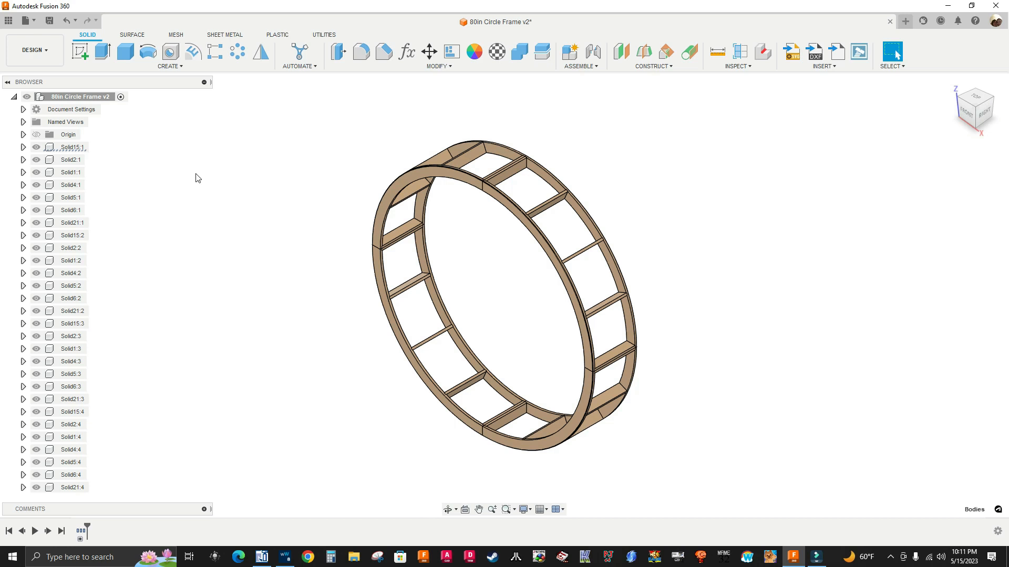
# Review the available Fusion 360 extensions, including Nesting & Fabrication, and close the list.
pyautogui.click(391, 66)
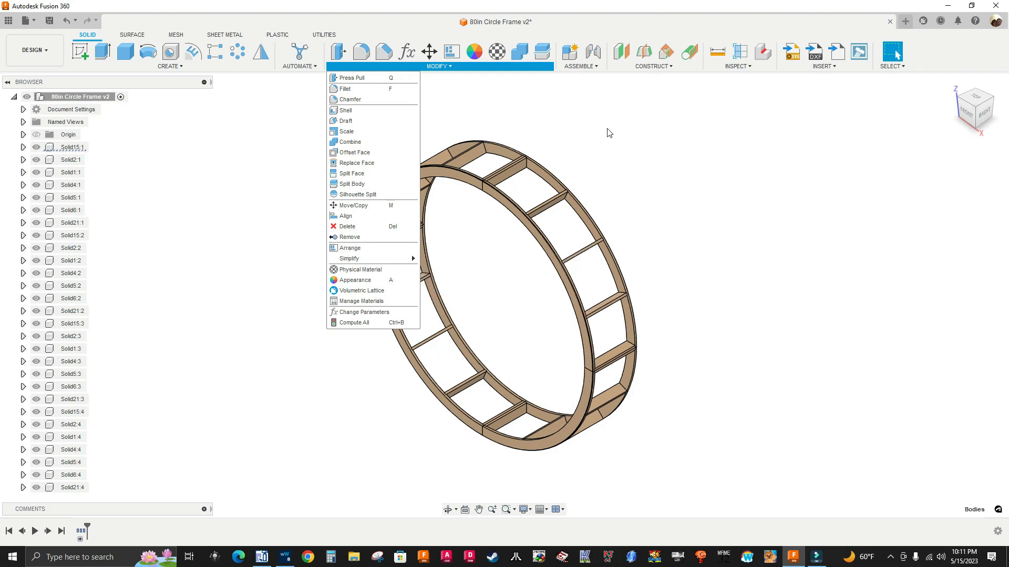
pyautogui.click(723, 204)
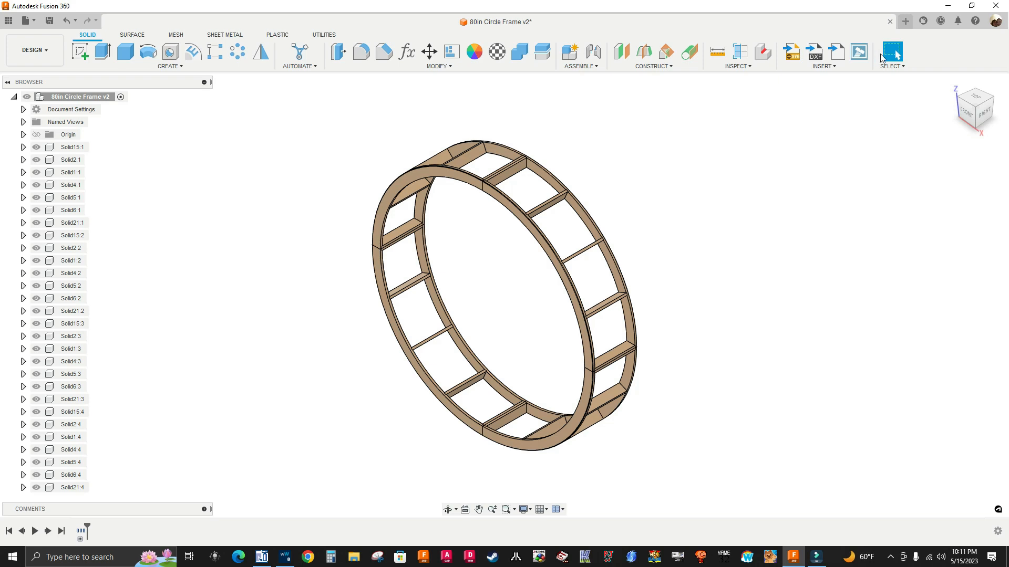
pyautogui.click(923, 22)
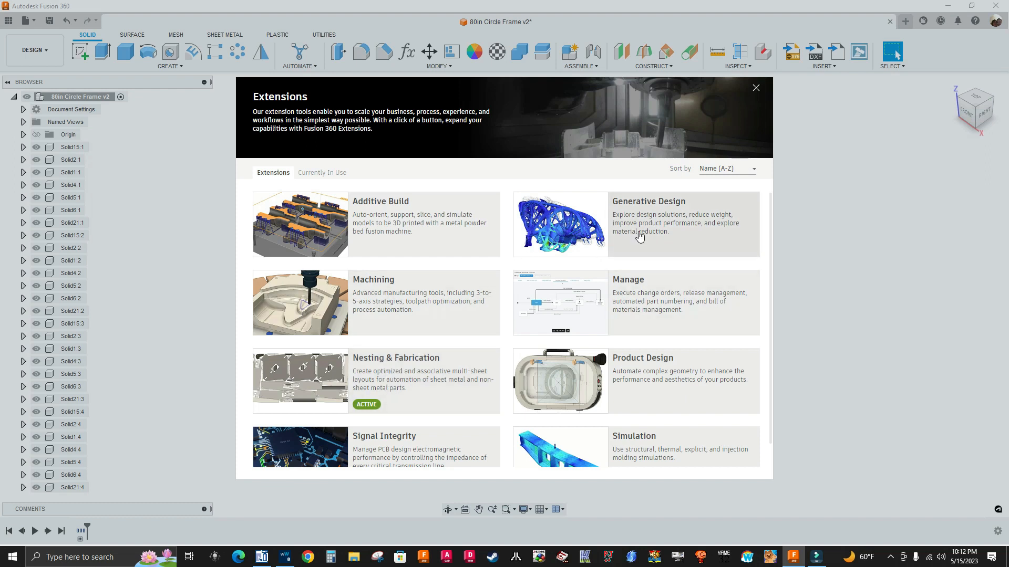
pyautogui.click(755, 90)
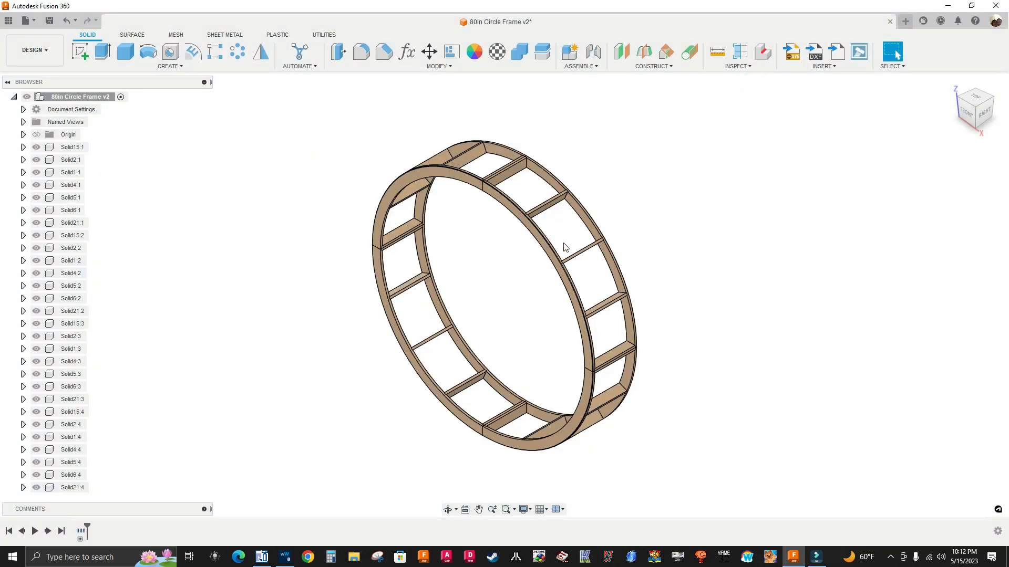
# Switch to the Manufacture workspace and examine the nested parts on Sheet.6.
pyautogui.click(45, 52)
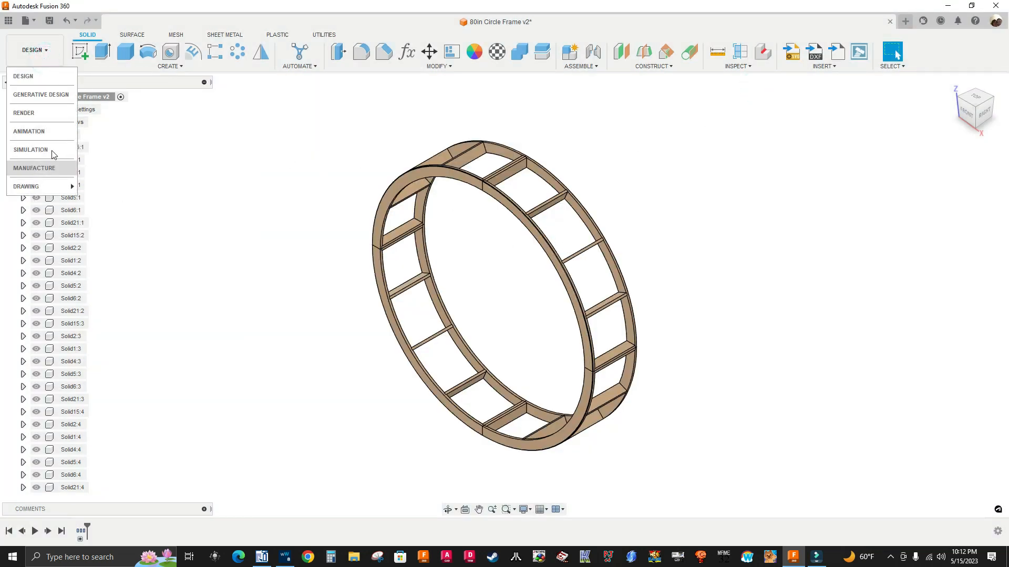
pyautogui.click(35, 168)
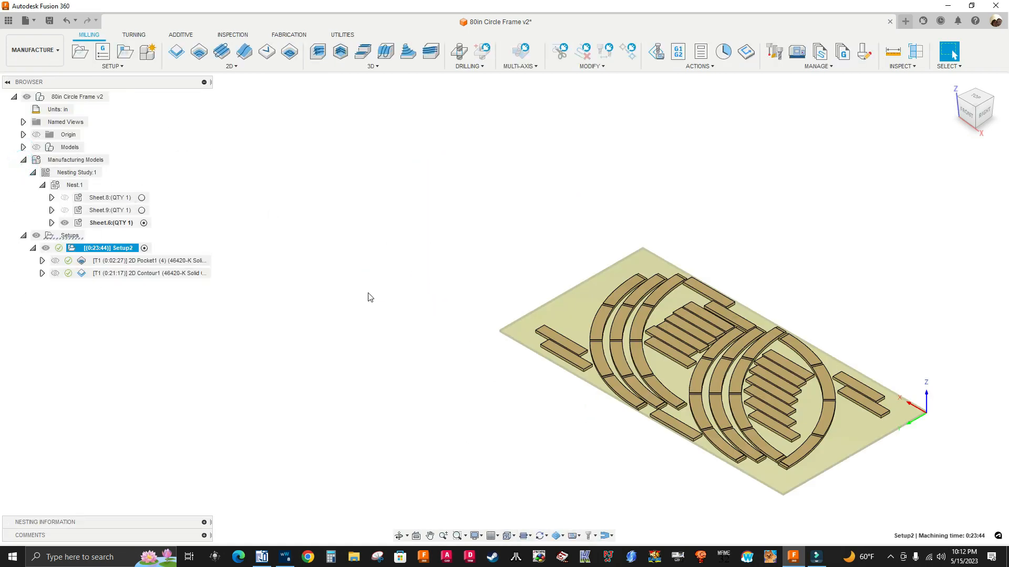
pyautogui.scroll(-1, 566, 405)
pyautogui.click(119, 223)
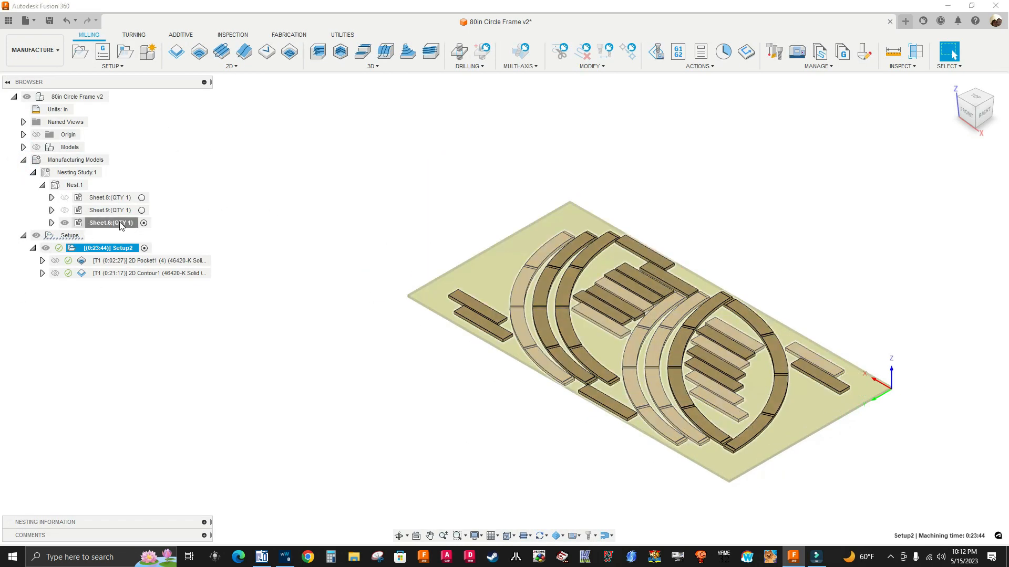
pyautogui.click(528, 230)
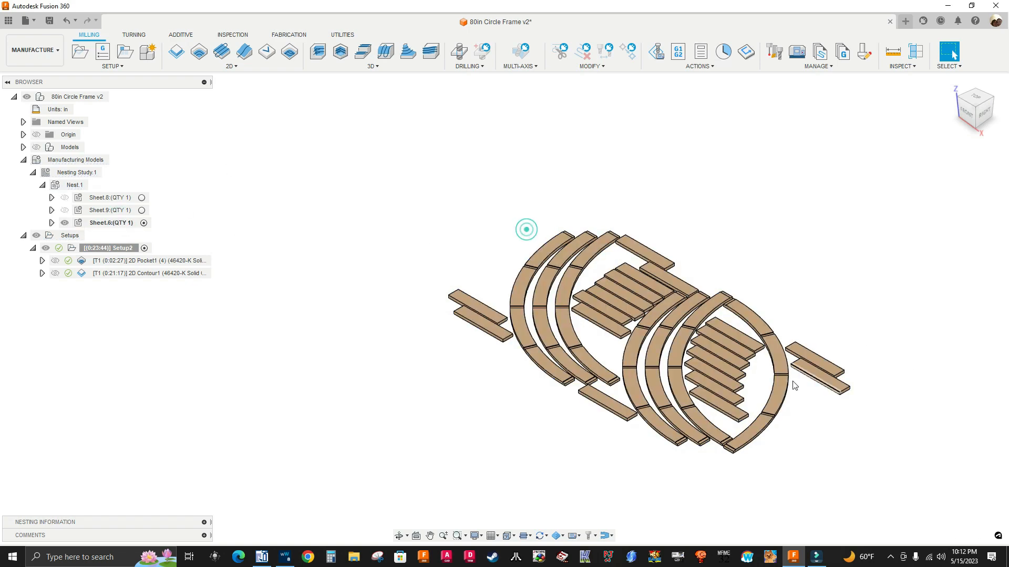
pyautogui.scroll(2, 784, 391)
pyautogui.scroll(-1, 431, 413)
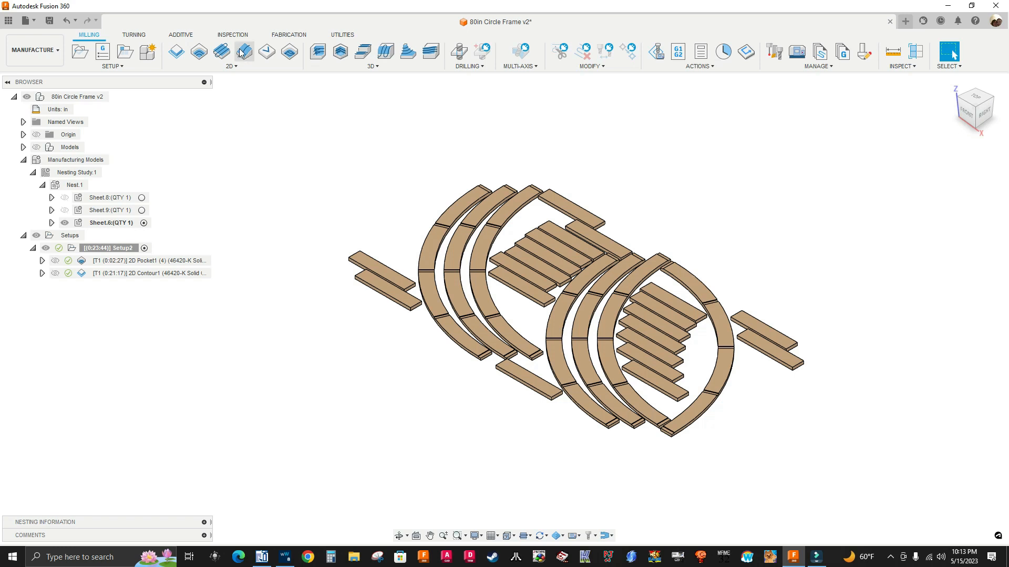
# Open the Process Material Library and inspect the plywood material's thickness, category and nesting color.
pyautogui.click(294, 36)
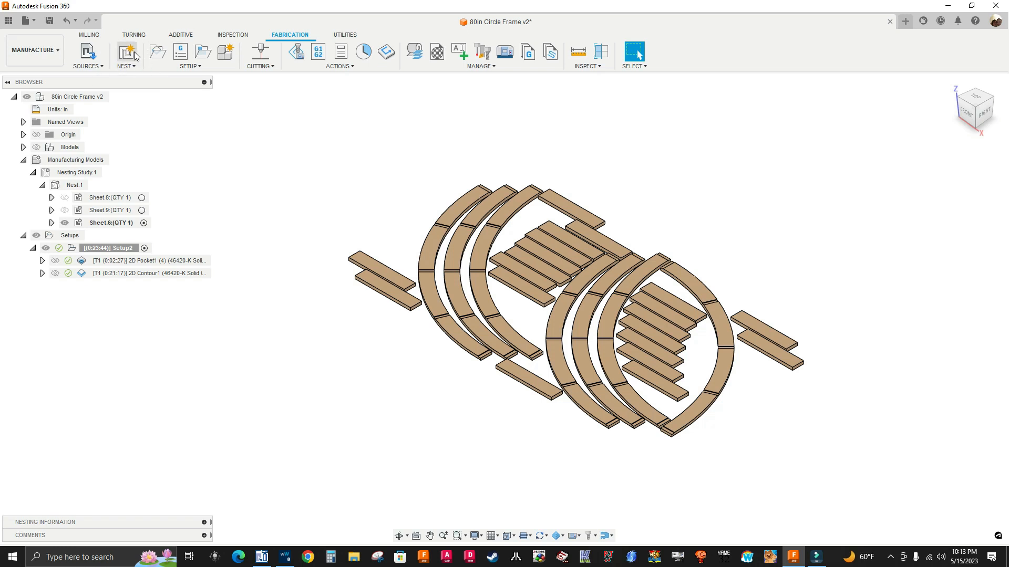
pyautogui.click(417, 54)
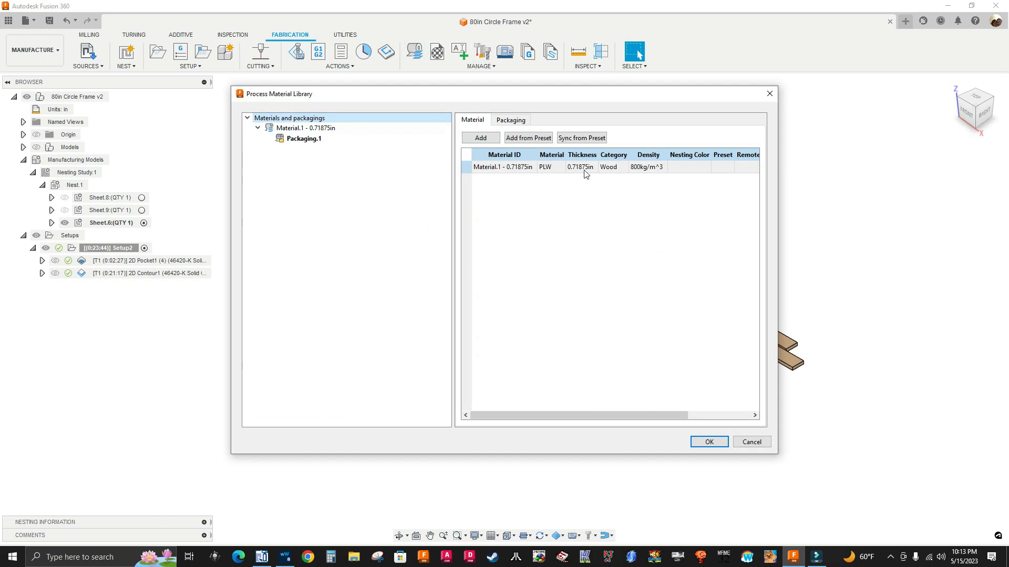
pyautogui.click(614, 172)
pyautogui.click(614, 171)
pyautogui.click(623, 169)
pyautogui.click(623, 169)
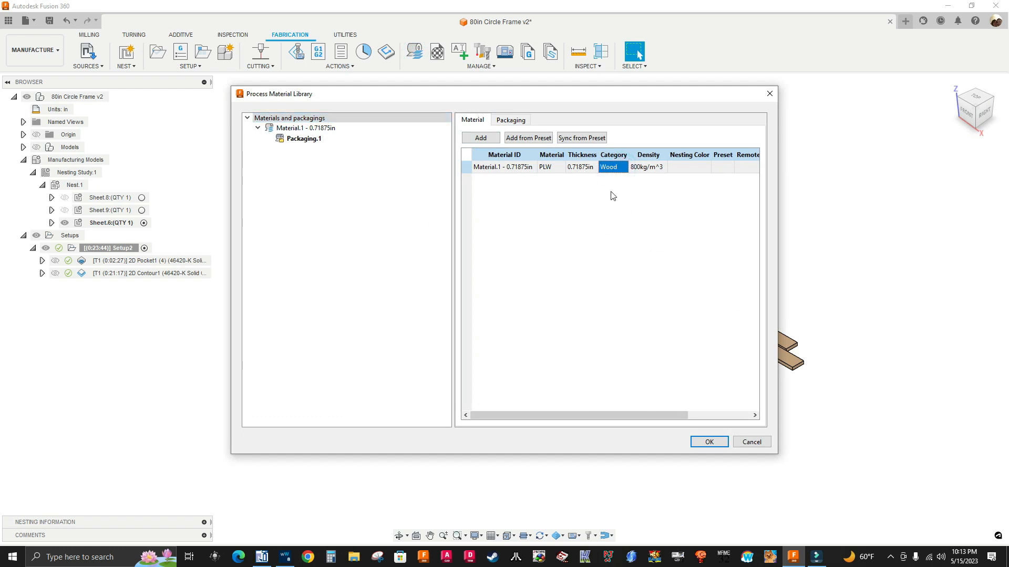
pyautogui.click(611, 190)
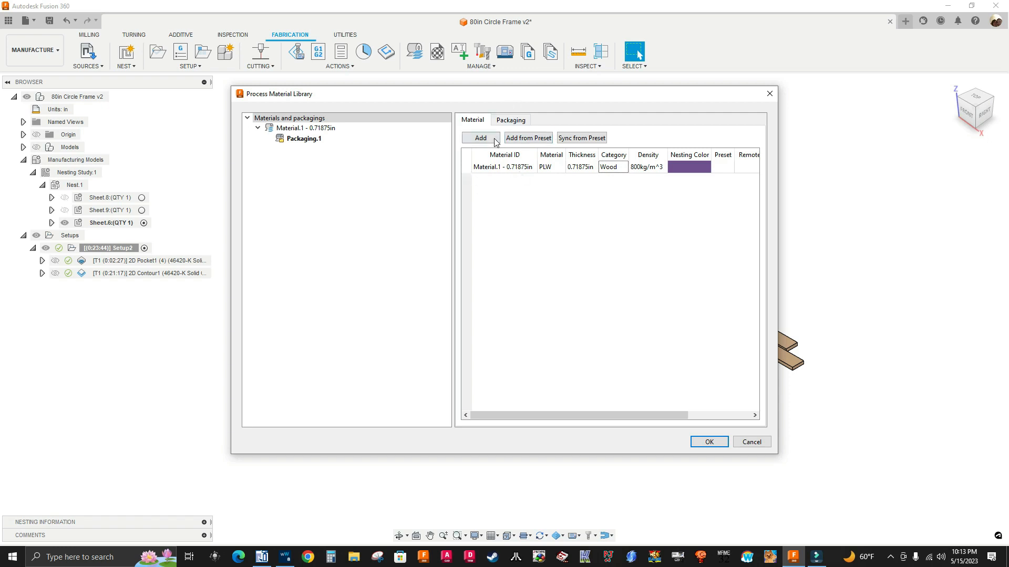
# Check the plywood packaging's dimensions, form, cost and comment, and close the Process Material Library.
pyautogui.click(502, 121)
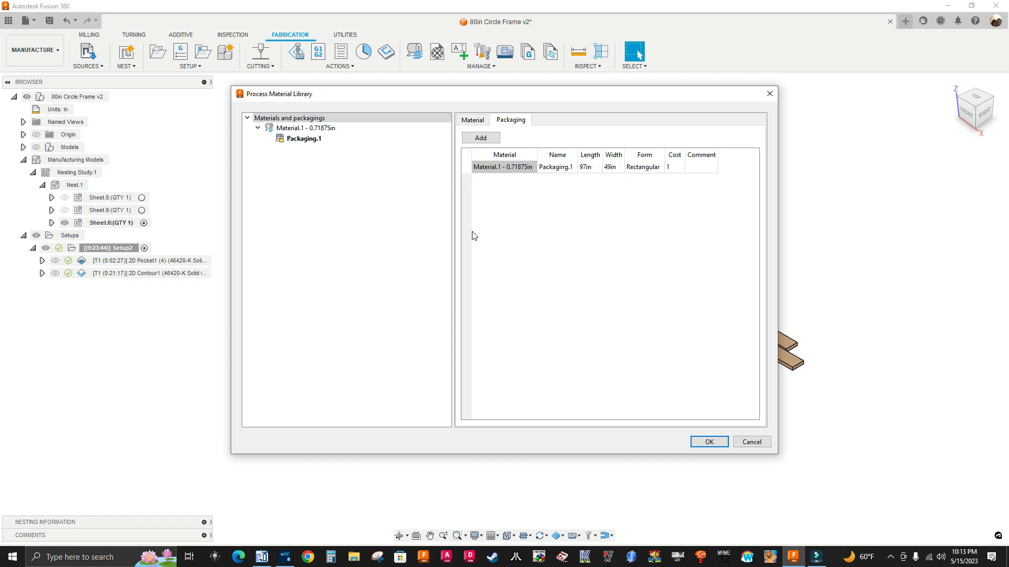
pyautogui.click(673, 167)
pyautogui.click(670, 167)
pyautogui.click(697, 168)
pyautogui.click(563, 238)
pyautogui.click(704, 442)
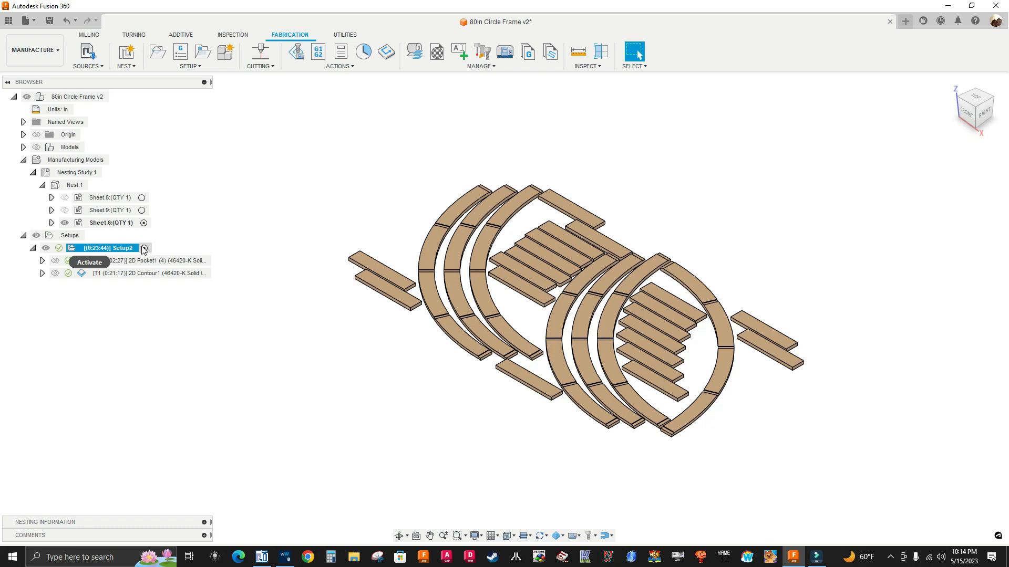
# Open Nesting Study.1 for editing and review the source shapes' material, thickness and maximum dimensions.
pyautogui.rightClick(80, 174)
pyautogui.click(103, 183)
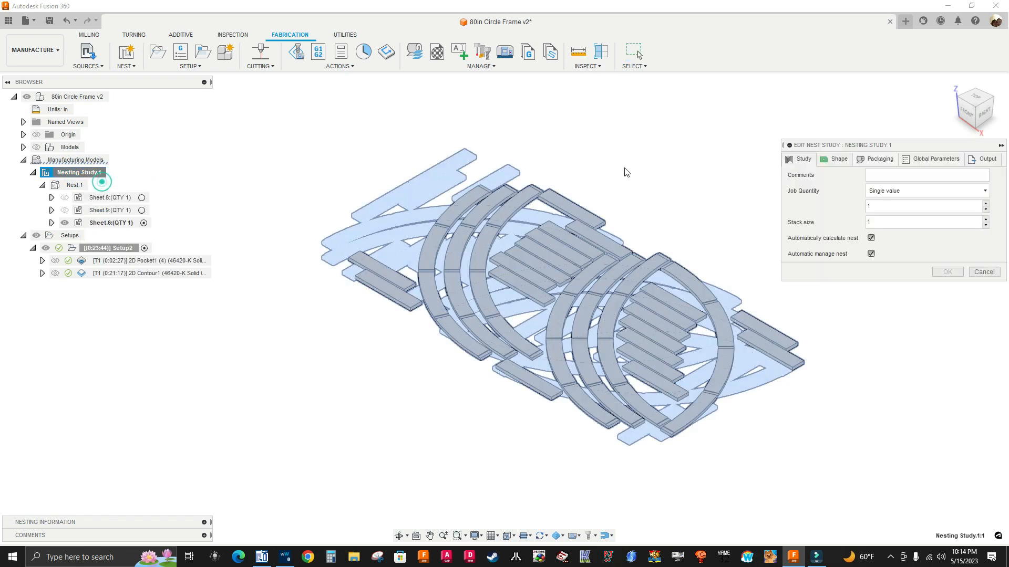
pyautogui.click(835, 159)
pyautogui.click(834, 159)
pyautogui.scroll(-1, 924, 206)
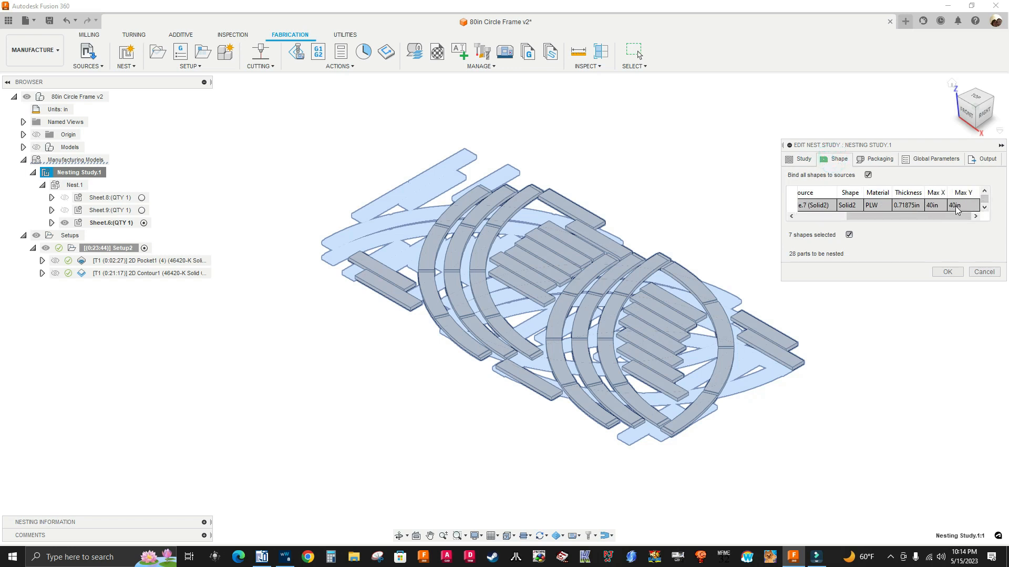
pyautogui.scroll(-1, 908, 208)
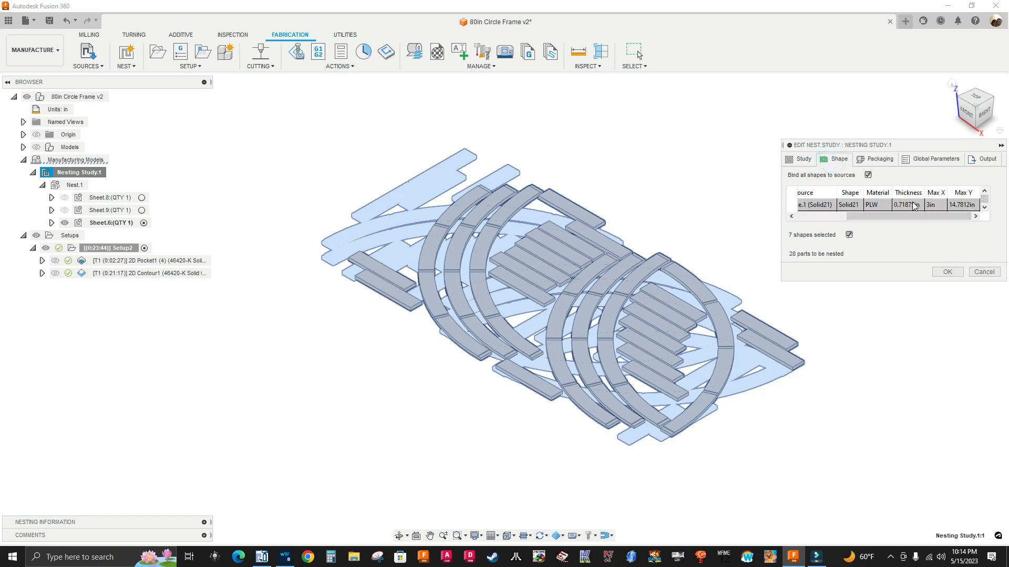
# Review the nesting study's packaging sheet size and its global parameters, including the corner position choices.
pyautogui.click(873, 161)
pyautogui.click(876, 205)
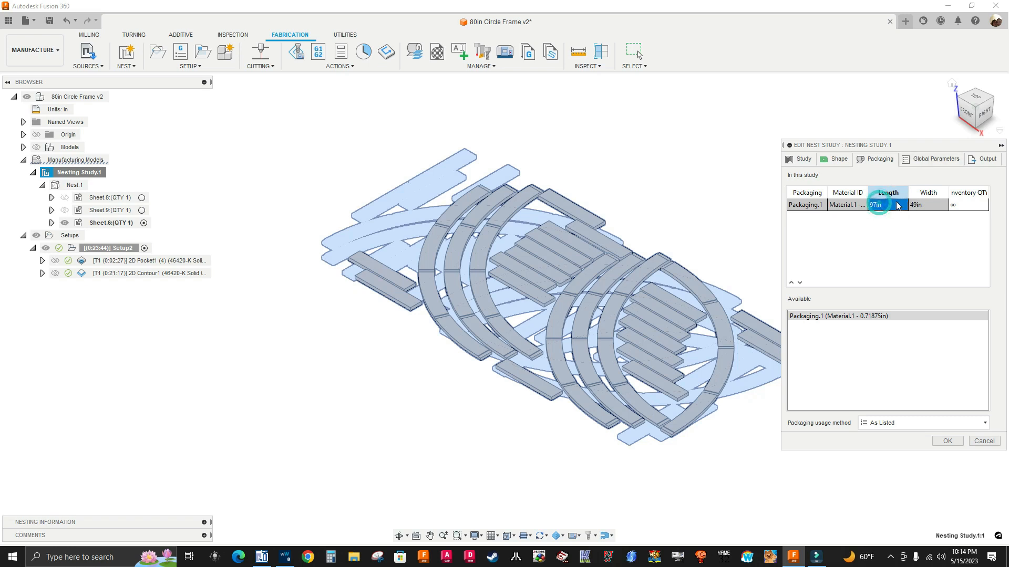
pyautogui.click(920, 163)
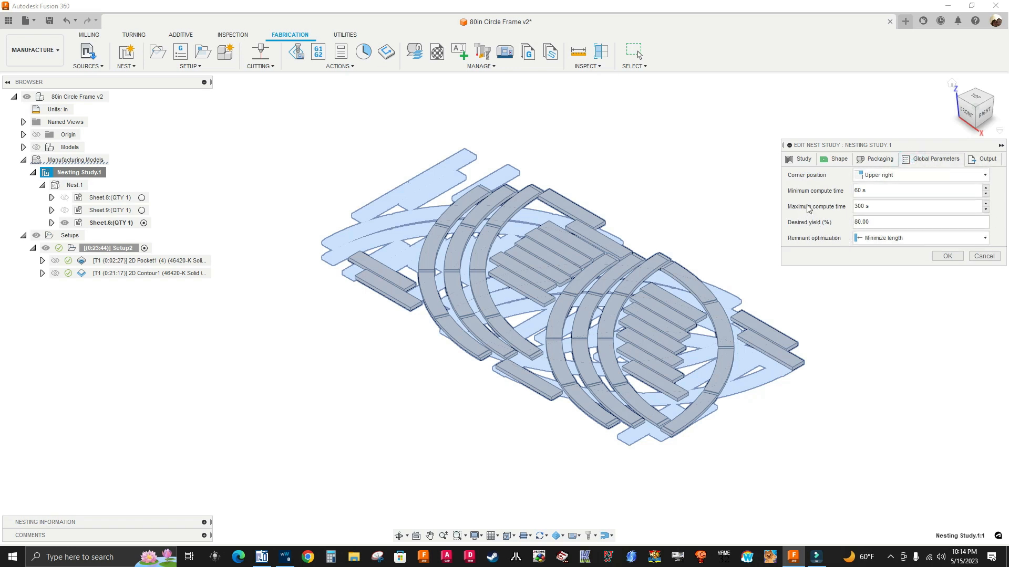
pyautogui.click(889, 180)
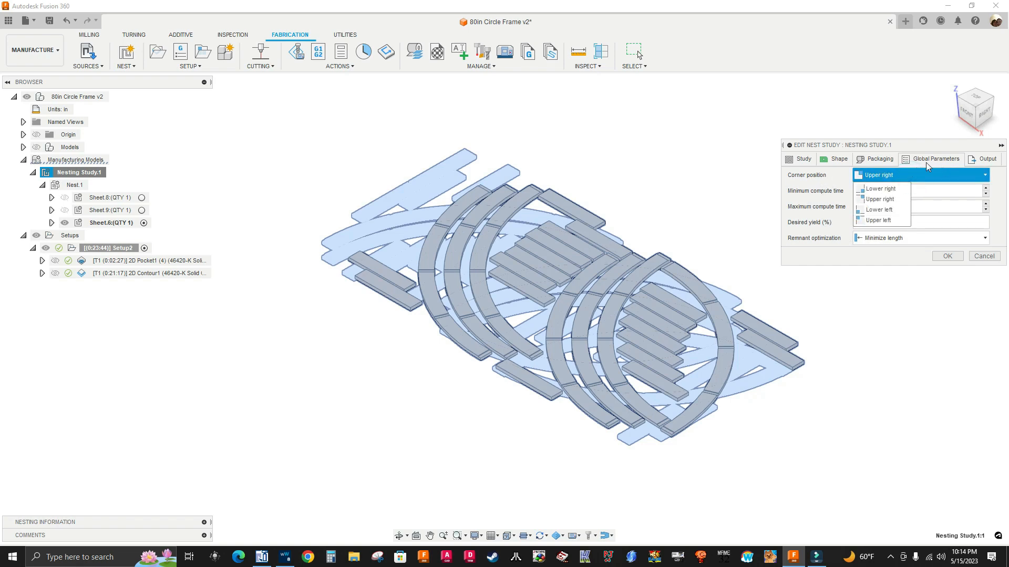
pyautogui.click(843, 330)
pyautogui.scroll(5, 841, 329)
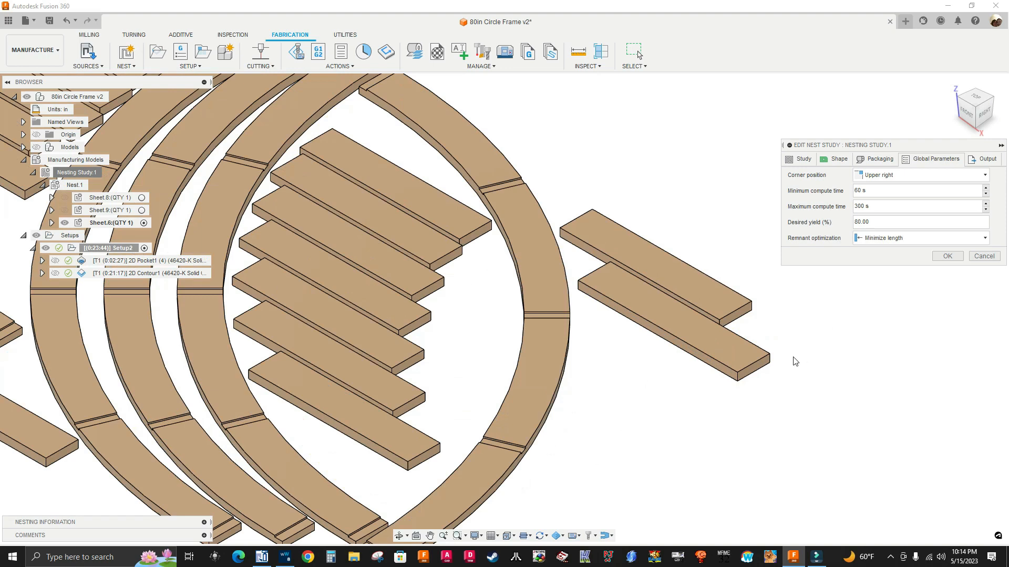
pyautogui.scroll(-5, 798, 354)
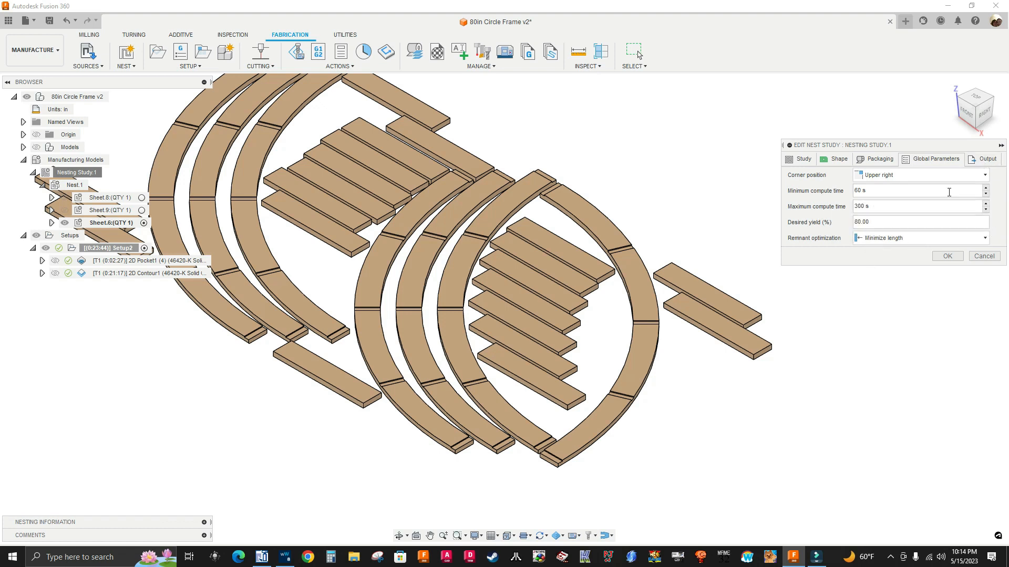
# Check the nesting study's output options, revisit its general study settings and accept the study.
pyautogui.click(981, 160)
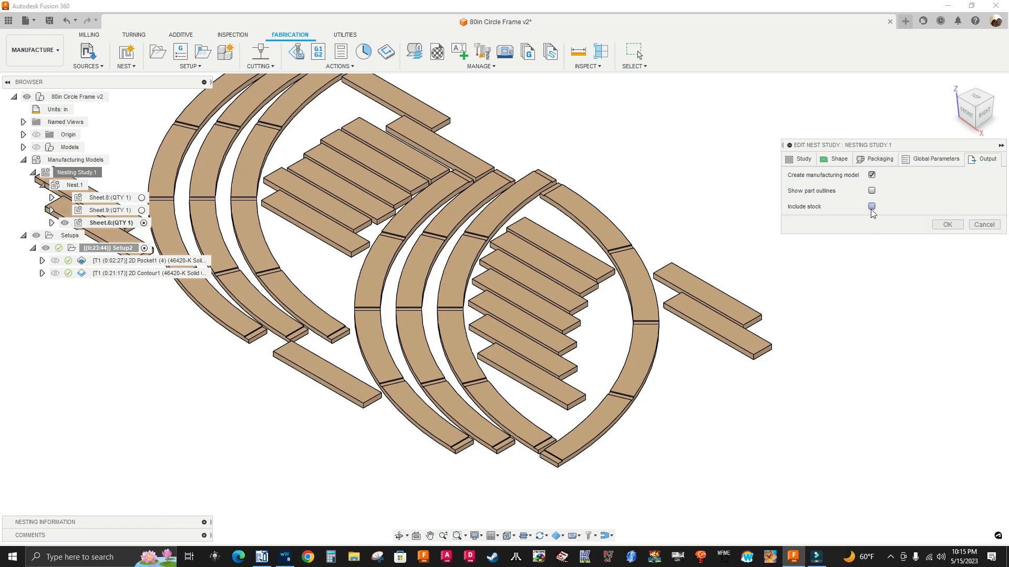
pyautogui.click(934, 159)
pyautogui.click(878, 159)
pyautogui.click(802, 159)
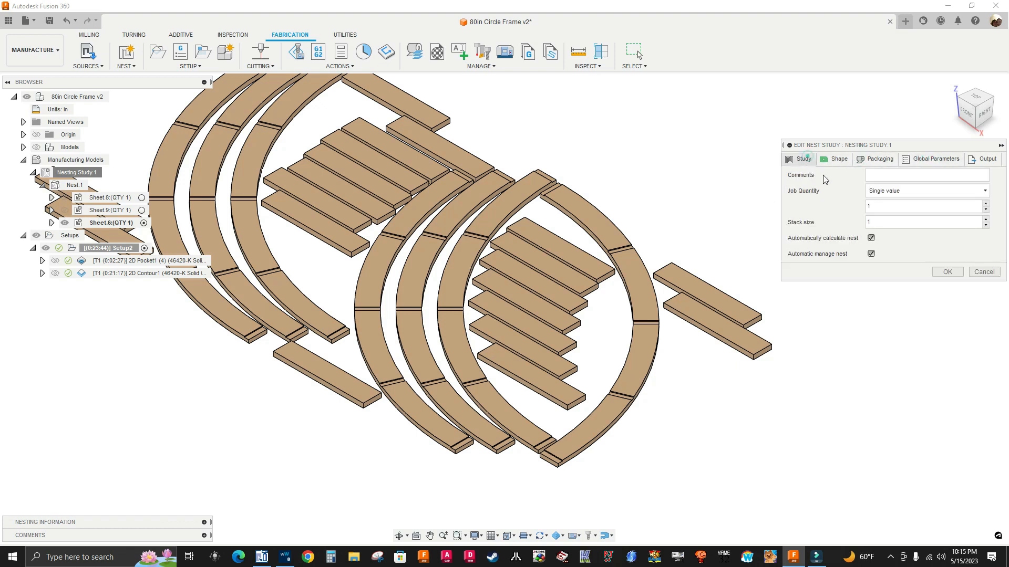
pyautogui.click(947, 272)
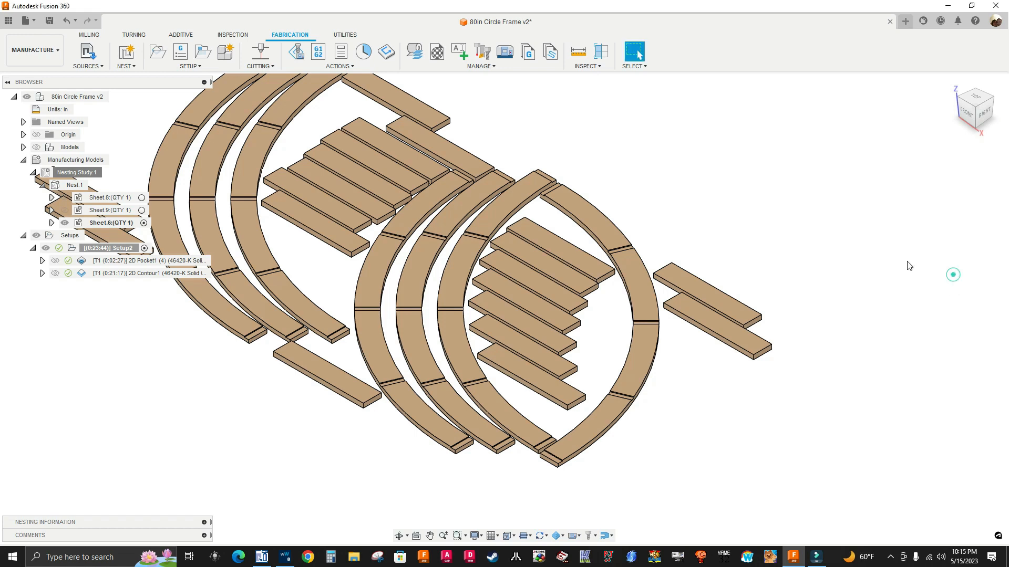
# Open the manufacturing model of Sheet.6 for editing.
pyautogui.scroll(-3, 423, 221)
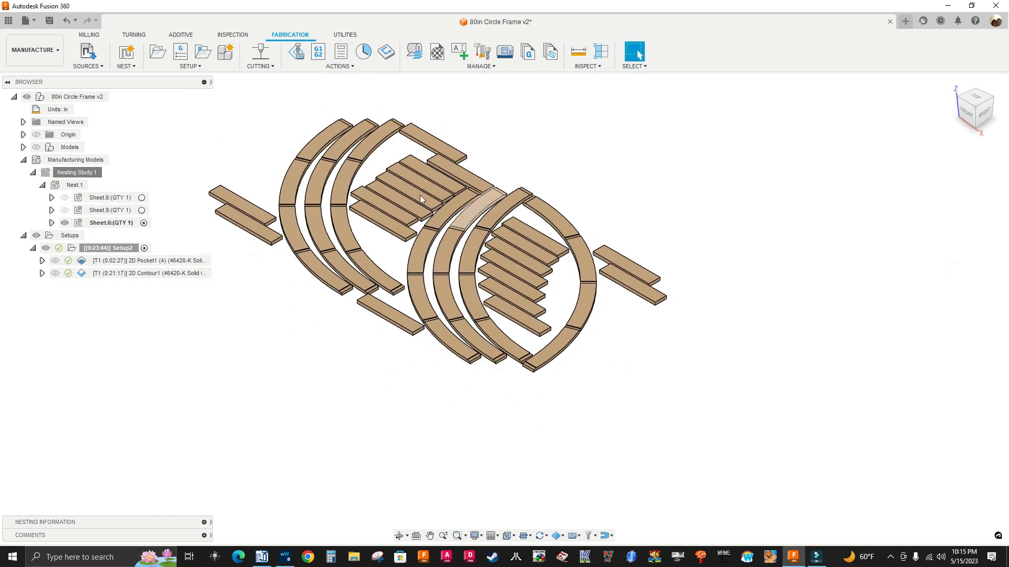
pyautogui.click(102, 225)
pyautogui.rightClick(101, 225)
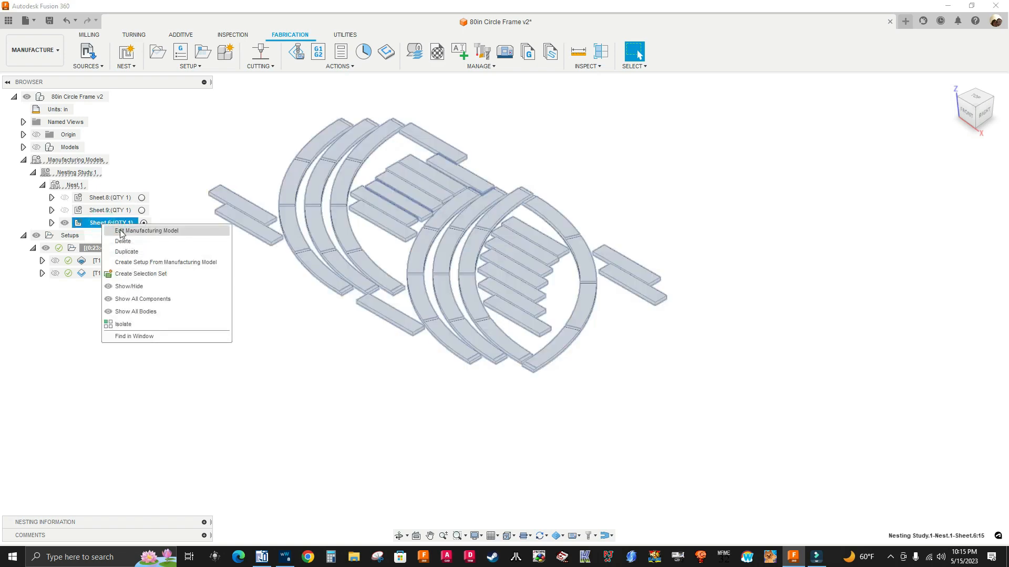
pyautogui.click(138, 230)
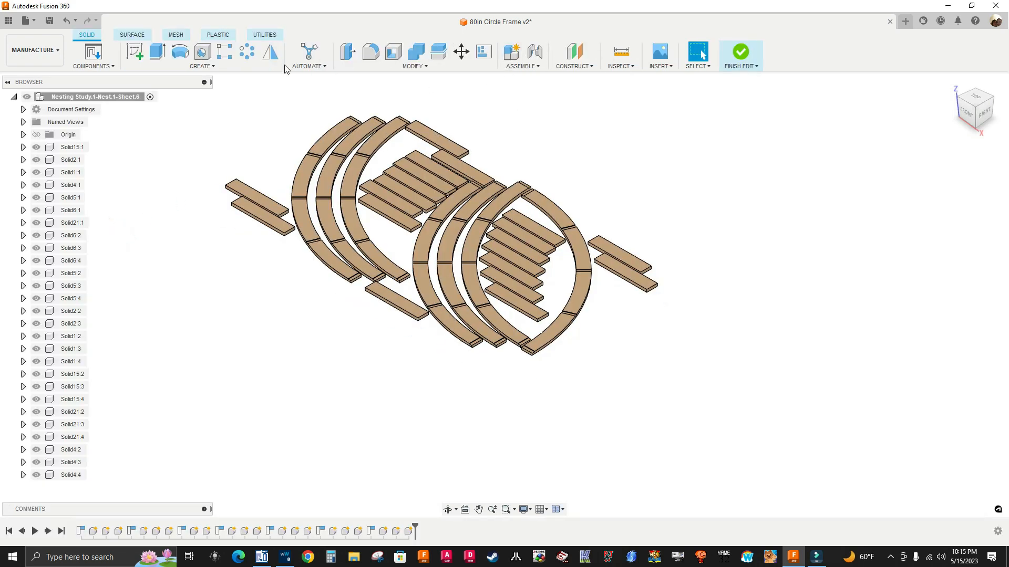
# Examine the nested arcs and straight slats up close in the manufacturing model, and finish the edit.
pyautogui.scroll(2, 345, 167)
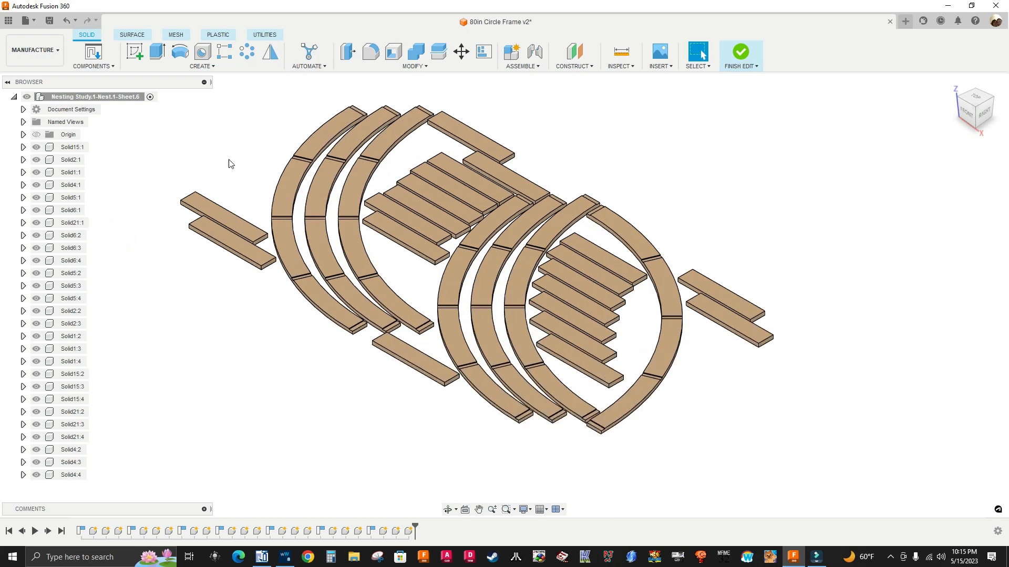
pyautogui.scroll(3, 432, 158)
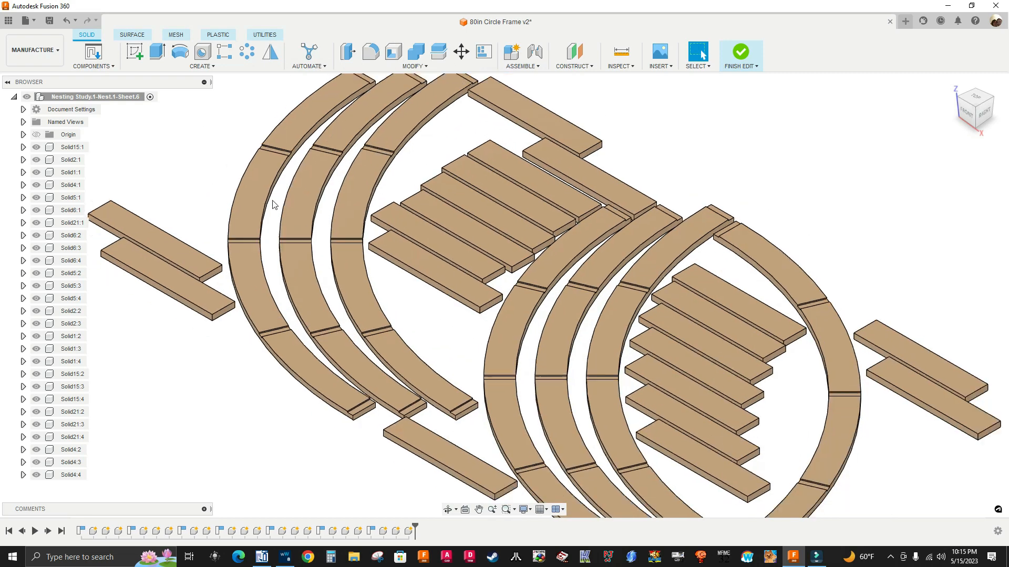
pyautogui.scroll(4, 441, 167)
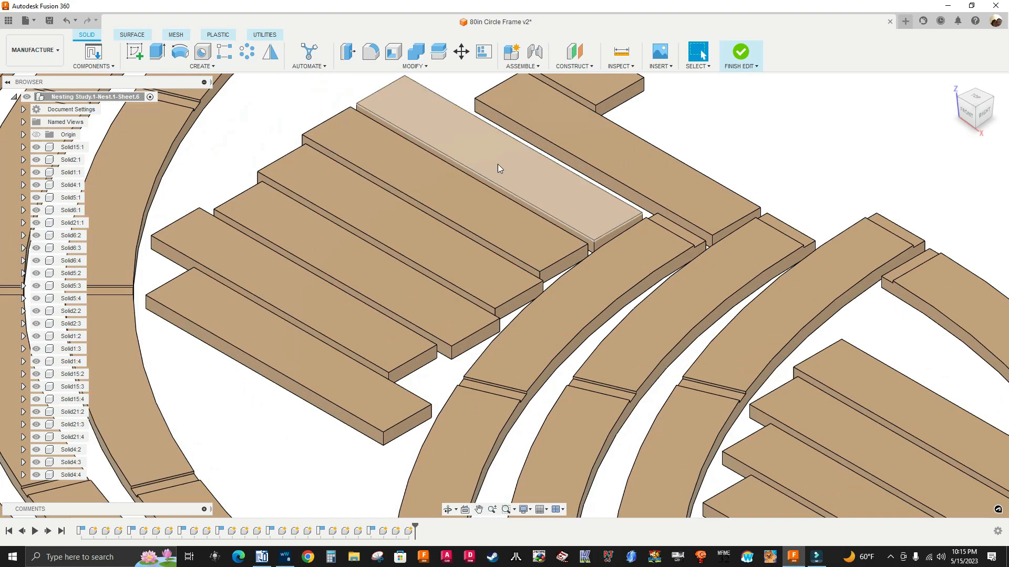
pyautogui.scroll(-6, 410, 226)
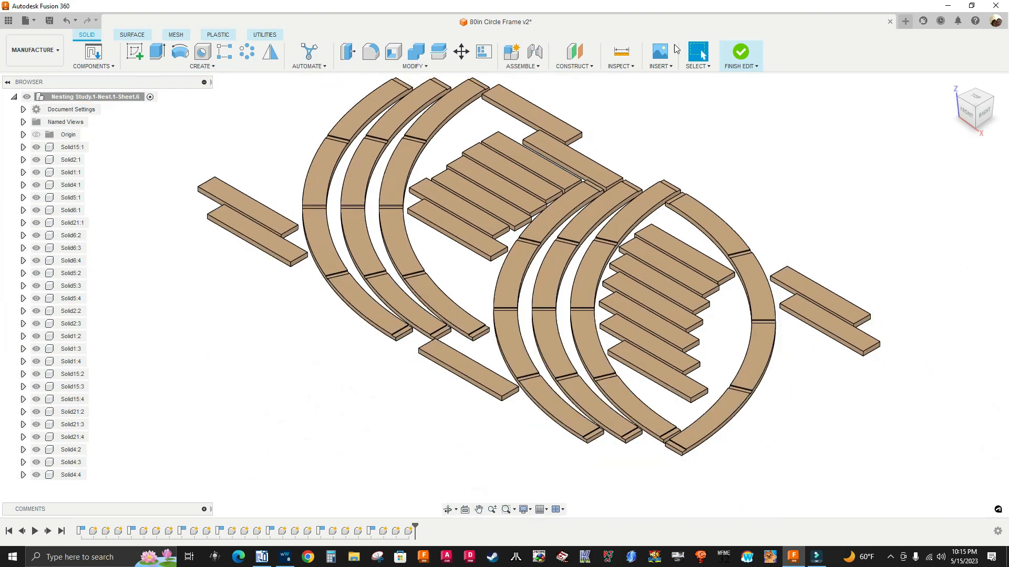
pyautogui.click(740, 53)
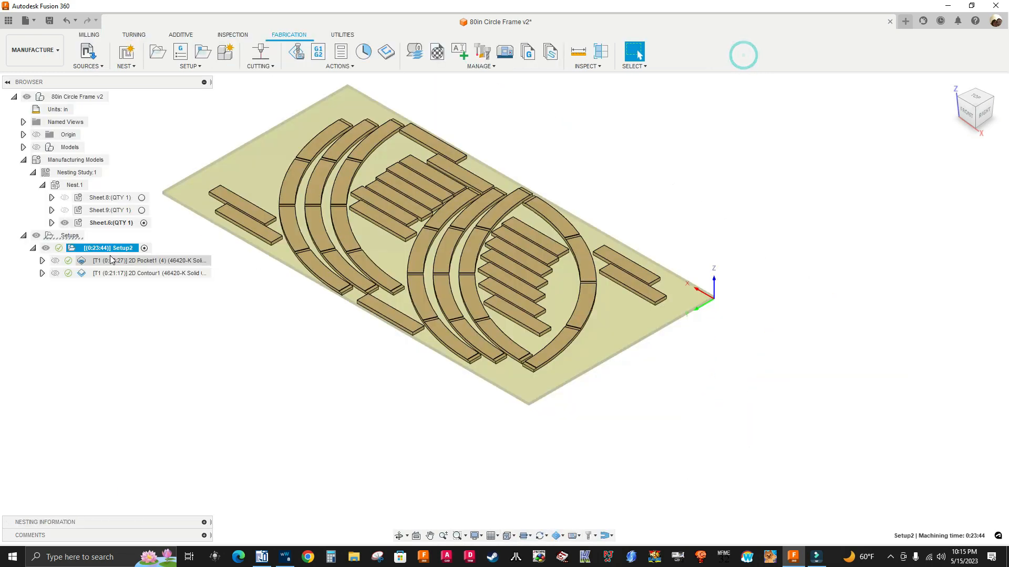
# Open Nest.1 for editing and review its global parameters, including item separation, corner position and compute times.
pyautogui.click(74, 187)
pyautogui.rightClick(75, 187)
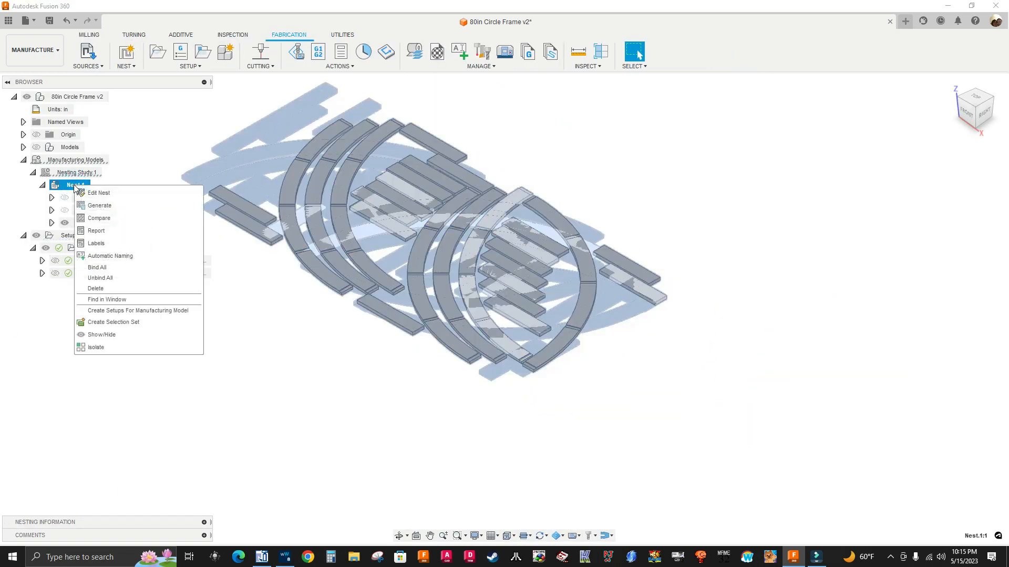
pyautogui.click(98, 193)
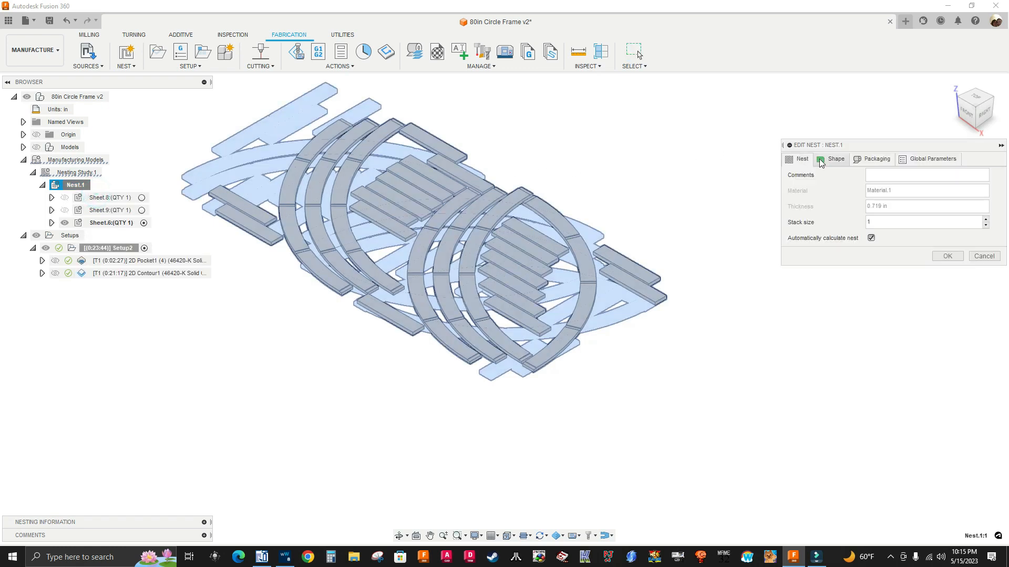
pyautogui.click(921, 160)
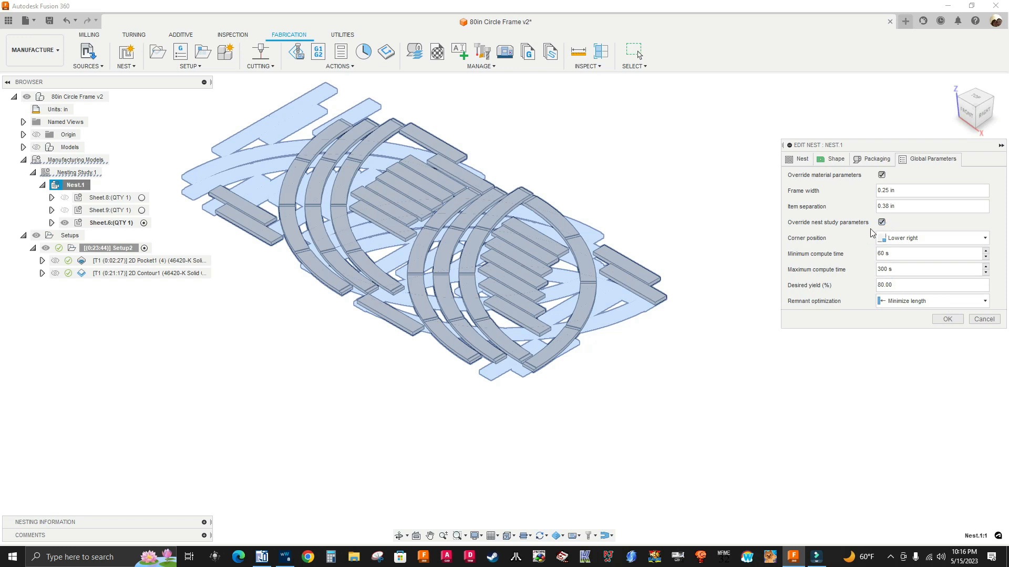
# Review the nest's packaging, shape list and general settings, and accept the nest.
pyautogui.click(861, 159)
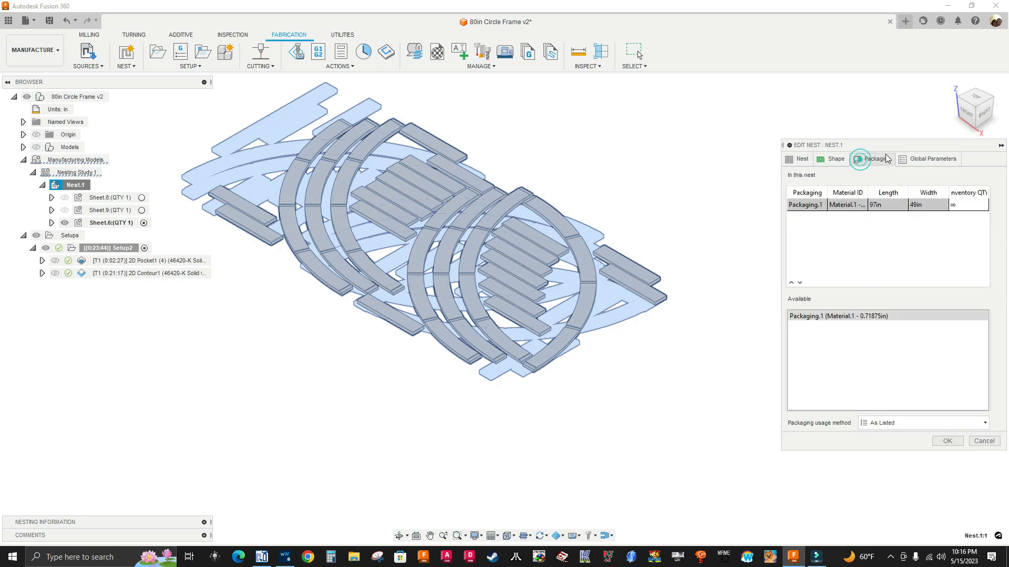
pyautogui.click(836, 158)
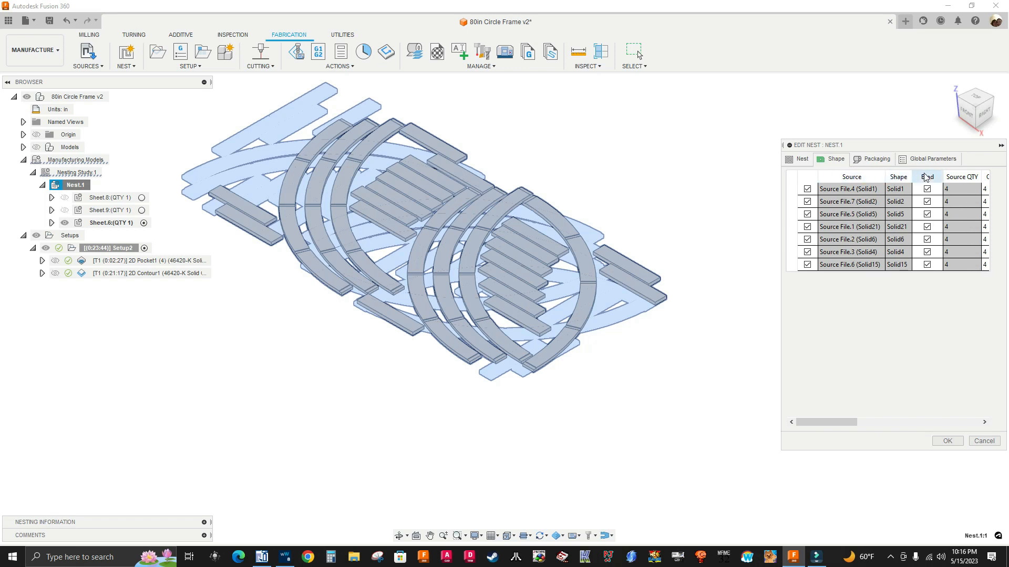
pyautogui.click(943, 177)
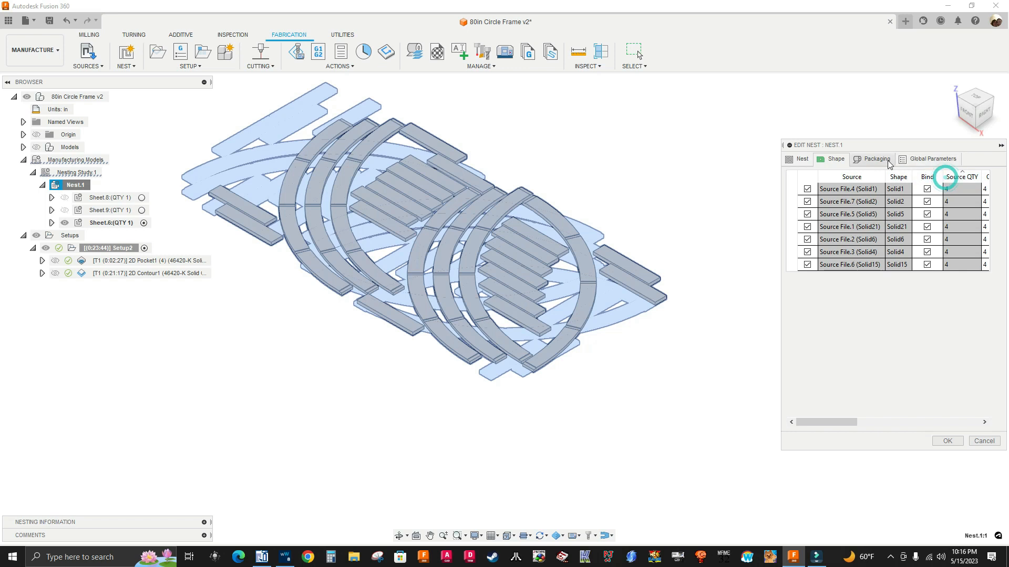
pyautogui.click(802, 160)
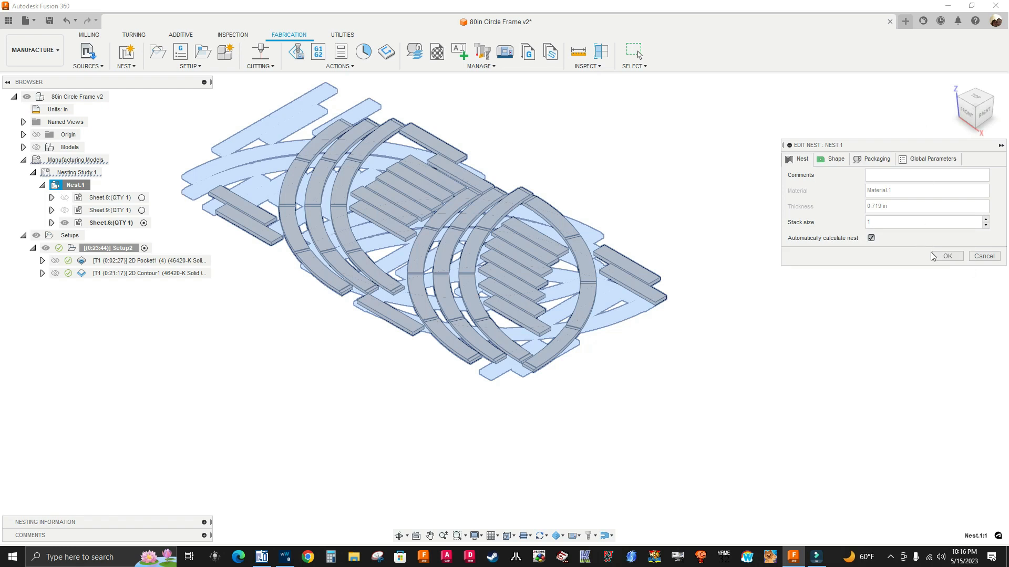
pyautogui.click(947, 256)
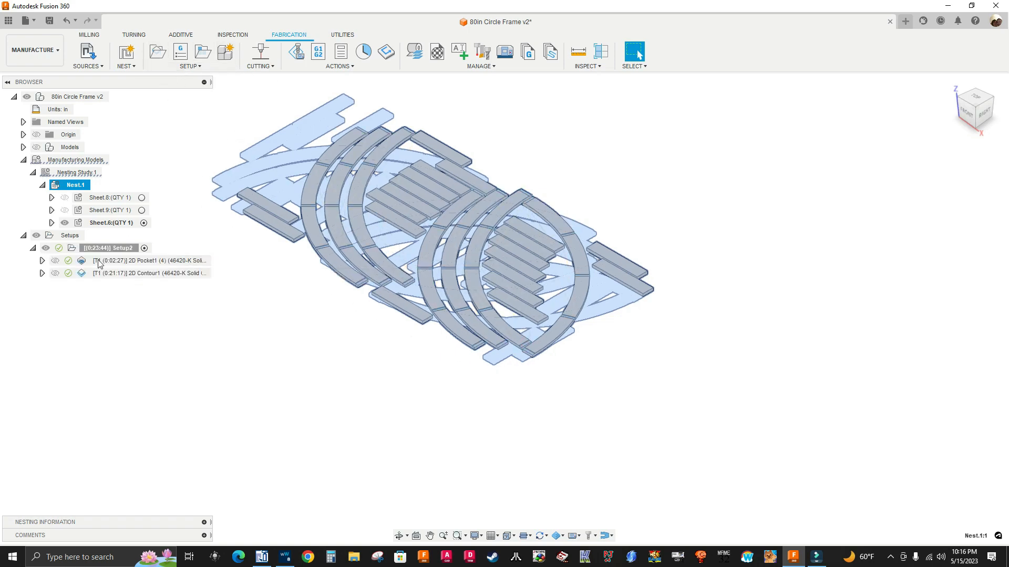
# Open Setup2 for editing and review the orientation choices for its work coordinate system.
pyautogui.rightClick(113, 250)
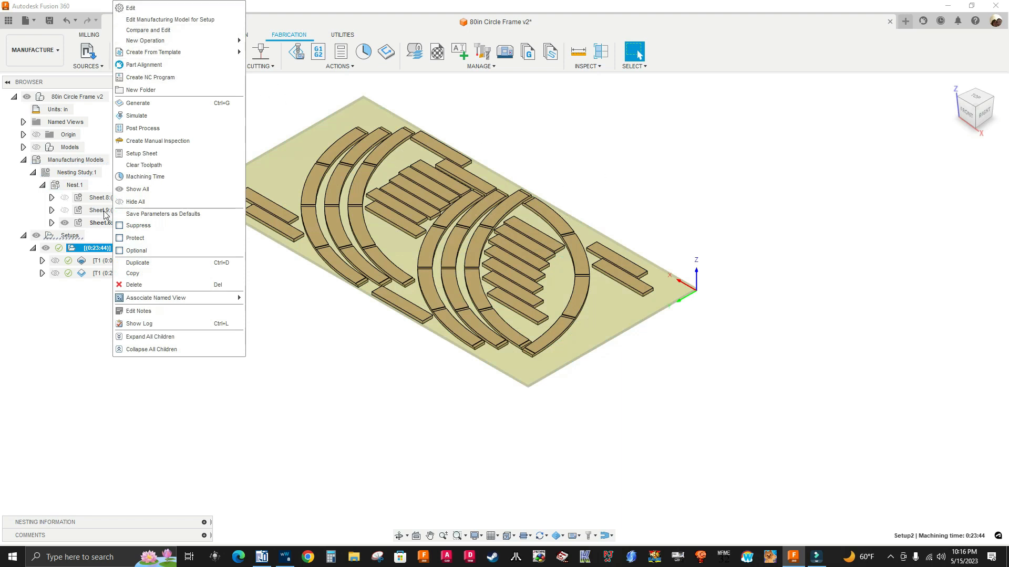
pyautogui.click(130, 8)
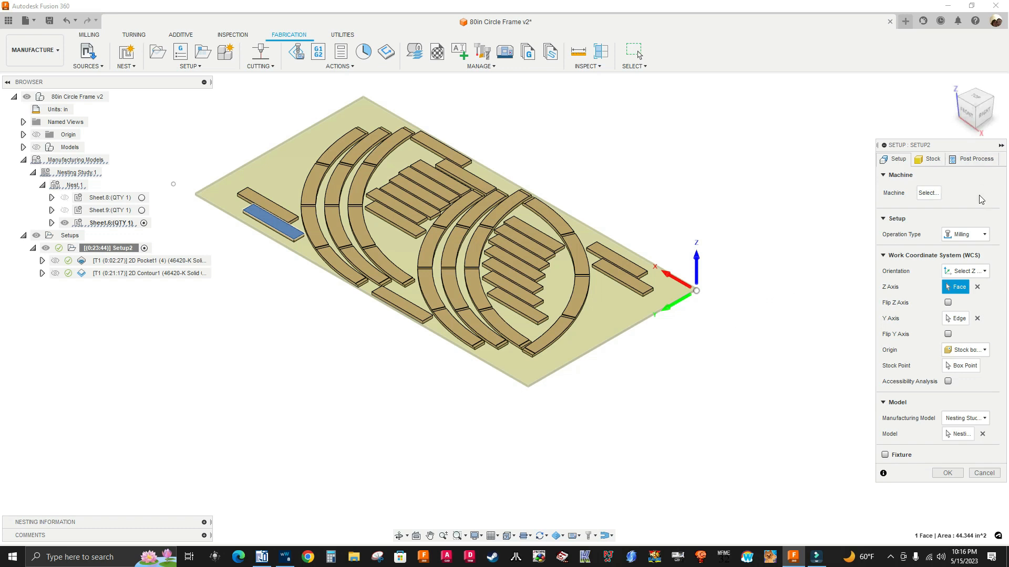
pyautogui.click(941, 272)
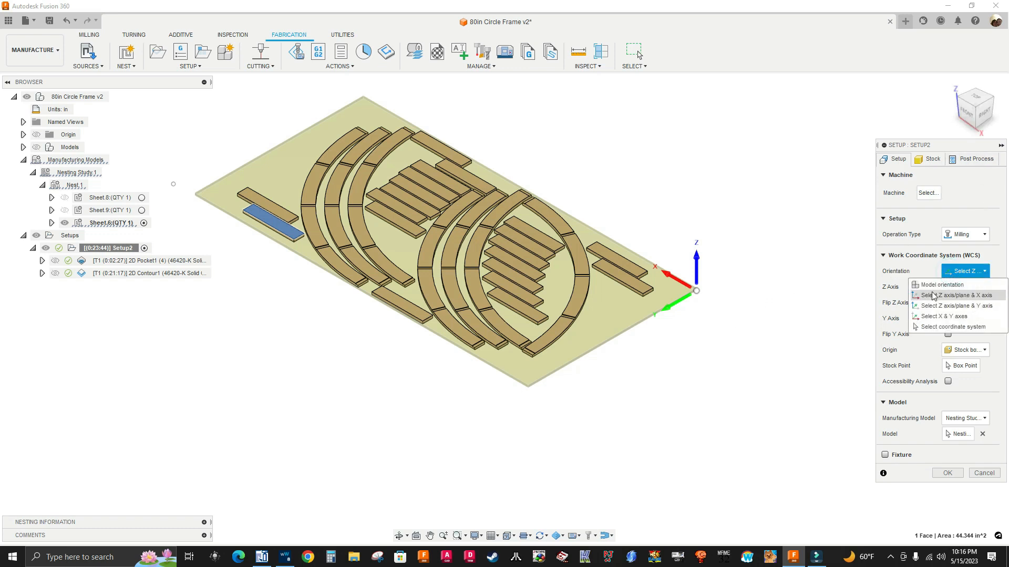
pyautogui.click(966, 202)
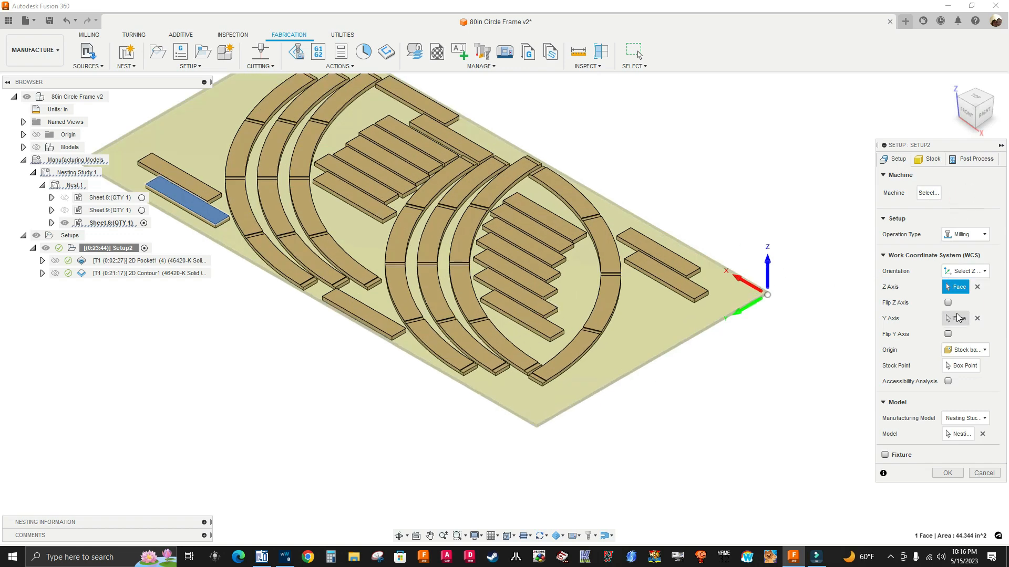
# Inspect the slat face that defines the Z axis and the slat end edge that defines the Y axis.
pyautogui.scroll(5, 315, 232)
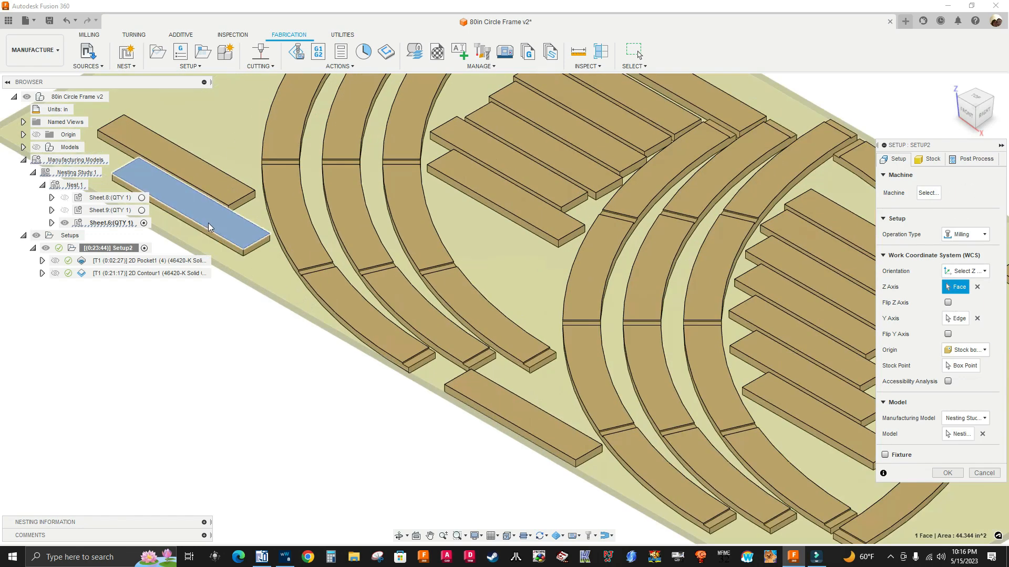
pyautogui.scroll(-2, 210, 227)
pyautogui.scroll(5, 215, 226)
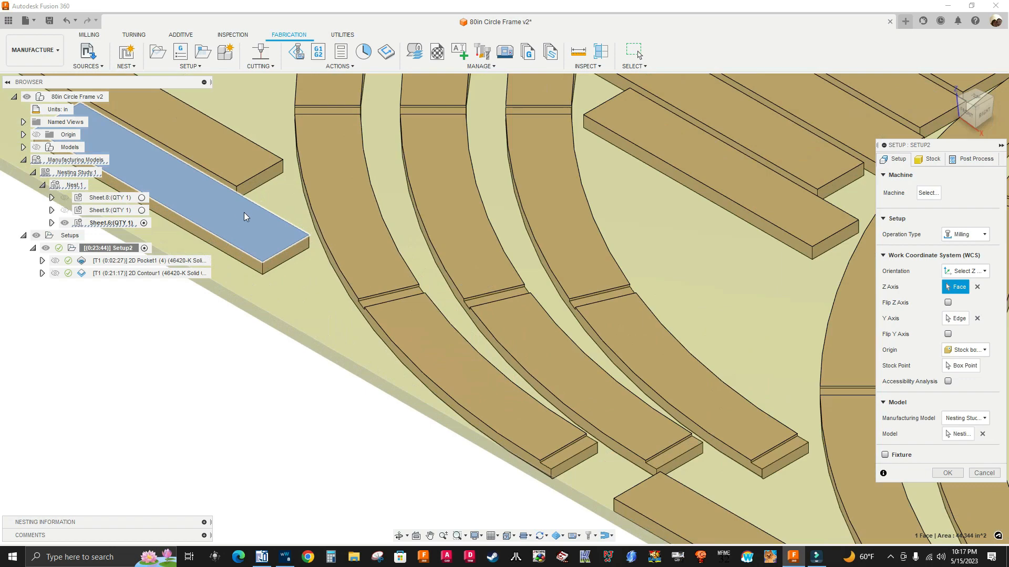
pyautogui.scroll(-3, 239, 228)
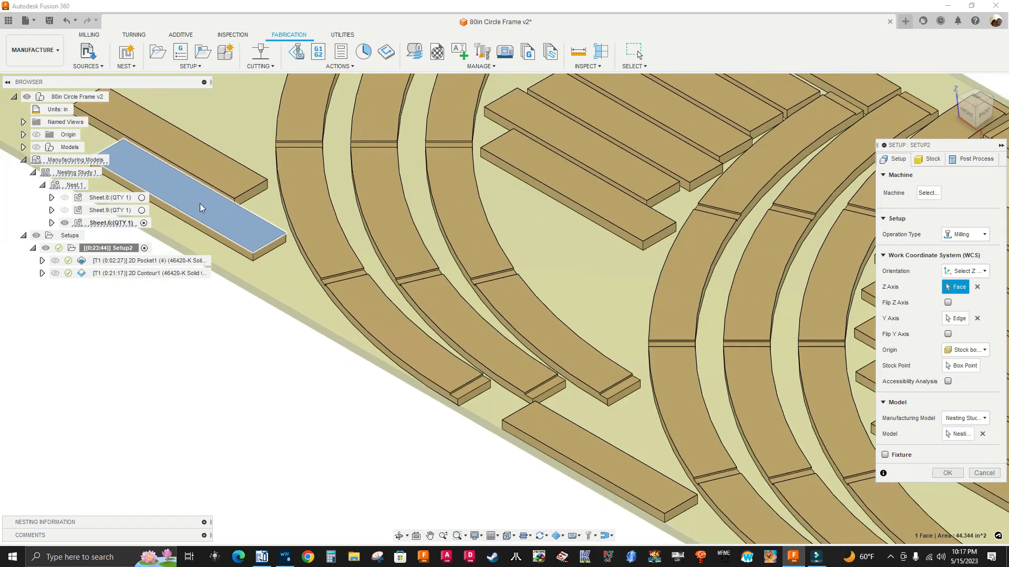
pyautogui.scroll(-4, 200, 207)
pyautogui.click(966, 319)
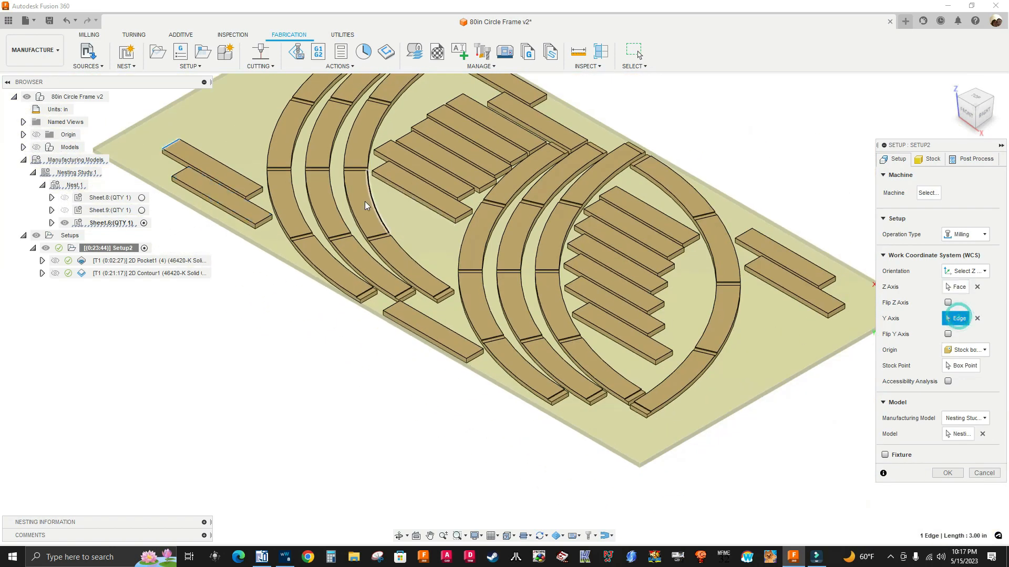
pyautogui.scroll(5, 234, 155)
pyautogui.scroll(-3, 452, 157)
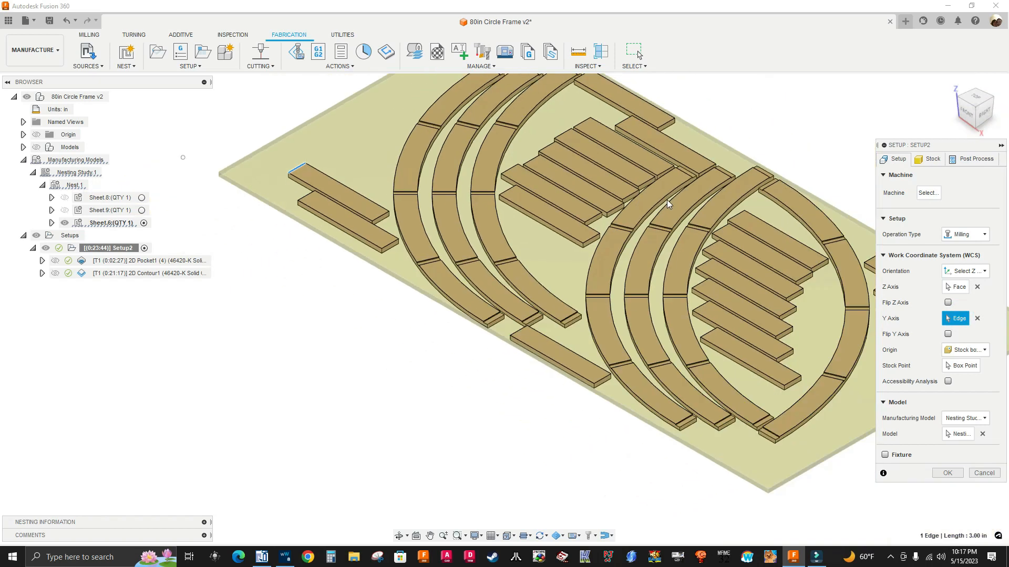
# Examine the stock box point used as the origin at the sheet's corner up close.
pyautogui.click(973, 366)
pyautogui.scroll(-2, 666, 272)
pyautogui.scroll(5, 666, 272)
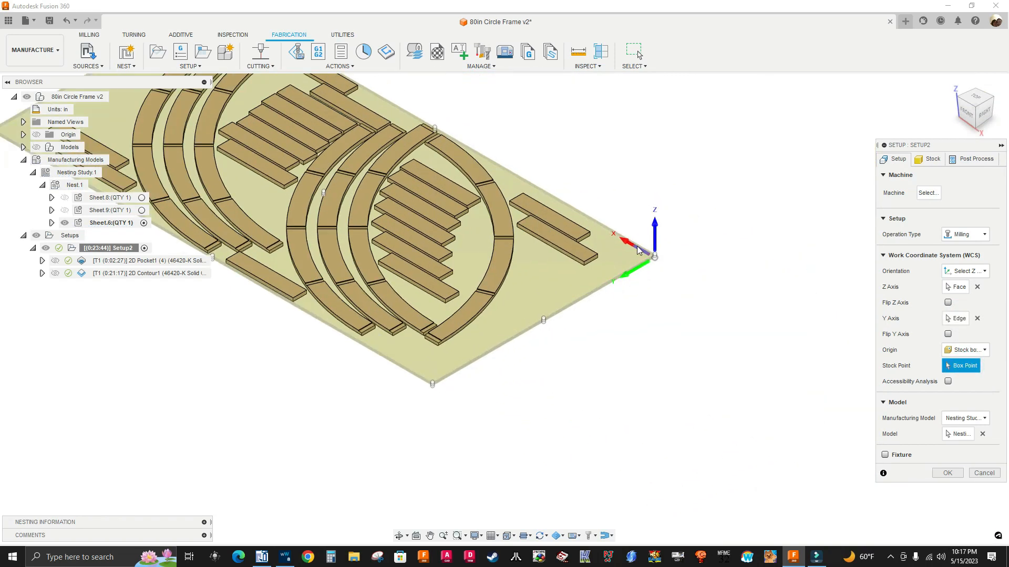
pyautogui.scroll(5, 665, 272)
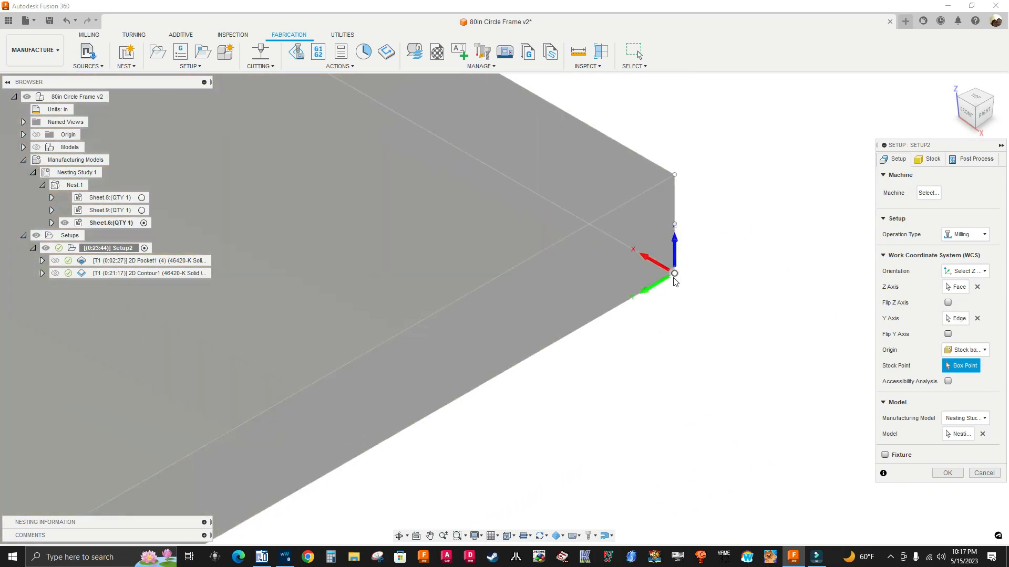
pyautogui.scroll(-8, 756, 187)
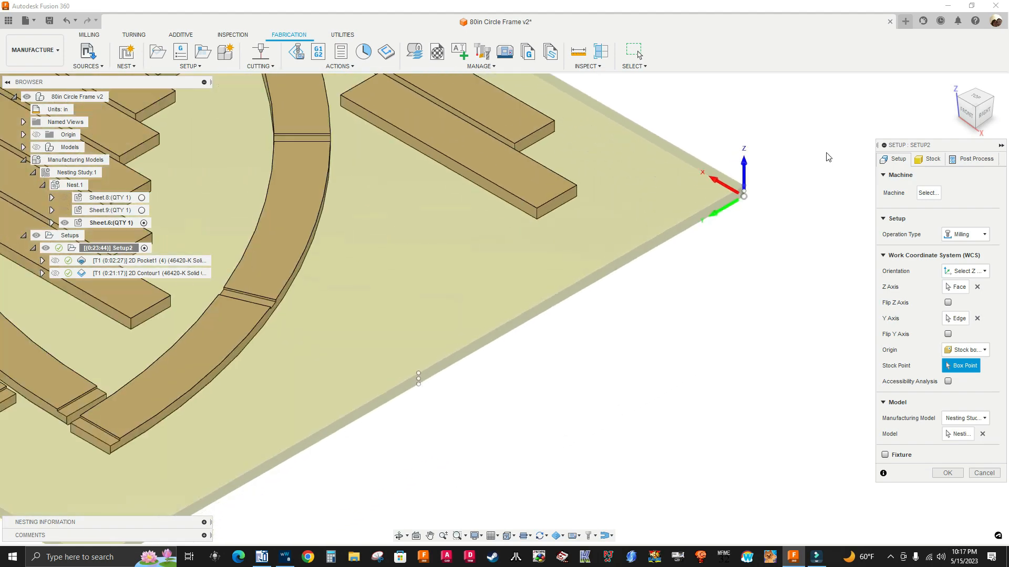
pyautogui.scroll(-1, 802, 156)
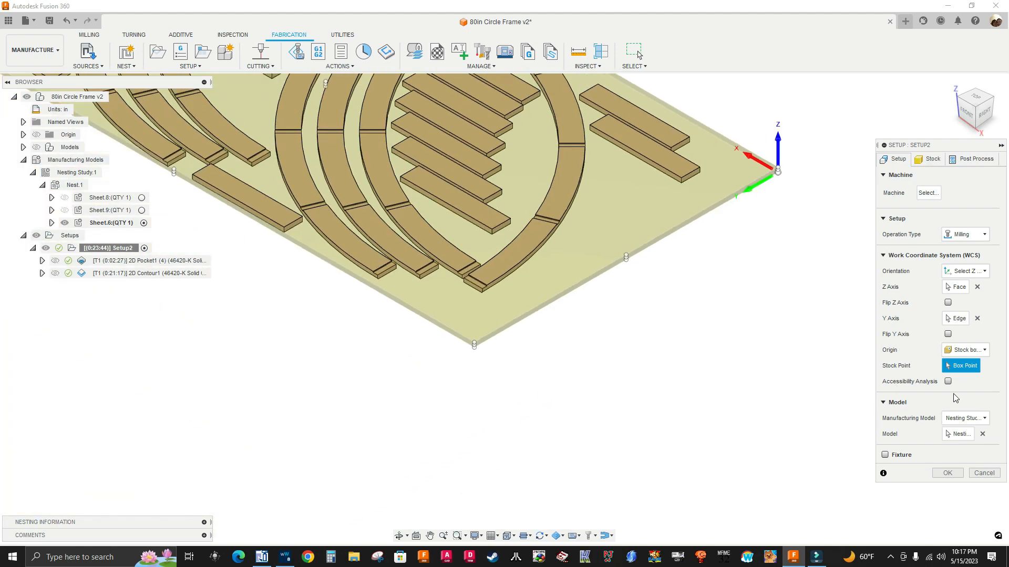
pyautogui.scroll(-2, 771, 258)
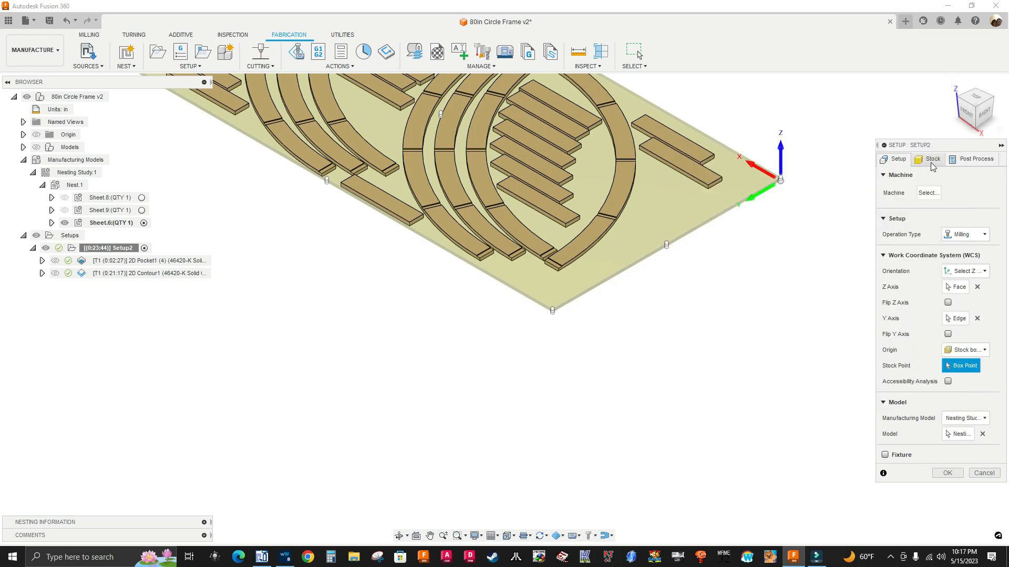
# Review Setup2's stock dimensions and model positions, and check the available stock modes.
pyautogui.click(929, 159)
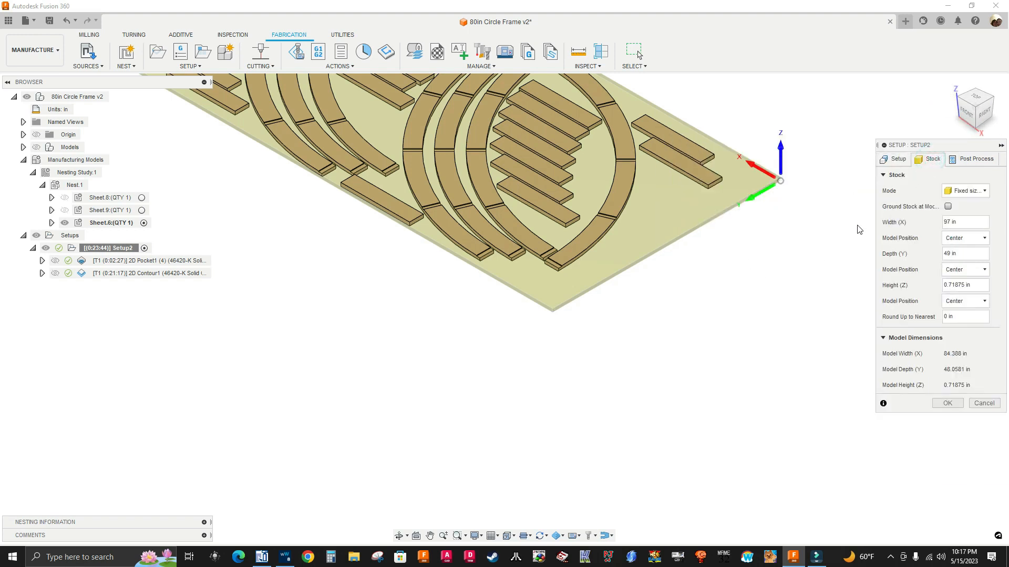
pyautogui.scroll(-2, 640, 263)
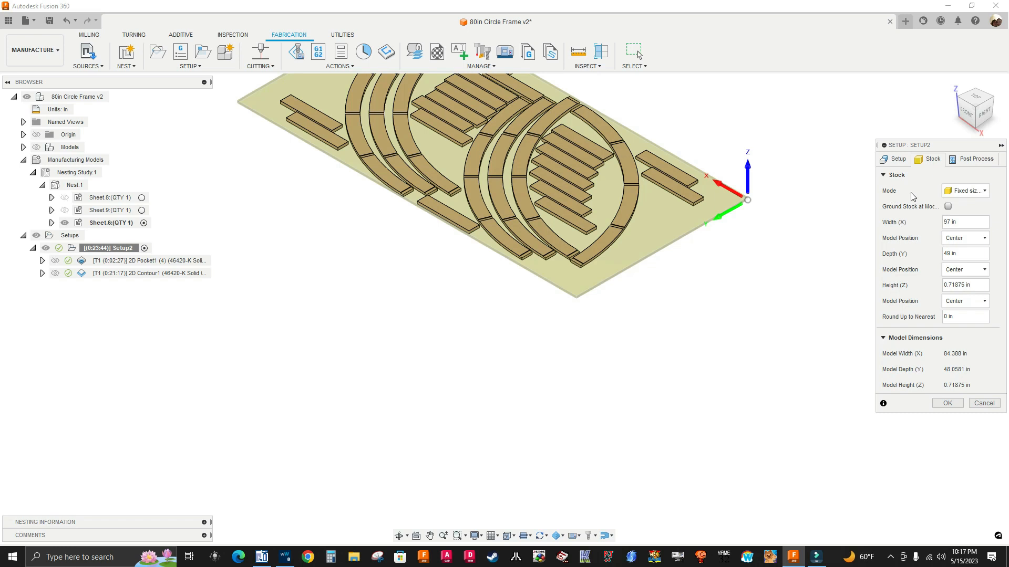
pyautogui.click(977, 192)
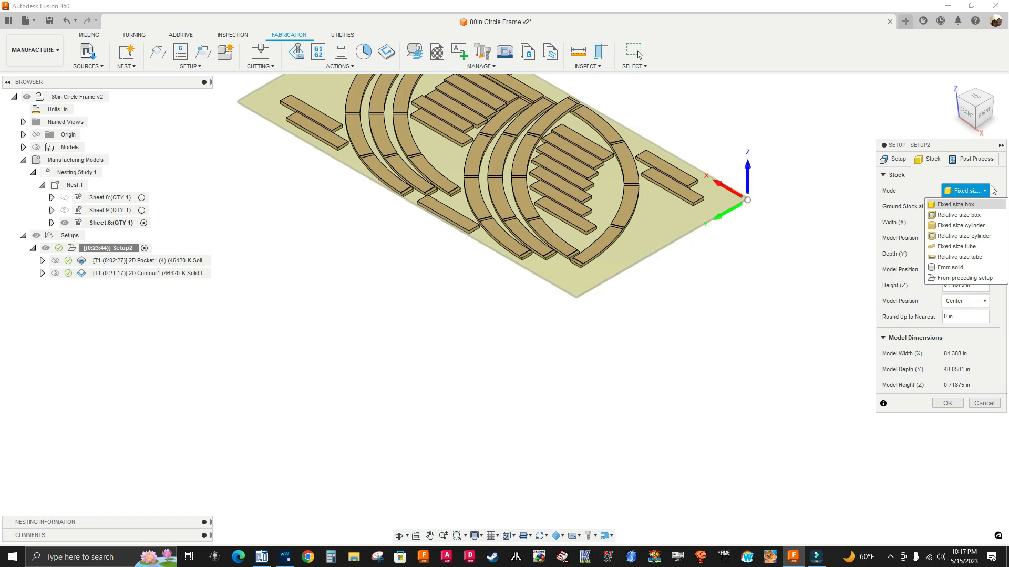
pyautogui.click(964, 193)
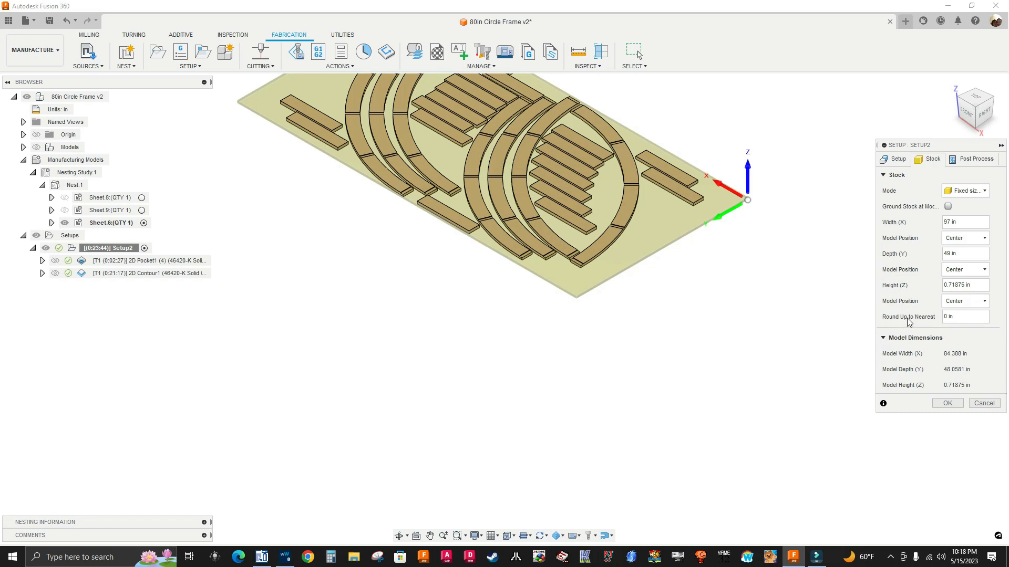
# Set the stock's round-up increment to 0.5 and inspect the stock thickness around the parts from the front.
pyautogui.click(951, 317)
pyautogui.write('0.5')
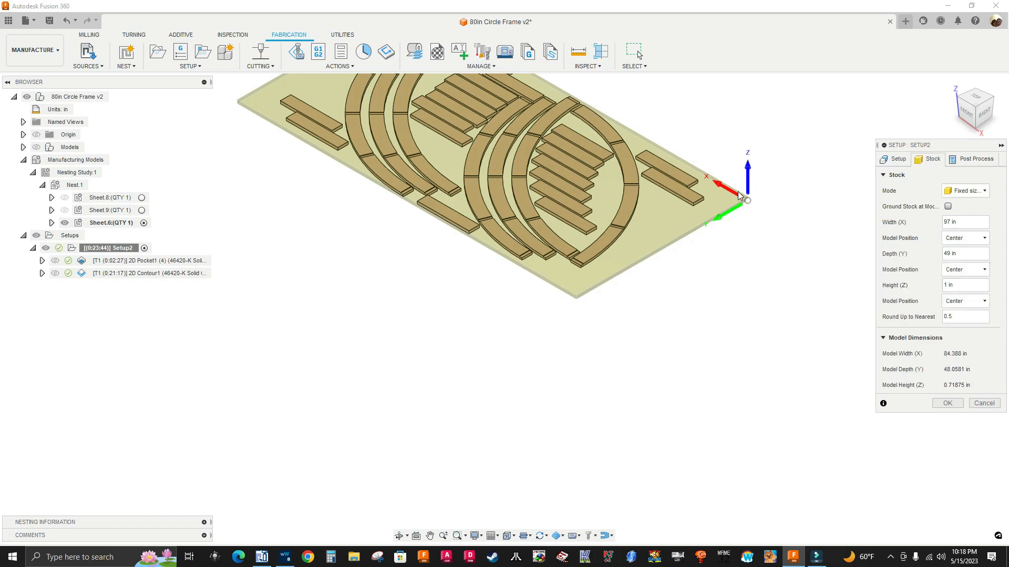
pyautogui.click(965, 112)
pyautogui.scroll(10, 707, 91)
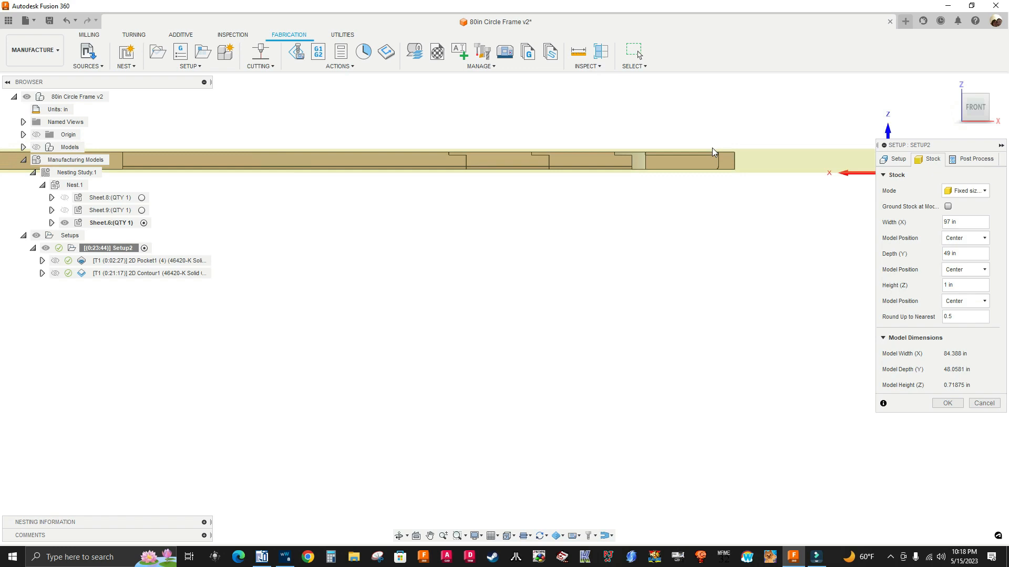
pyautogui.scroll(-2, 358, 143)
pyautogui.scroll(3, 540, 144)
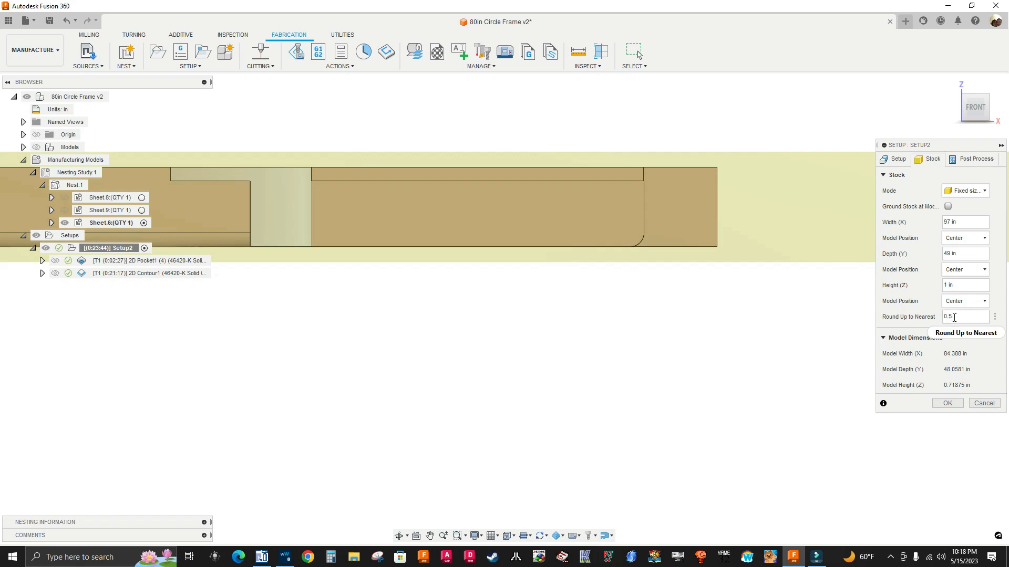
# Set the stock's round-up increment back to 0, check the stock edge-on and return to the home view.
pyautogui.moveTo(956, 317); pyautogui.dragTo(814, 264)
pyautogui.write('0')
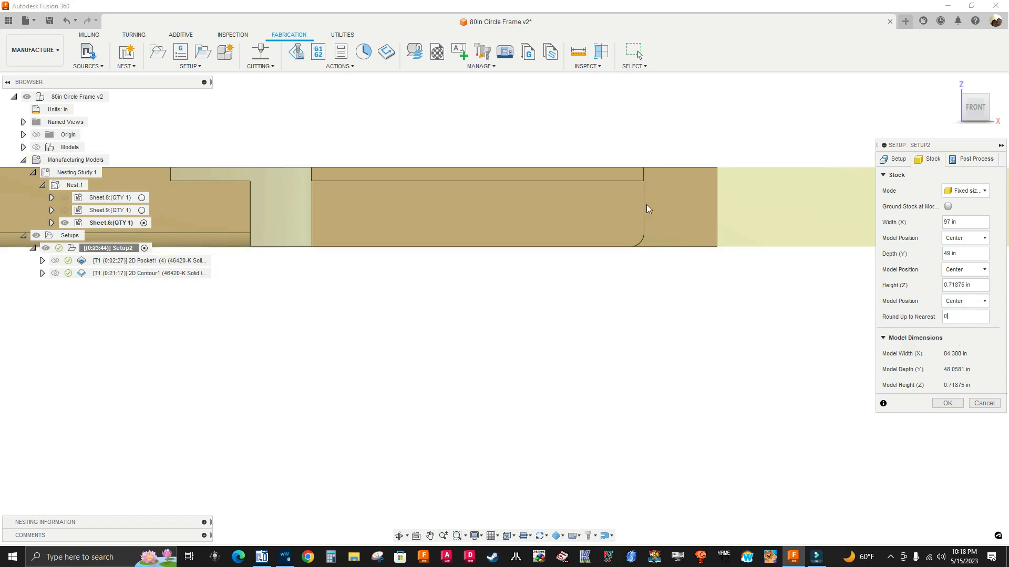
pyautogui.scroll(-4, 492, 176)
pyautogui.scroll(-2, 709, 225)
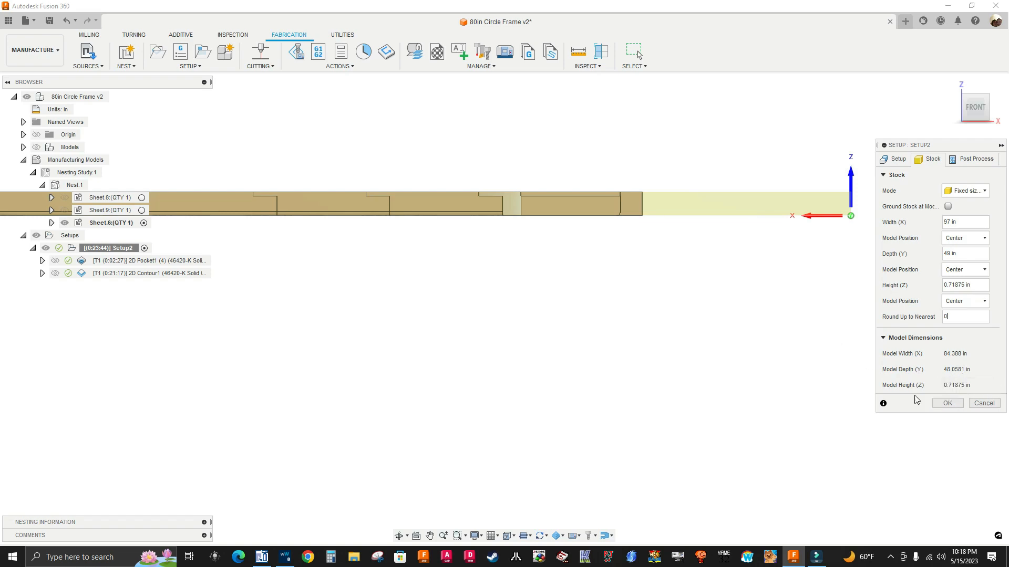
pyautogui.scroll(-3, 669, 209)
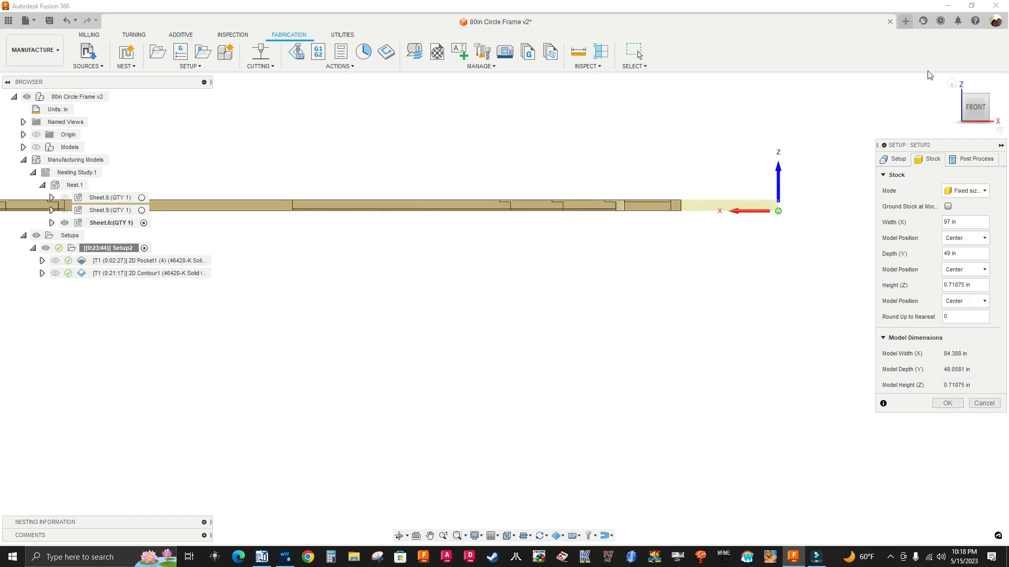
pyautogui.click(951, 85)
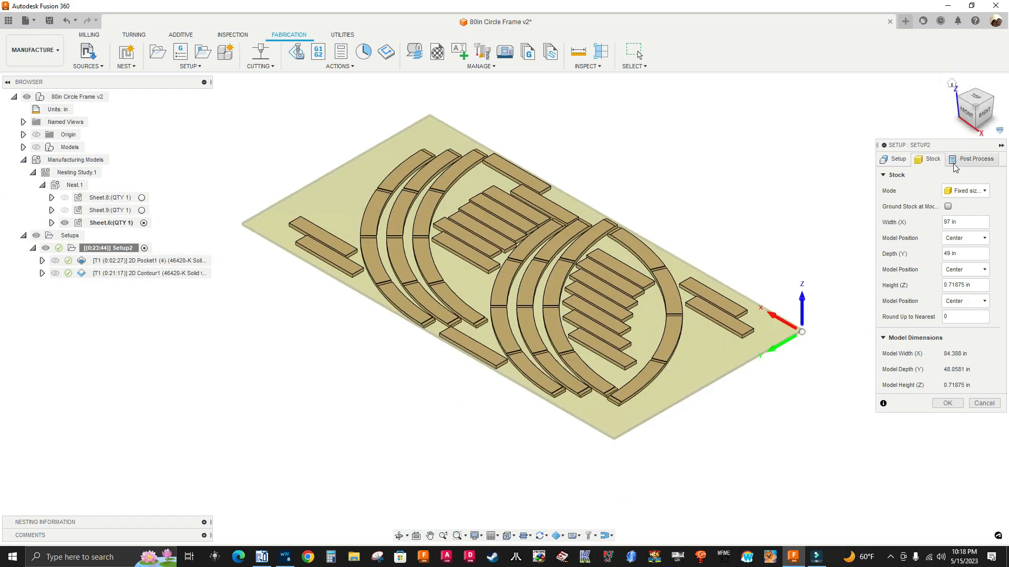
# Review Setup2's post-processing details, reading through the program name and the full program comment.
pyautogui.click(976, 157)
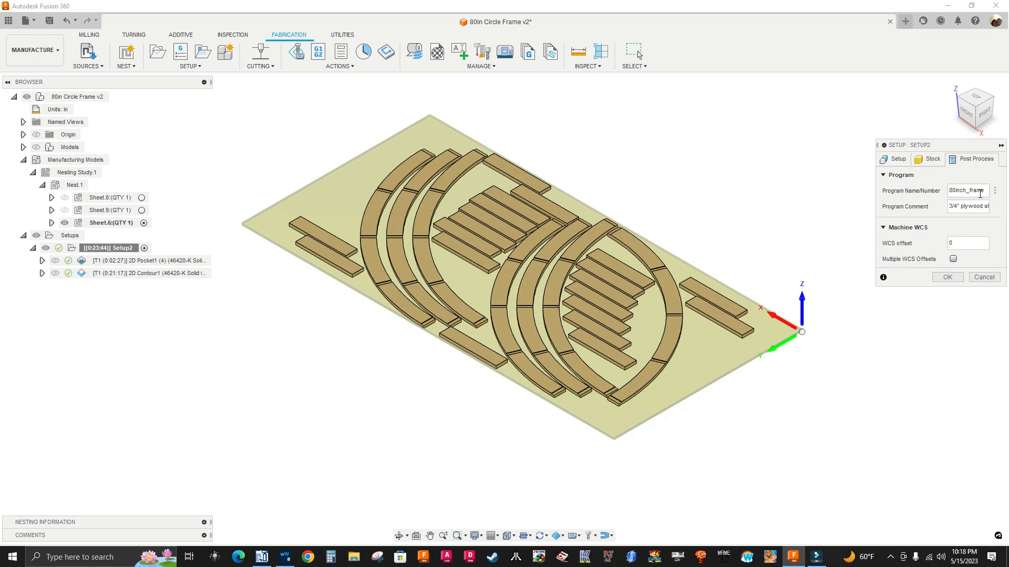
pyautogui.moveTo(957, 206); pyautogui.dragTo(984, 209)
pyautogui.doubleClick(956, 209)
pyautogui.moveTo(966, 207); pyautogui.dragTo(993, 209)
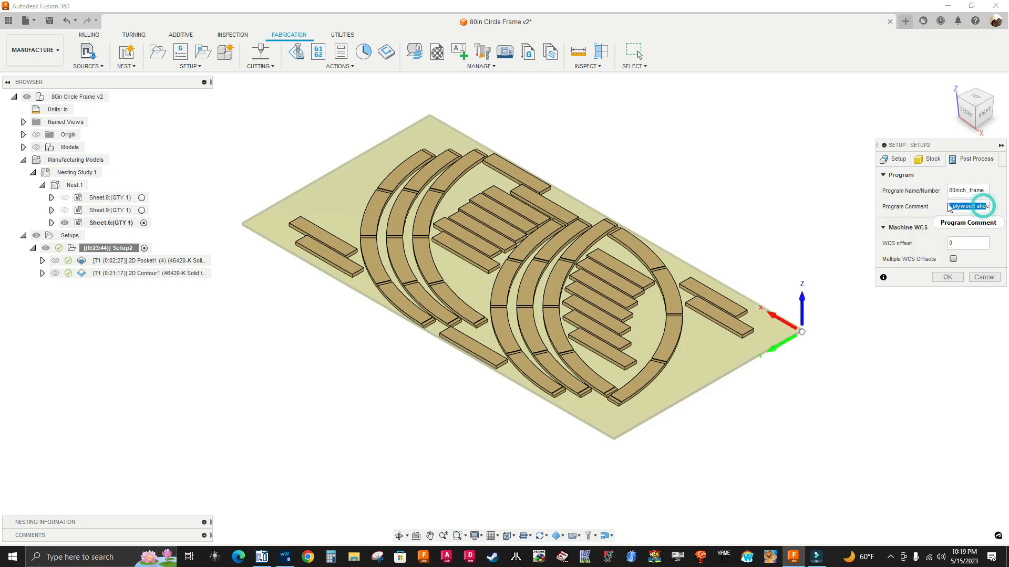
# Check the beginning of Setup2's program comment and accept the setup.
pyautogui.doubleClick(953, 206)
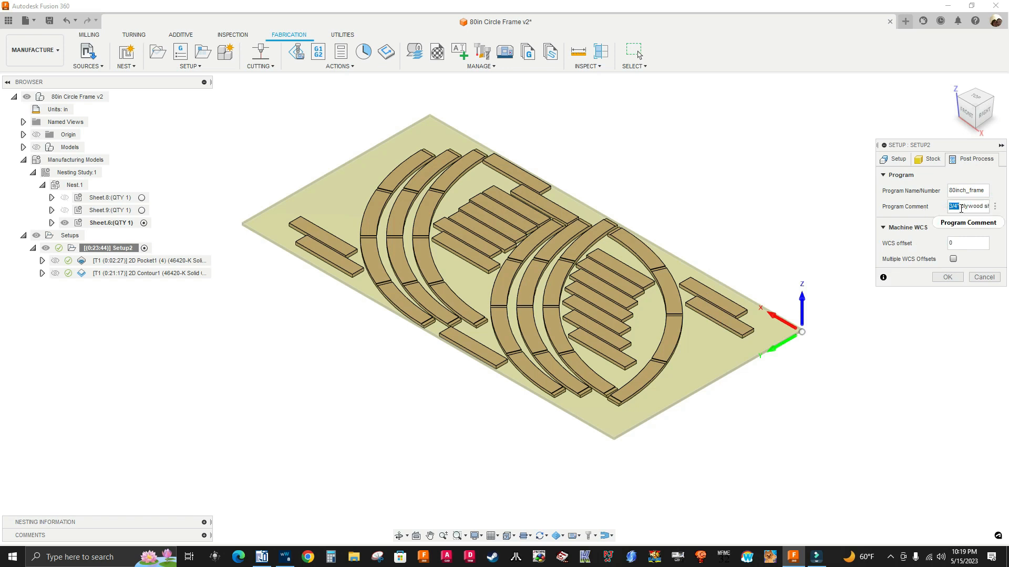
pyautogui.click(945, 278)
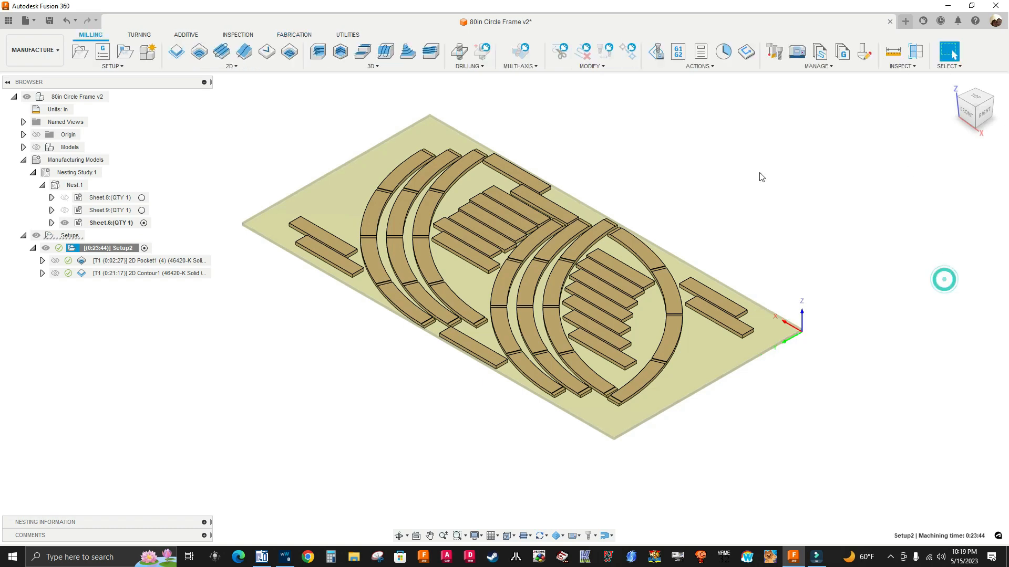
# Inspect the 2D Pocket1 toolpath up close and review the operation's tool, feeds and speeds without changing anything.
pyautogui.click(109, 261)
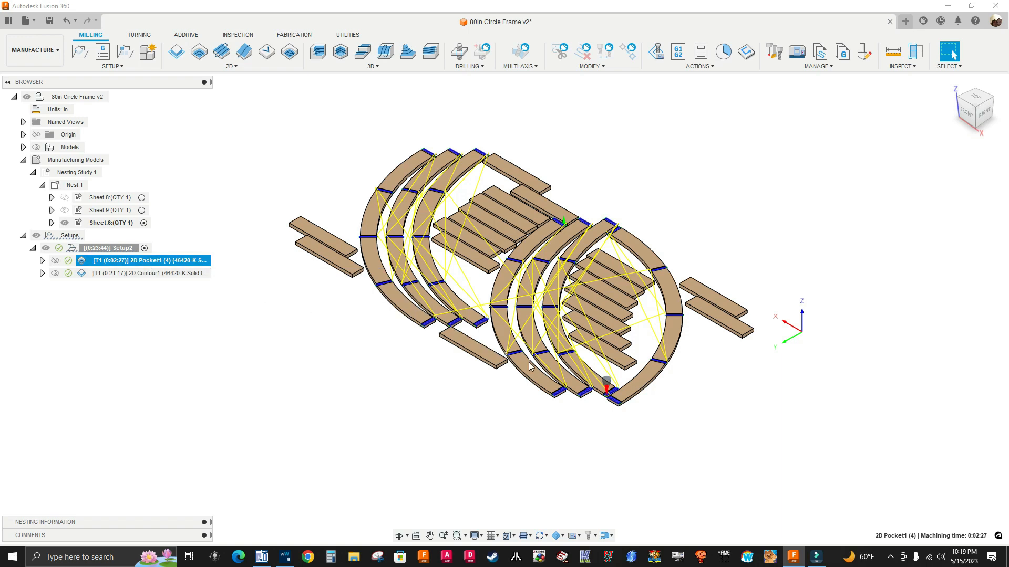
pyautogui.scroll(5, 529, 361)
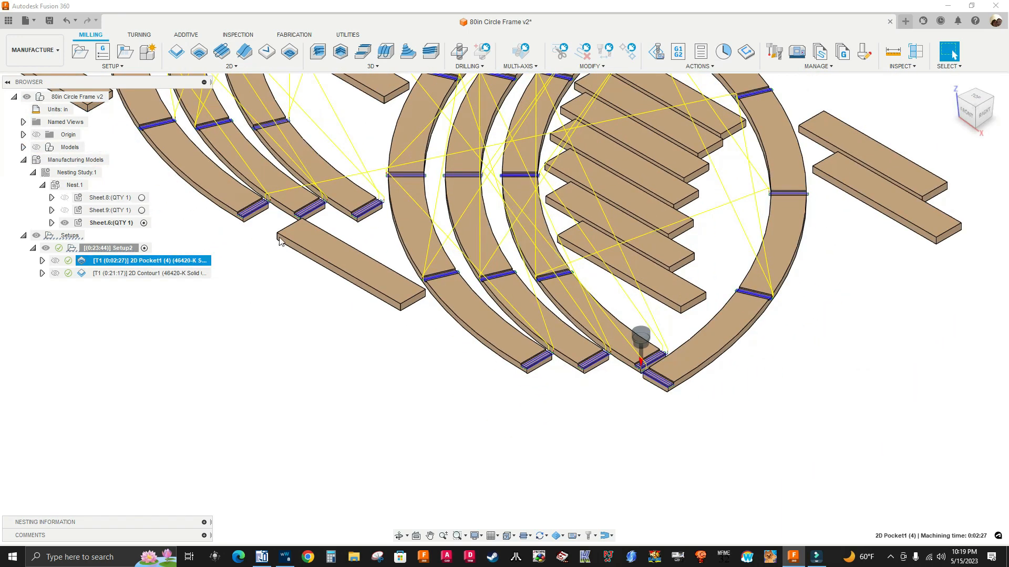
pyautogui.rightClick(133, 261)
pyautogui.click(168, 9)
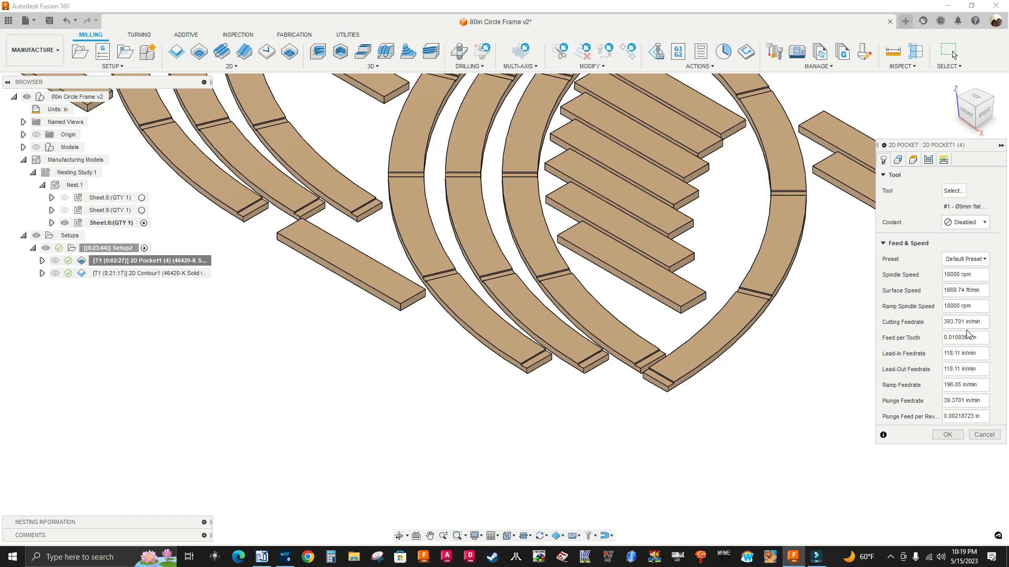
pyautogui.click(983, 435)
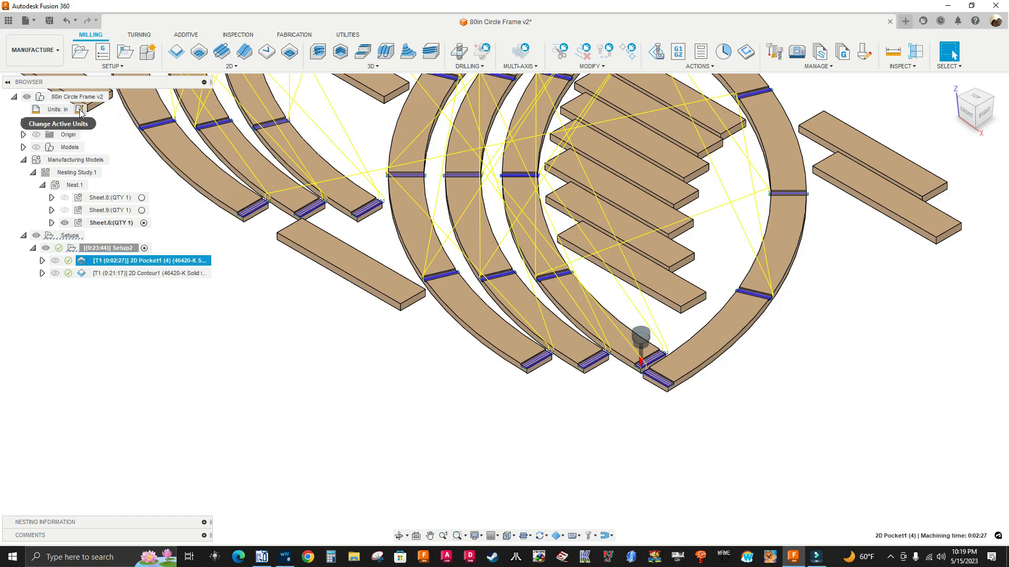
# Change the document's active units to millimeters.
pyautogui.click(81, 110)
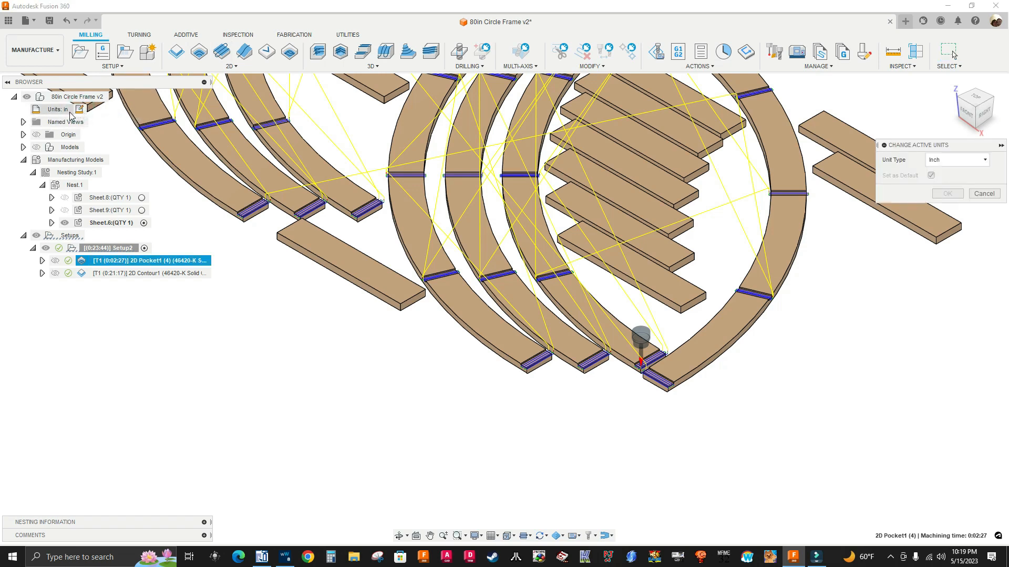
pyautogui.click(956, 159)
pyautogui.click(943, 171)
pyautogui.click(948, 194)
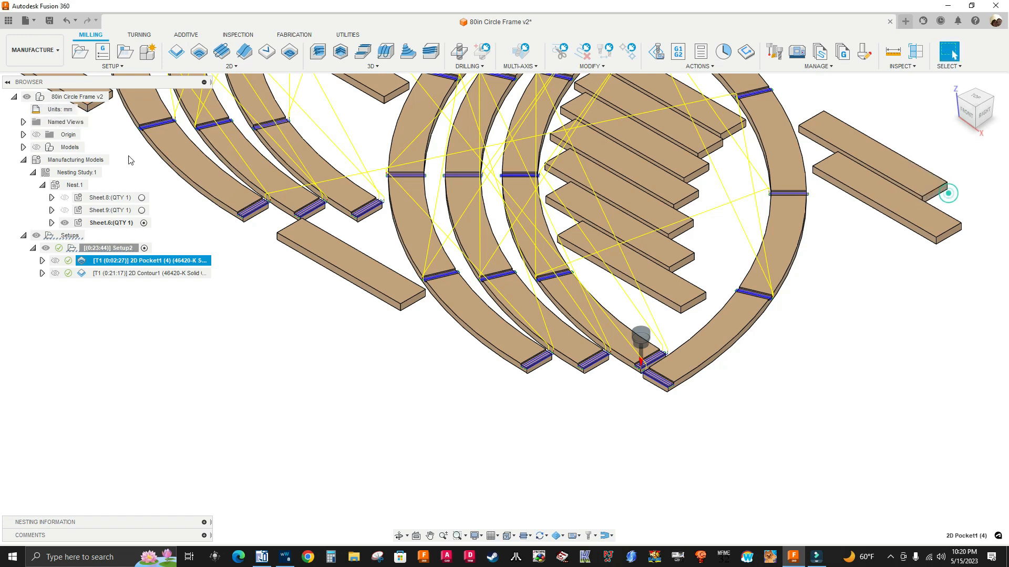
# Open the 2D Pocket1 operation for editing, review its metric feeds and speeds, and show its pocket geometry on the parts.
pyautogui.rightClick(119, 262)
pyautogui.click(139, 9)
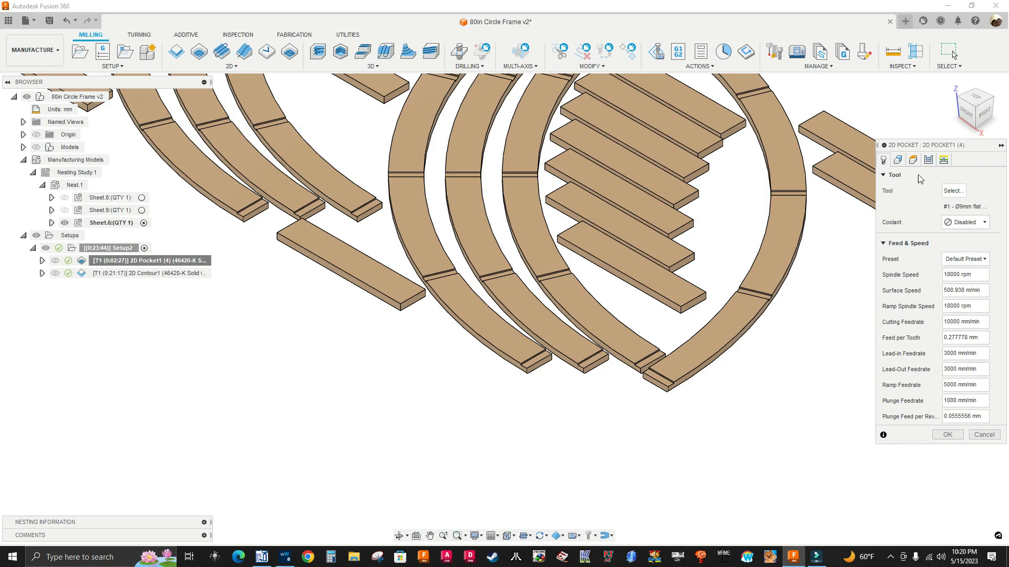
pyautogui.click(899, 161)
pyautogui.scroll(-2, 840, 268)
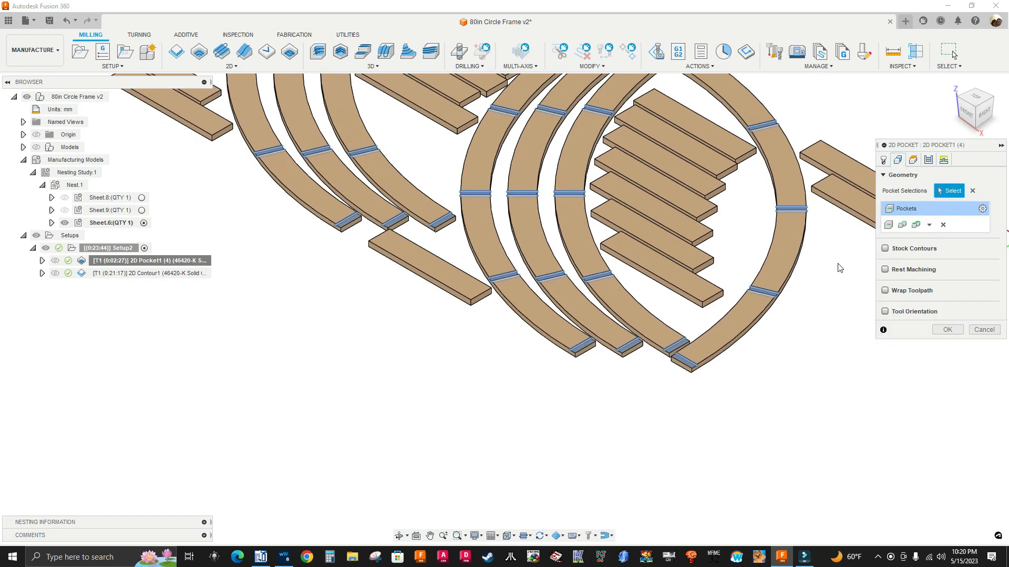
# Examine the pocket selection's same-plane-faces option and the chosen rabbet faces across the frame parts, and accept the selection.
pyautogui.click(982, 210)
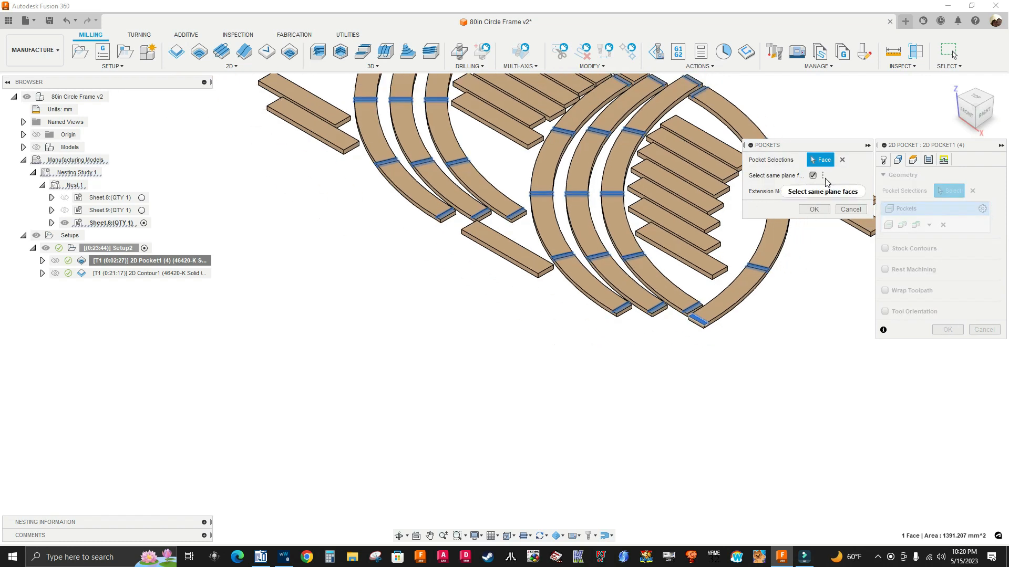
pyautogui.scroll(4, 667, 379)
pyautogui.scroll(5, 667, 379)
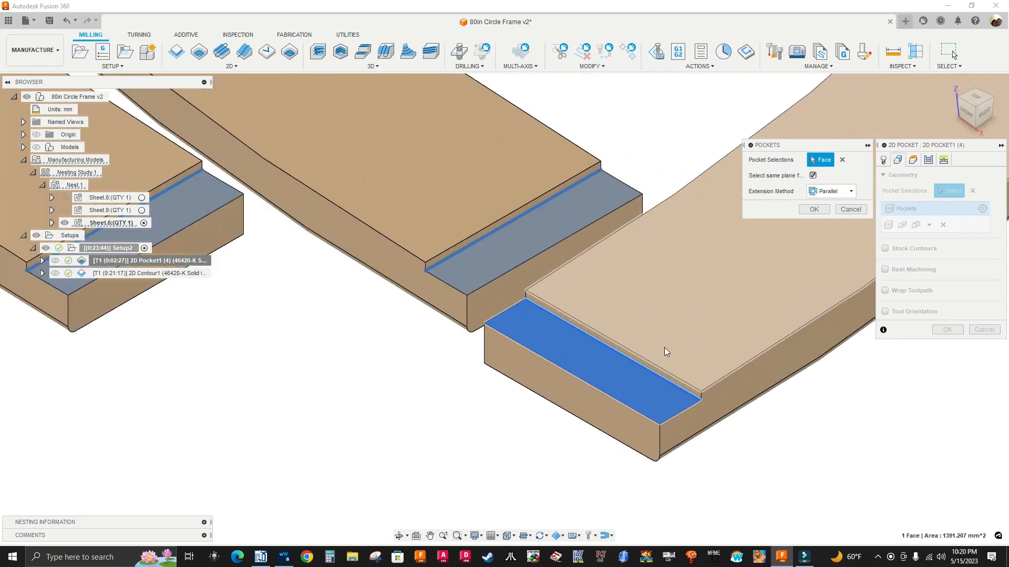
pyautogui.scroll(-8, 565, 349)
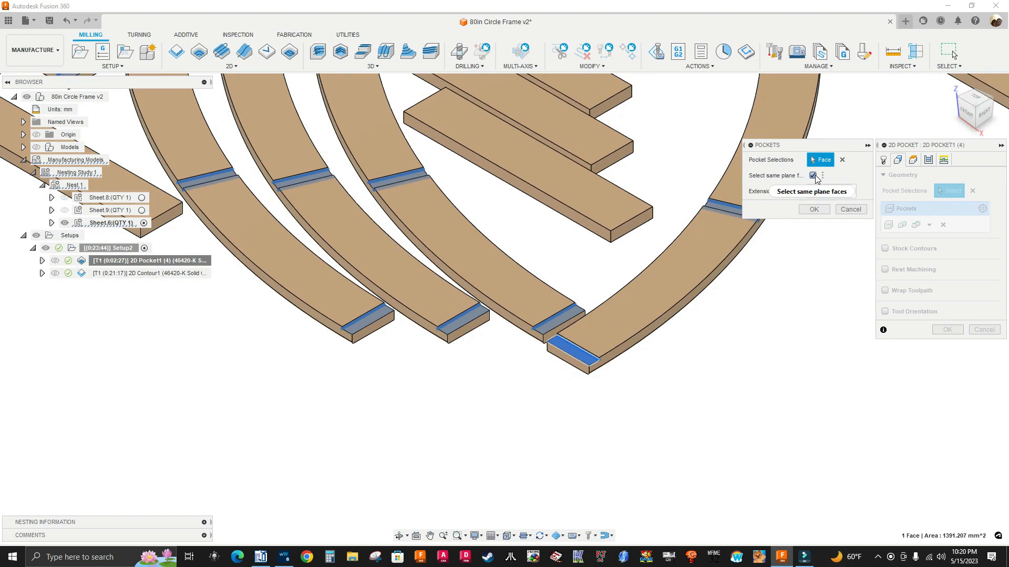
pyautogui.moveTo(815, 178)
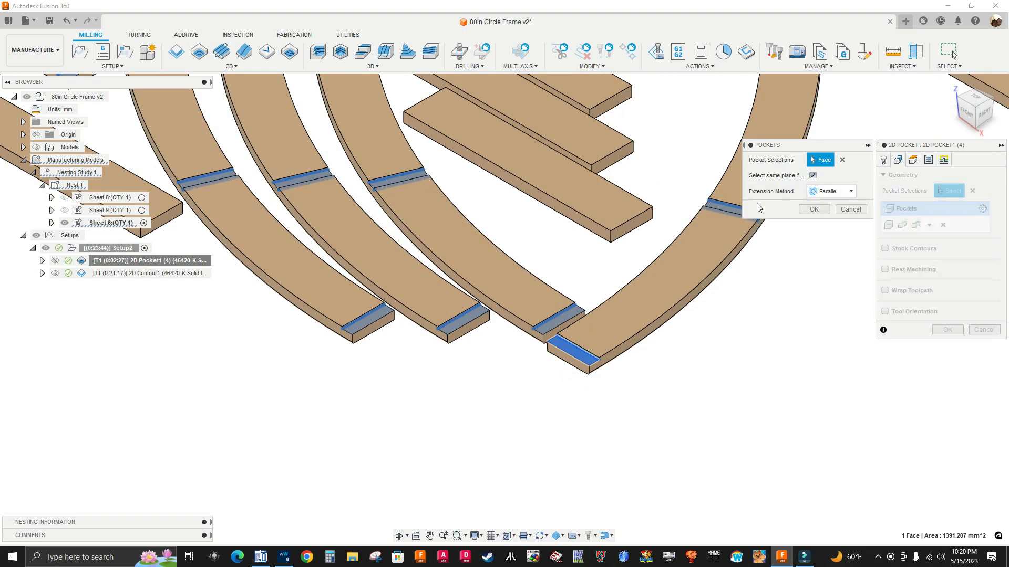
pyautogui.scroll(-5, 742, 195)
pyautogui.scroll(-5, 613, 191)
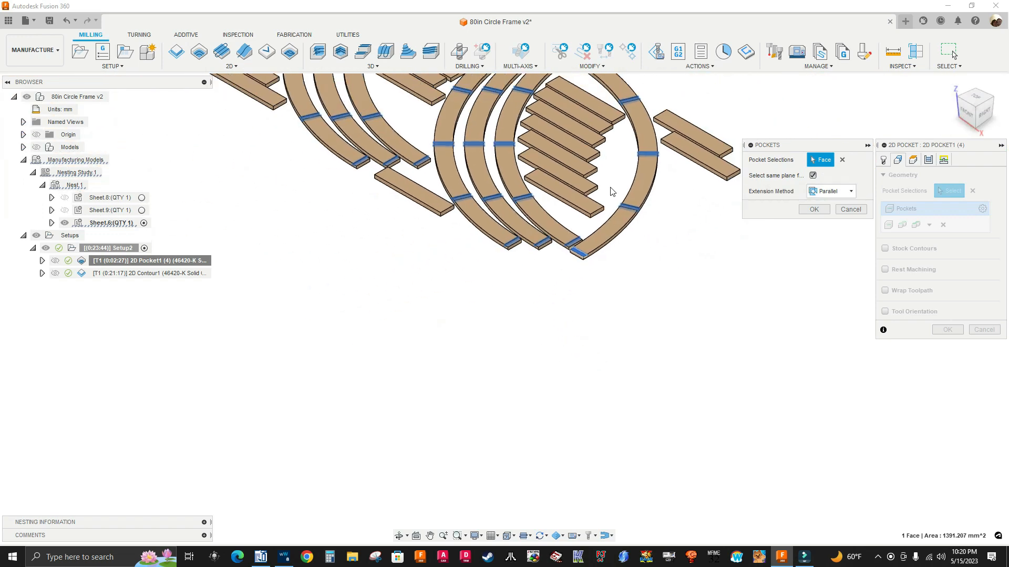
pyautogui.scroll(10, 565, 218)
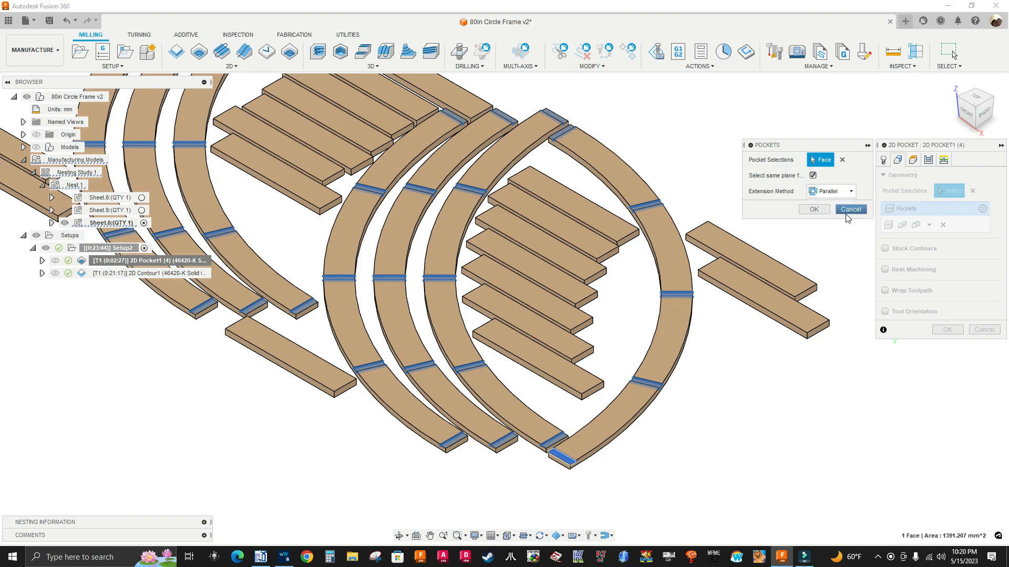
pyautogui.click(813, 209)
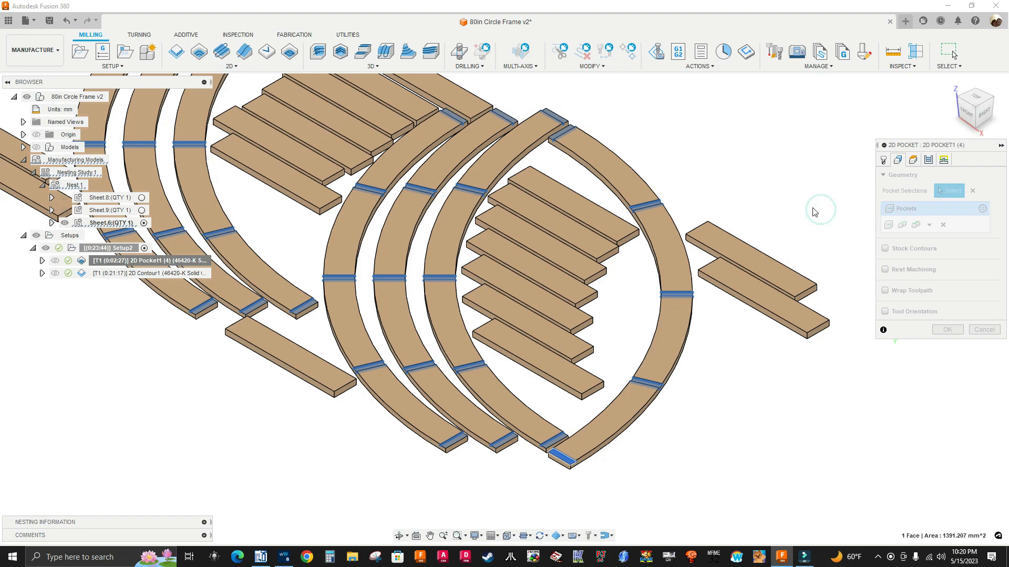
# Review the 2D Pocket1 heights, passes and linking settings, including tolerance and ramp type, and accept the operation.
pyautogui.click(912, 159)
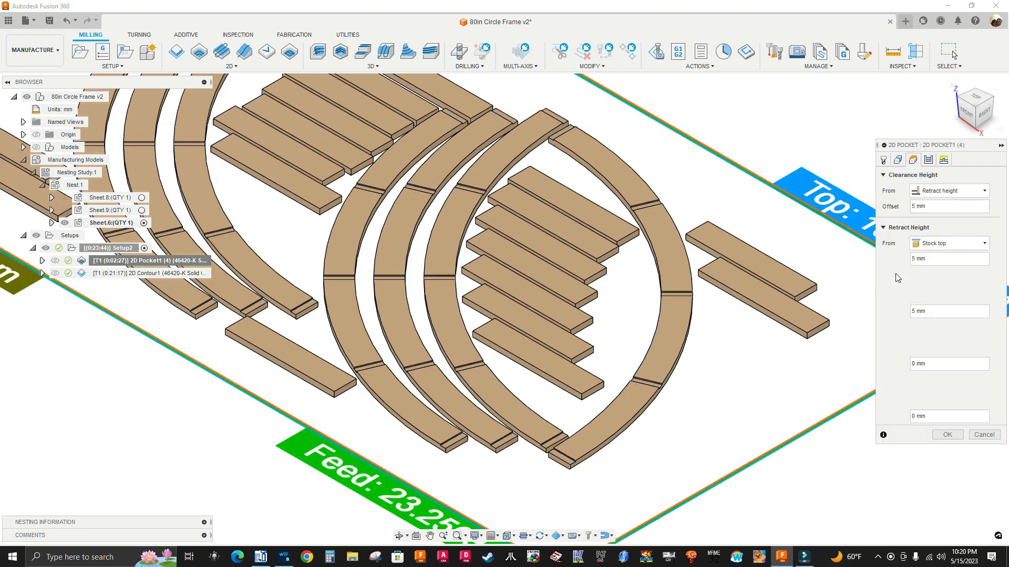
pyautogui.click(928, 159)
pyautogui.click(916, 159)
pyautogui.click(927, 160)
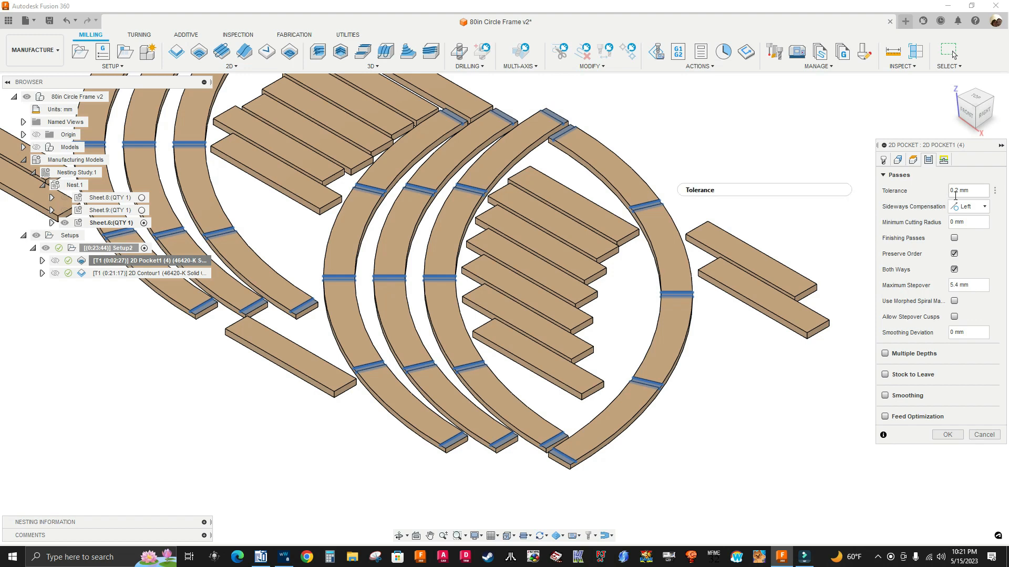
pyautogui.moveTo(955, 195)
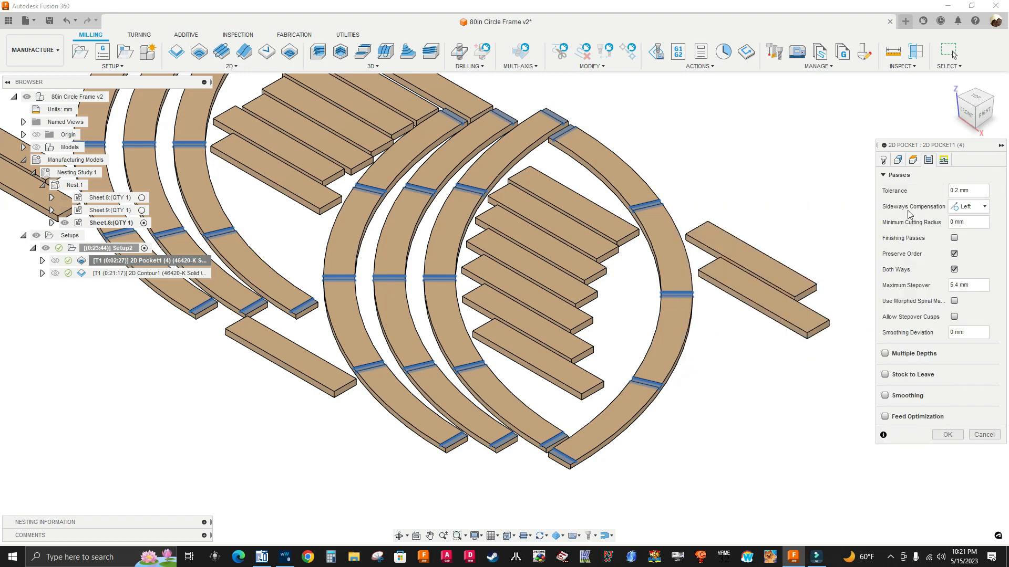
pyautogui.click(944, 159)
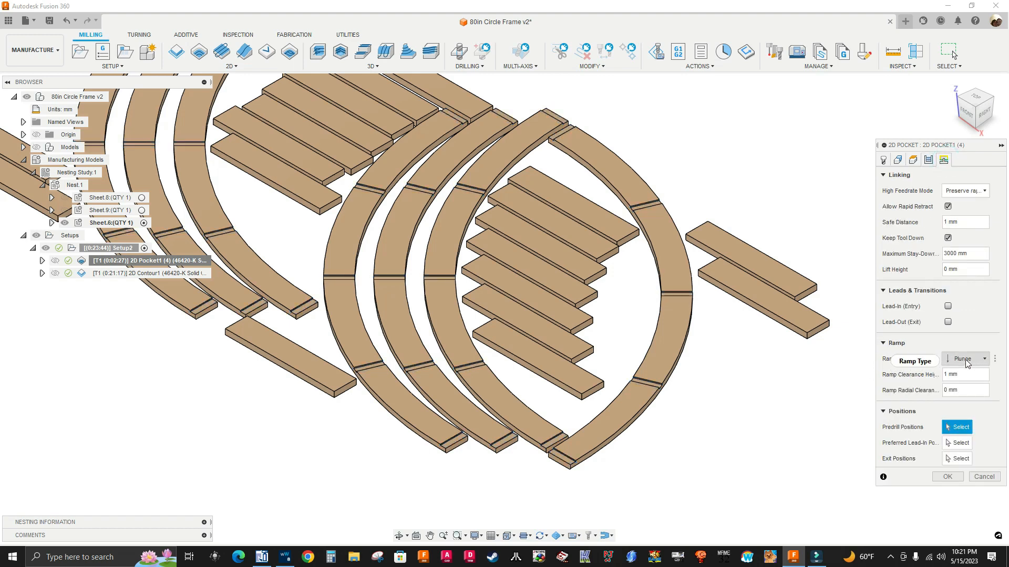
pyautogui.scroll(-3, 639, 301)
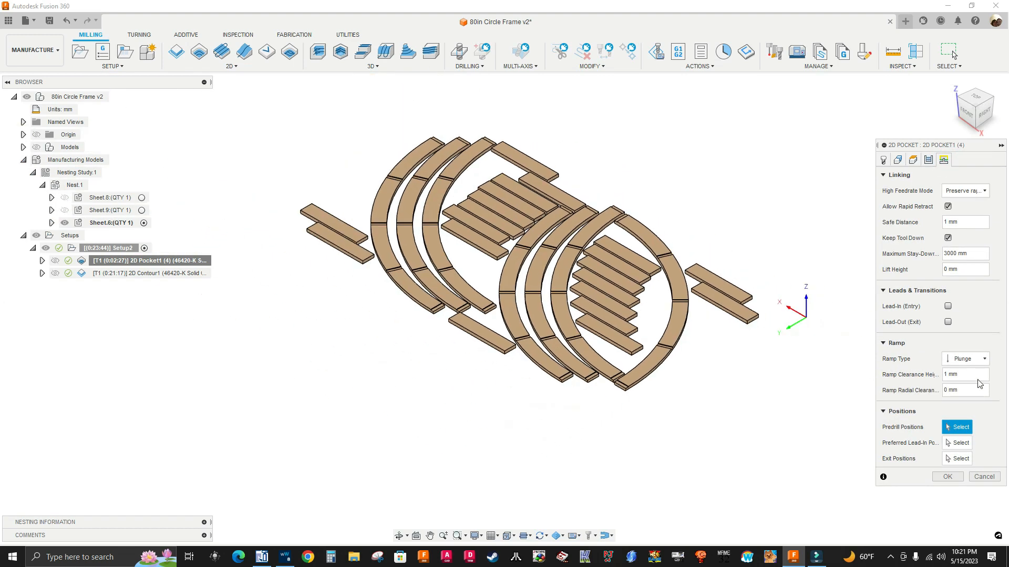
pyautogui.click(944, 477)
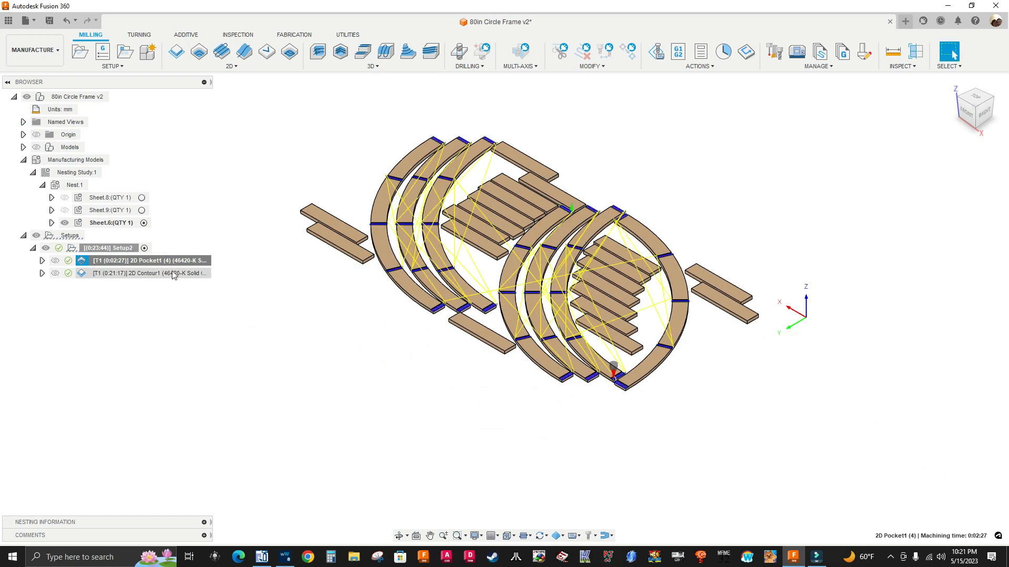
# Inspect the 2D Contour1 toolpath, open the operation for editing, and review its tool, feeds and height settings.
pyautogui.click(130, 276)
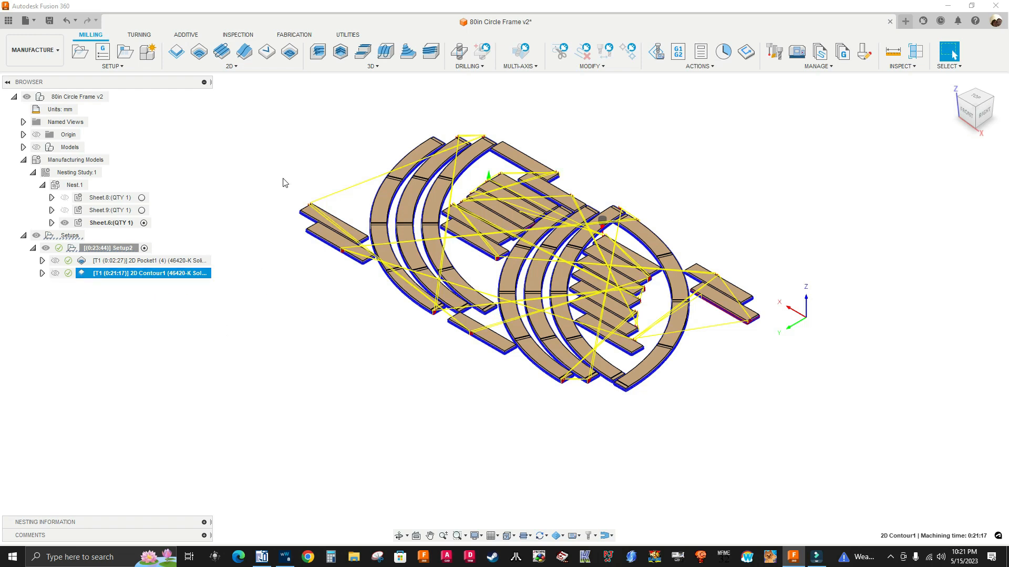
pyautogui.rightClick(147, 277)
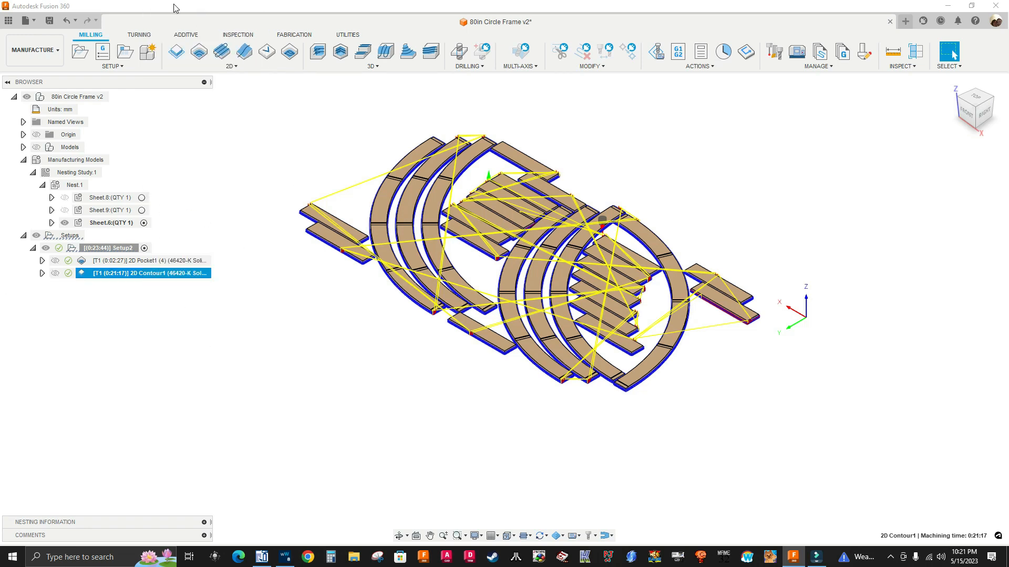
pyautogui.click(173, 8)
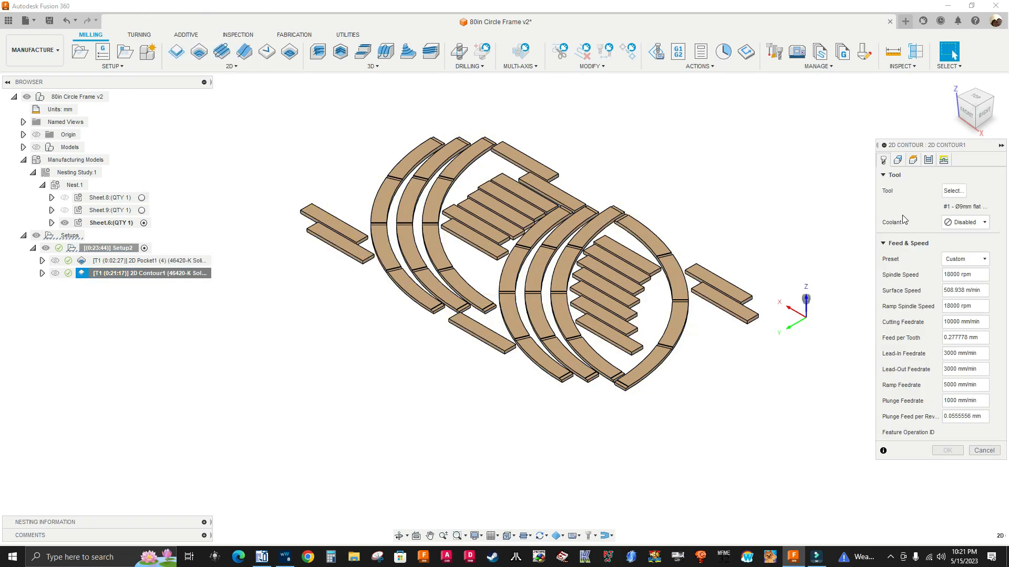
pyautogui.click(913, 162)
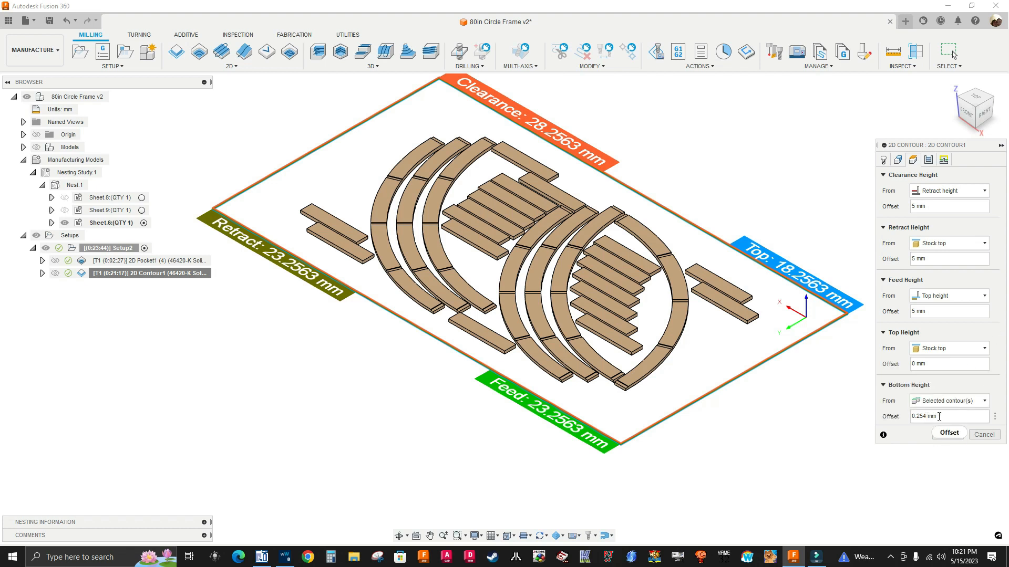
# Review the contour's passes settings and check the expressions available for the maximum roughing stepdown.
pyautogui.click(928, 160)
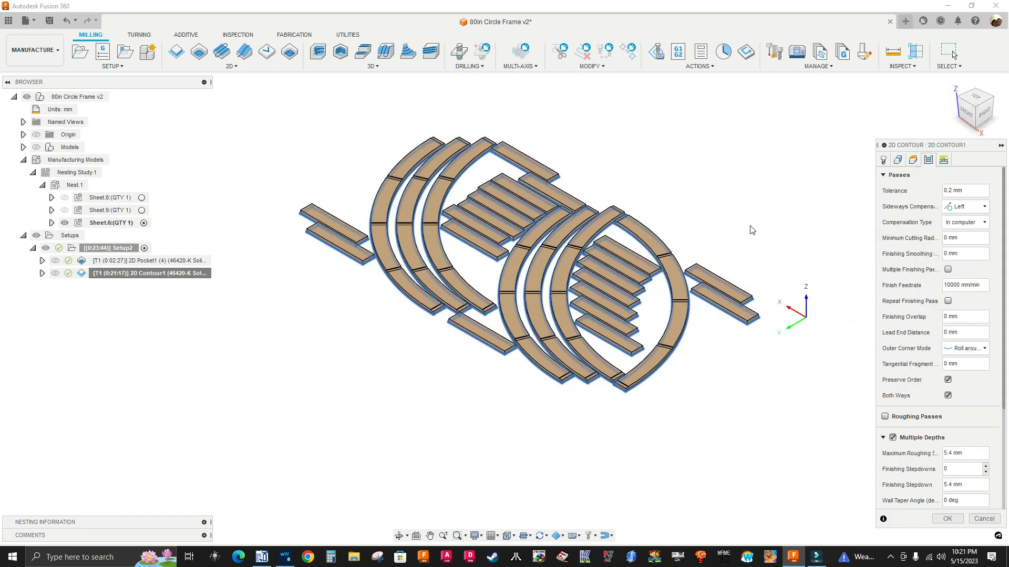
pyautogui.scroll(-3, 578, 201)
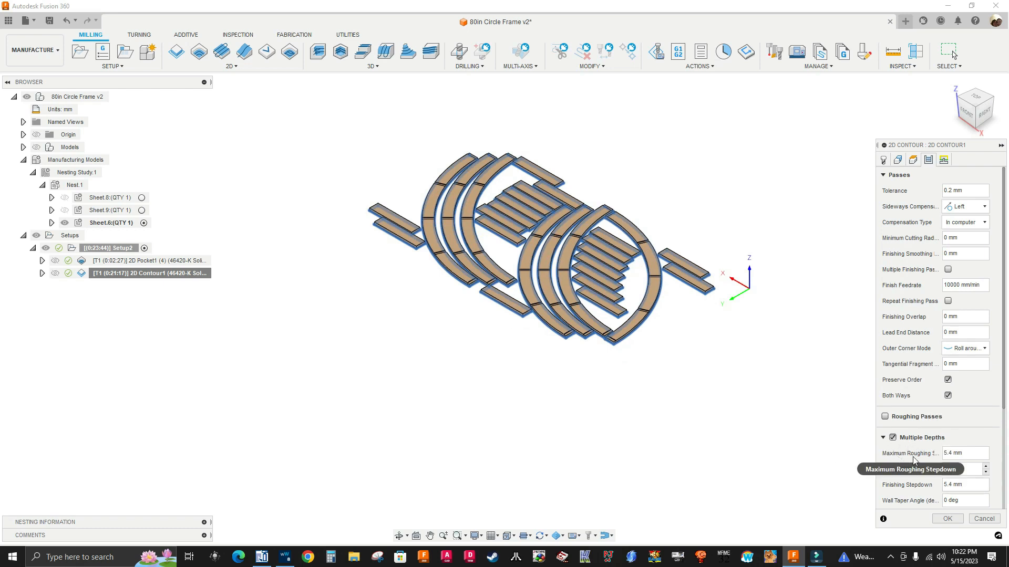
pyautogui.moveTo(956, 455)
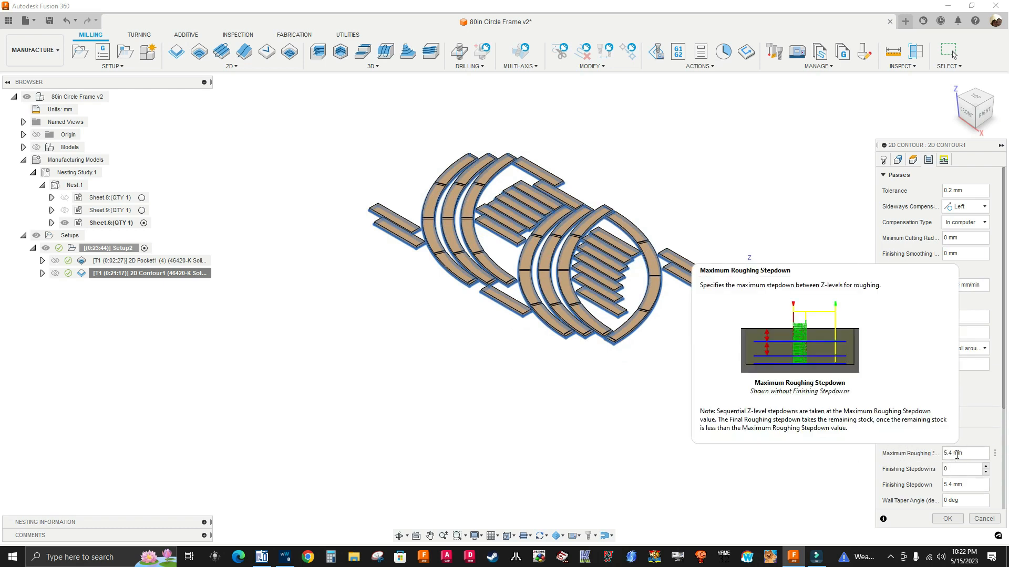
pyautogui.click(996, 455)
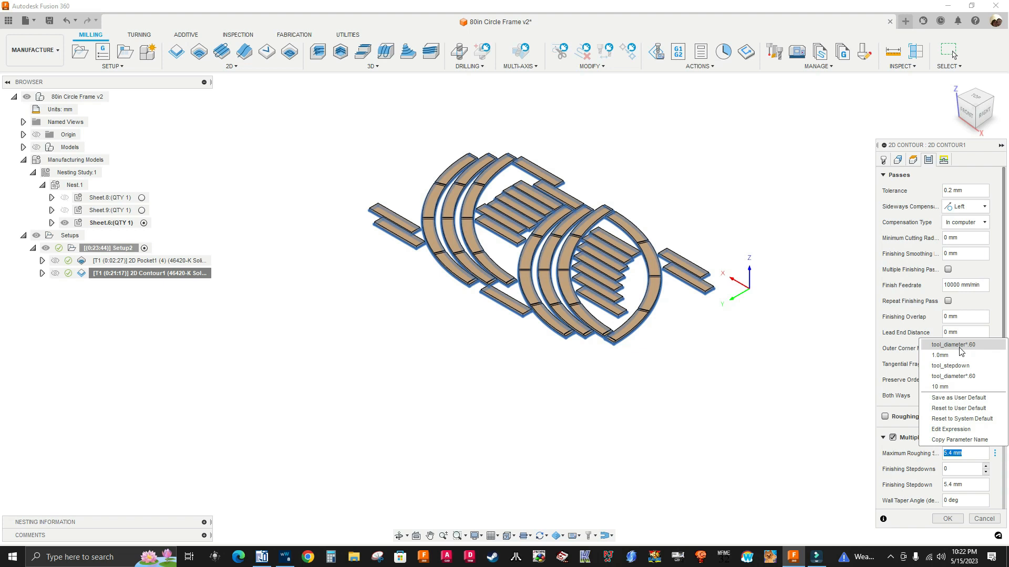
pyautogui.click(978, 485)
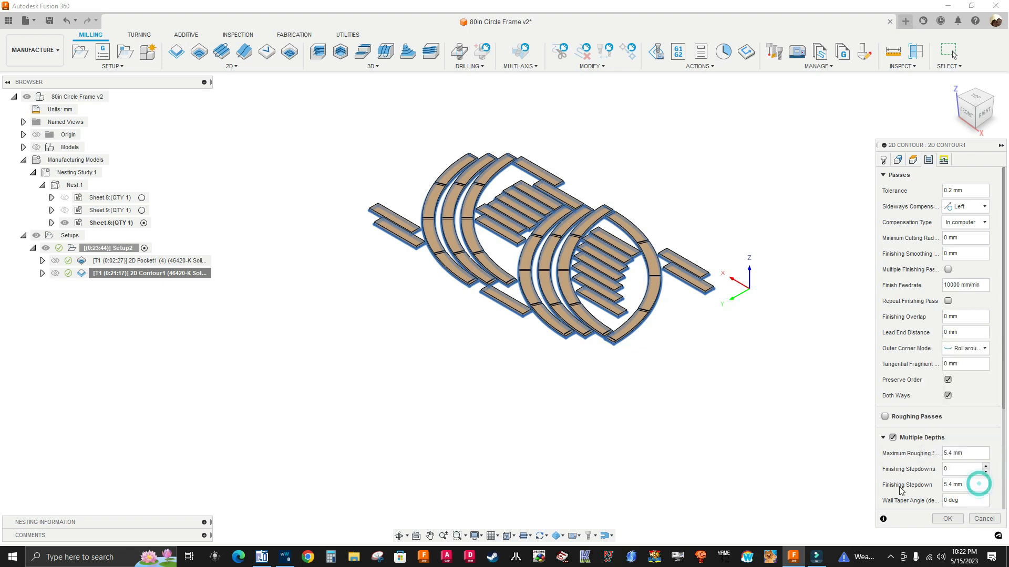
# Turn off Order by Depth in the contour's multiple depths settings and check the Order by Islands option.
pyautogui.scroll(-4, 961, 466)
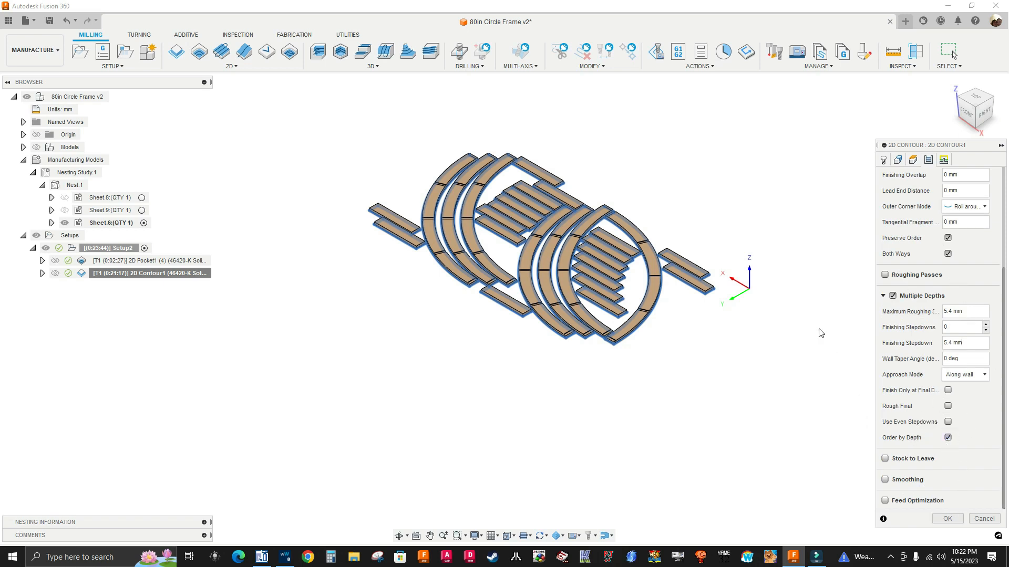
pyautogui.click(948, 437)
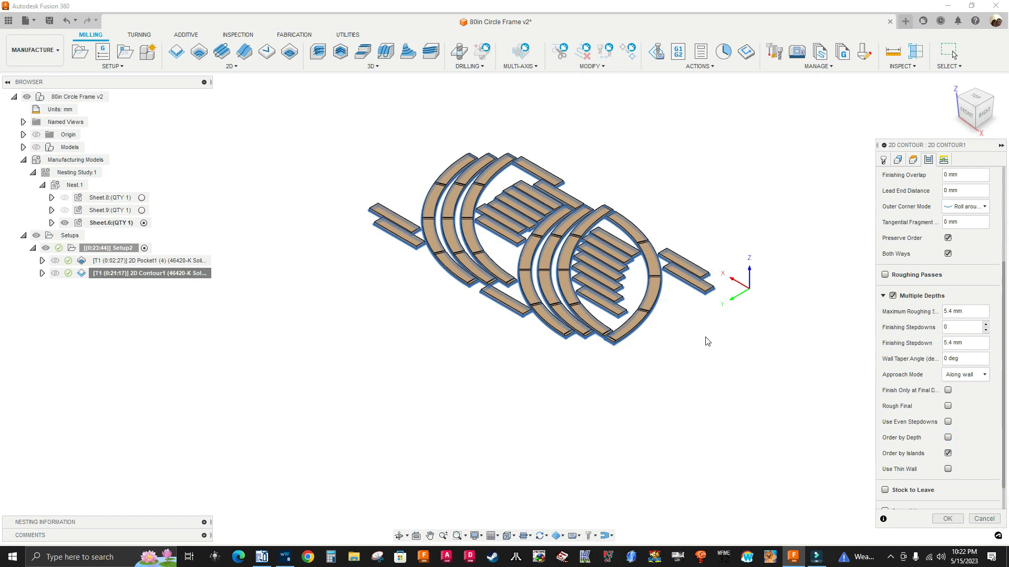
pyautogui.scroll(1, 679, 245)
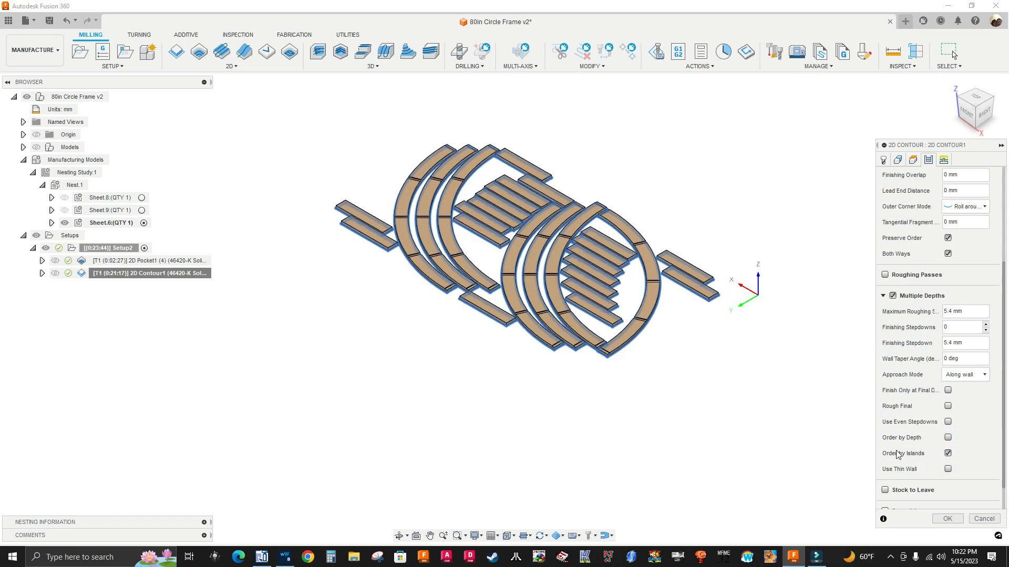
# Turn Order by Depth back on in the 2D contour's multiple depths settings.
pyautogui.click(948, 437)
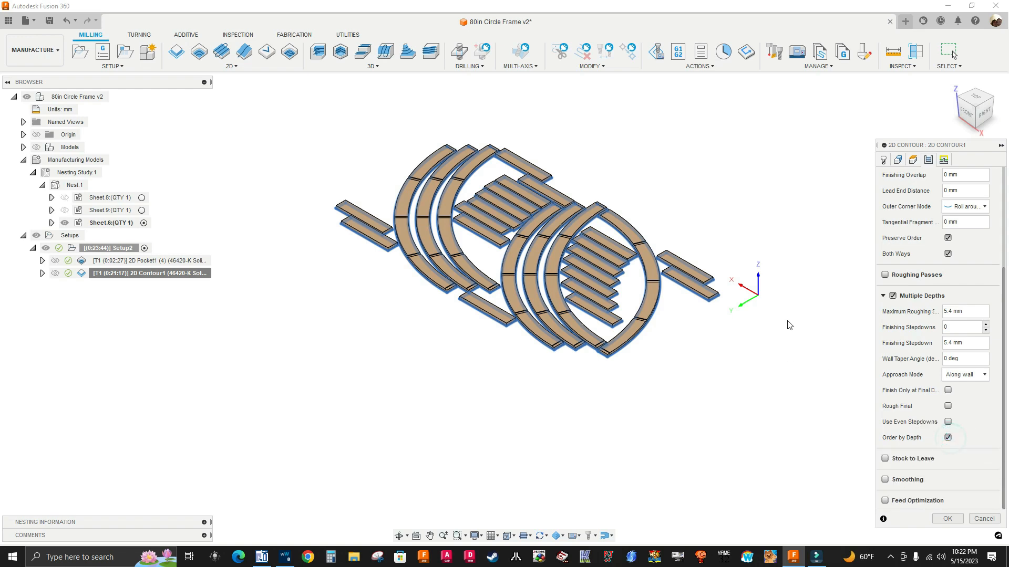
pyautogui.scroll(1, 713, 287)
pyautogui.scroll(5, 717, 285)
pyautogui.scroll(-5, 844, 266)
pyautogui.scroll(2, 789, 253)
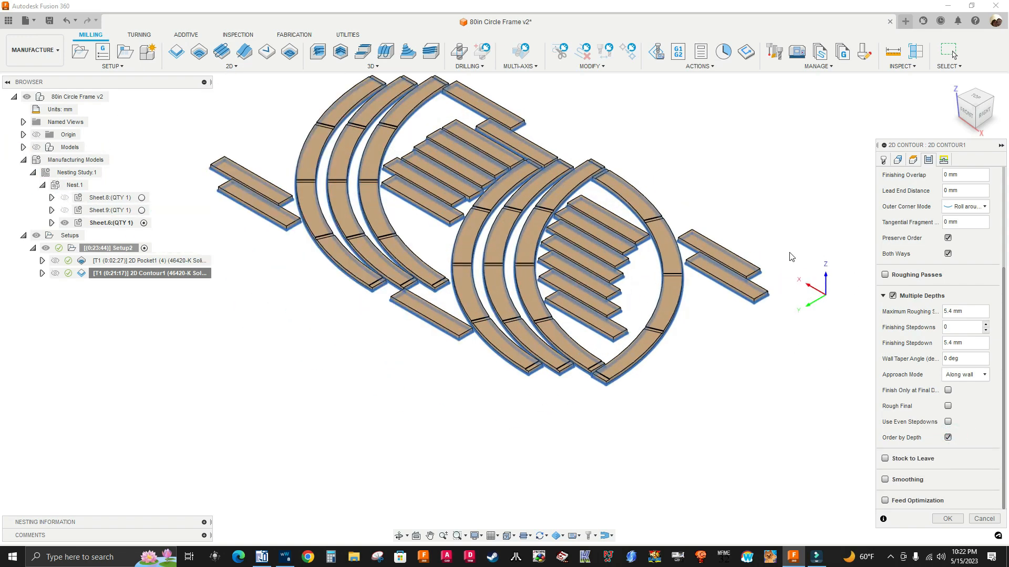
# Review the contour's linking, lead and ramp settings and accept the 2D Contour1 operation.
pyautogui.click(944, 160)
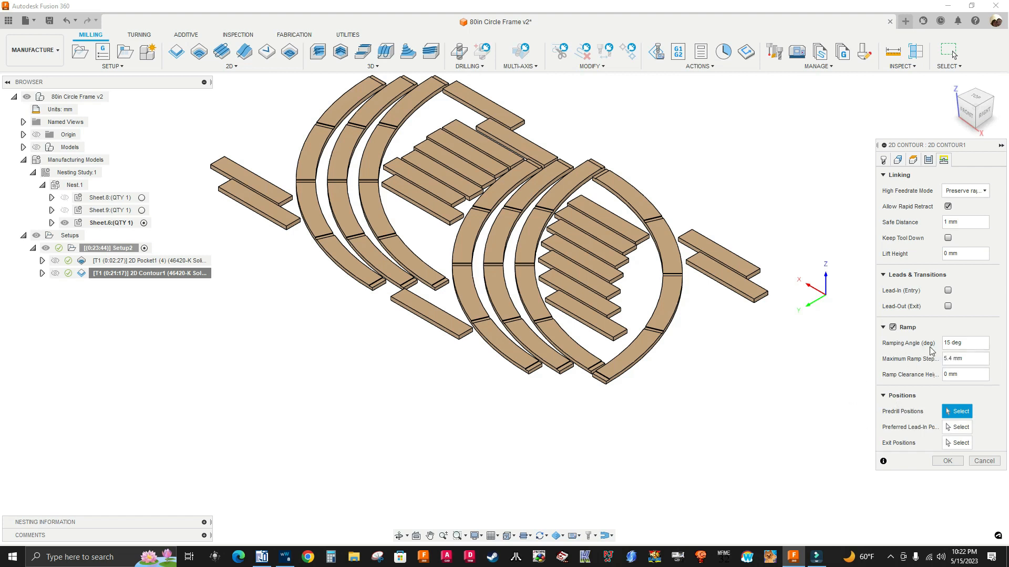
pyautogui.click(947, 378)
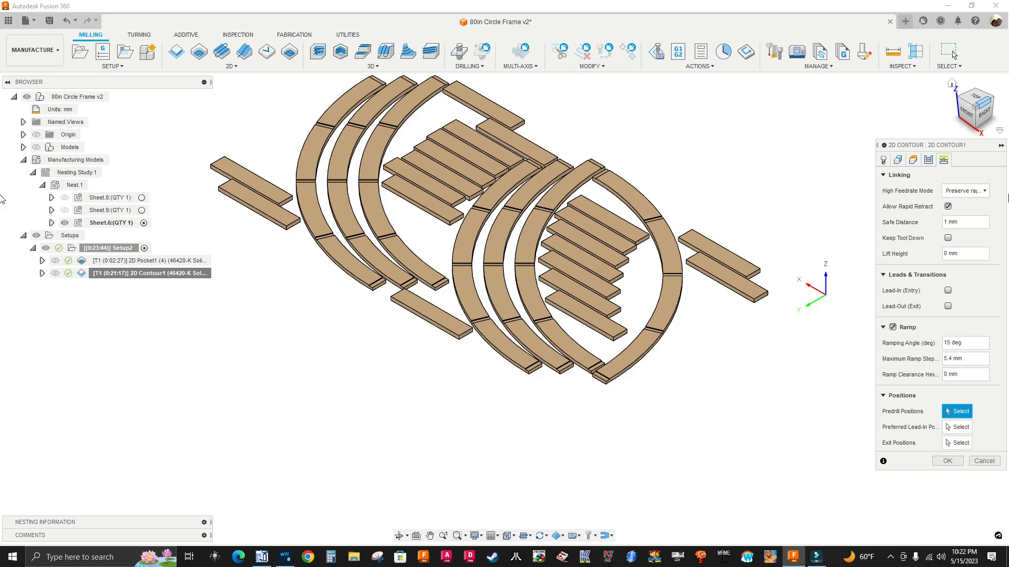
pyautogui.click(947, 461)
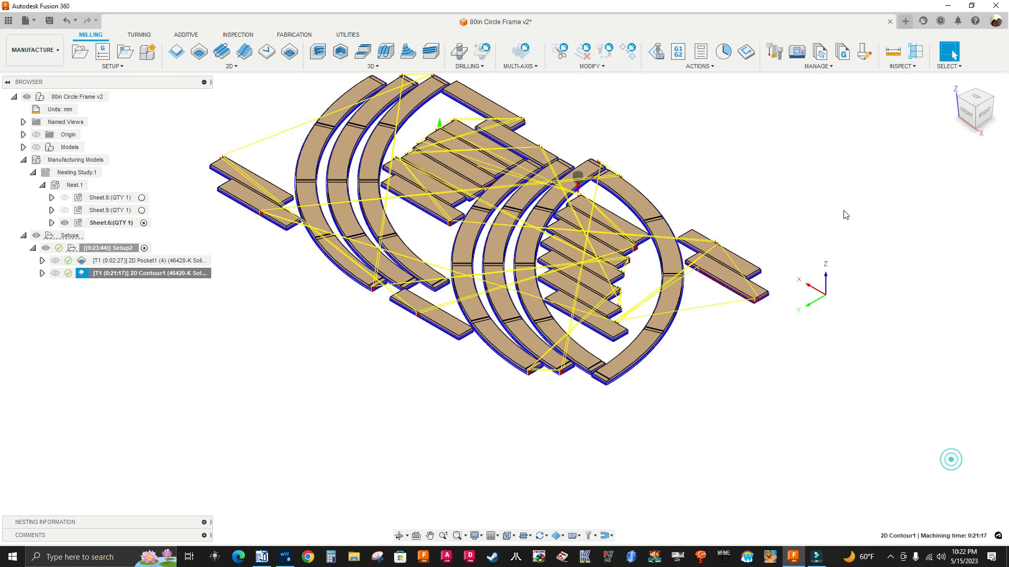
# Simulate Setup2 with transparent stock and watch the pocket and contour operations cut the nested parts.
pyautogui.click(108, 249)
pyautogui.rightClick(112, 254)
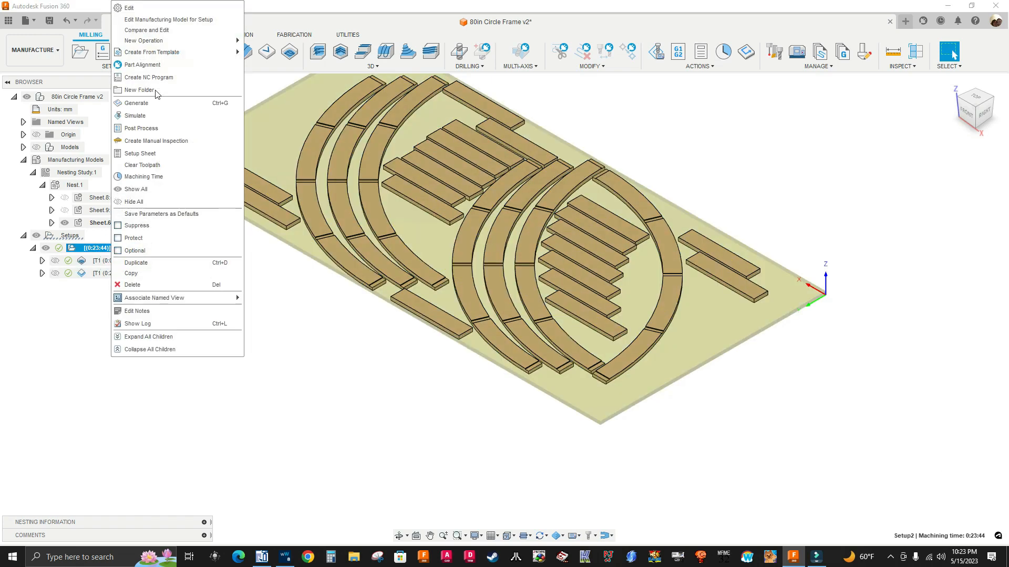
pyautogui.click(152, 116)
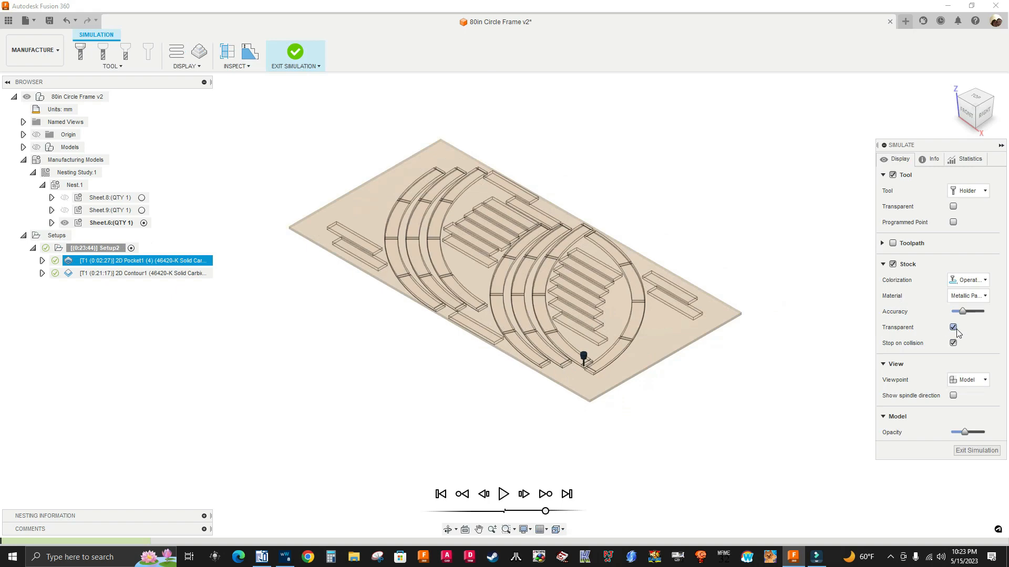
pyautogui.click(504, 494)
pyautogui.scroll(3, 587, 390)
pyautogui.scroll(-2, 614, 368)
pyautogui.scroll(2, 496, 168)
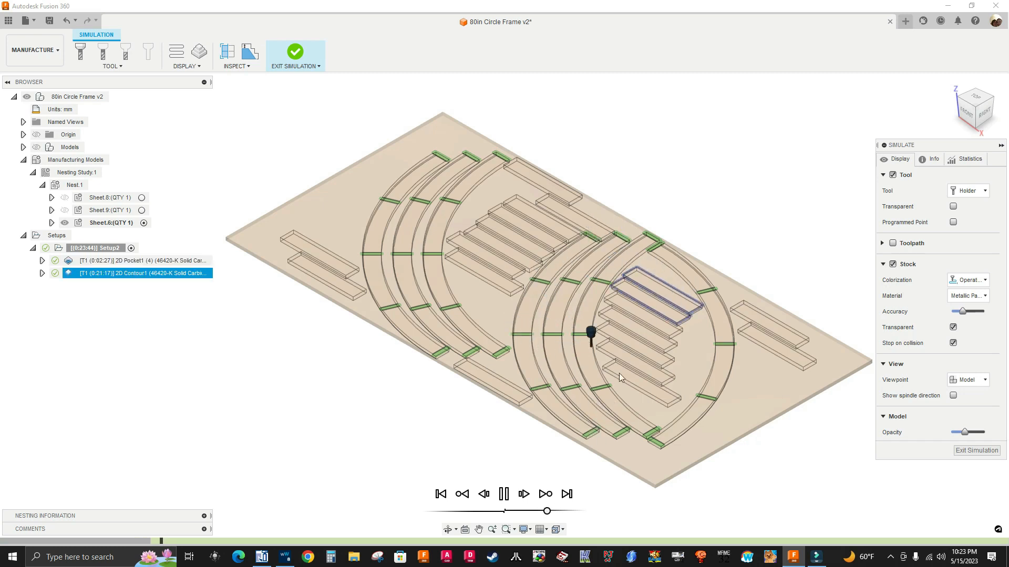
pyautogui.scroll(1, 610, 400)
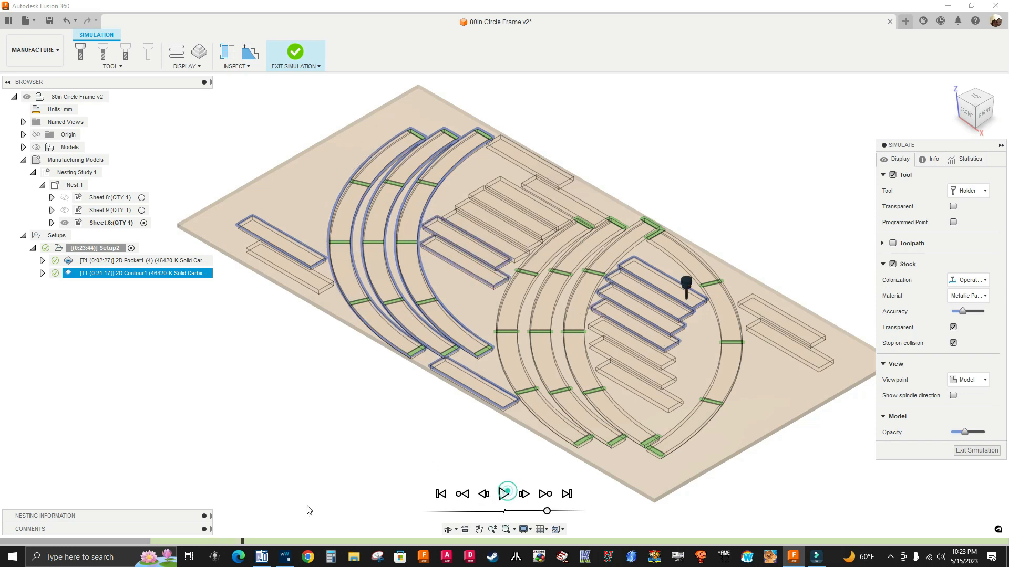
# Return the simulation to the start of the contour operation and replay it at a slower speed.
pyautogui.click(149, 541)
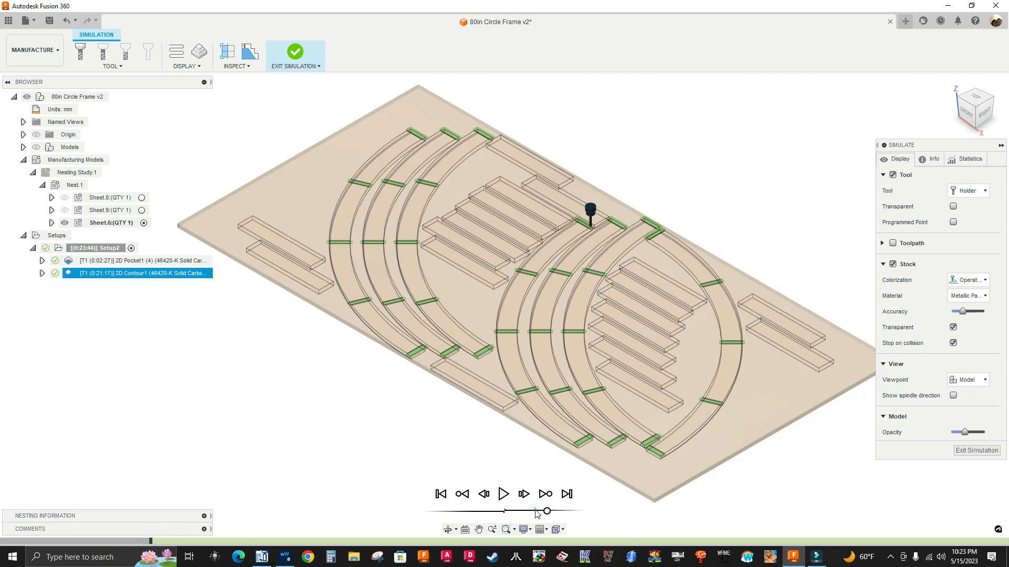
pyautogui.click(503, 494)
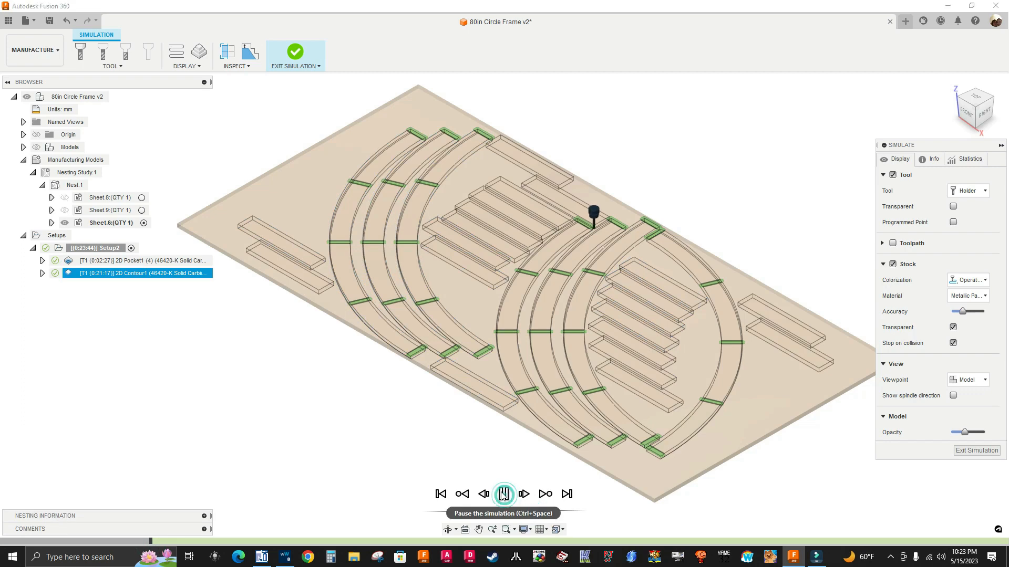
pyautogui.scroll(3, 618, 132)
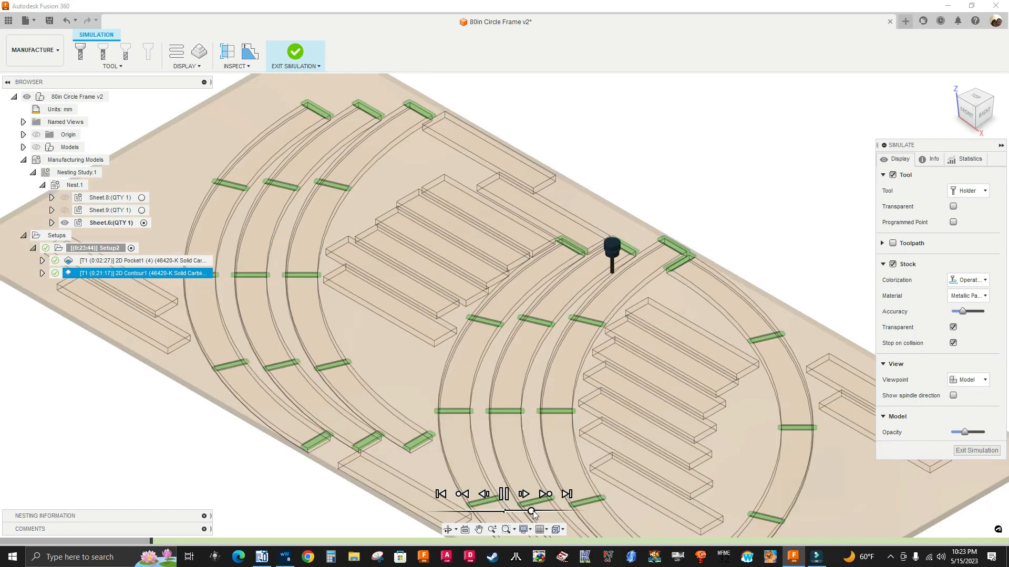
pyautogui.scroll(5, 657, 330)
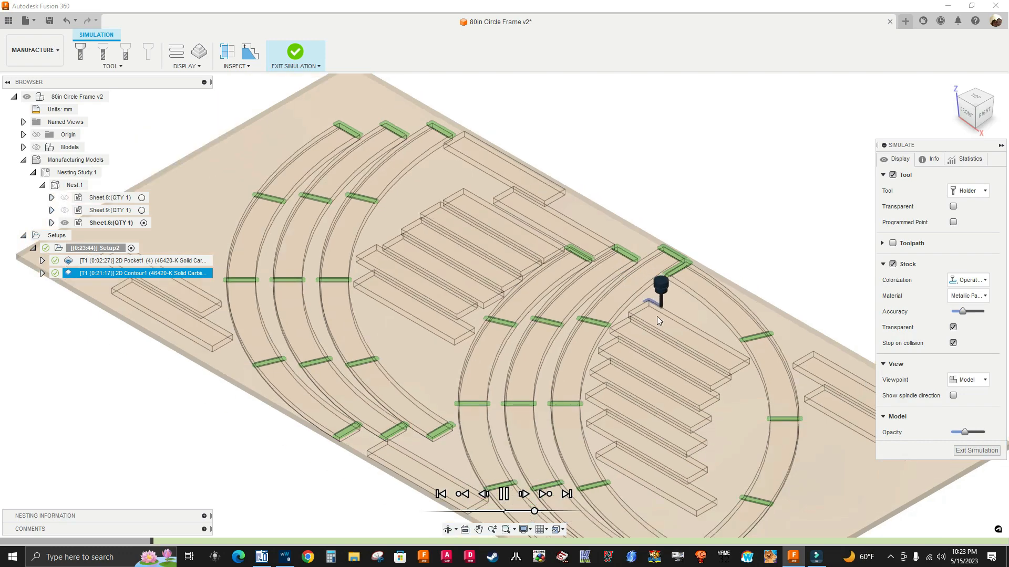
# Examine the first contour cut around a straight part up close, checking how the tool ramps down into the stock.
pyautogui.keyDown('shift'); pyautogui.moveTo(647, 328); pyautogui.dragTo(630, 271, button='middle'); pyautogui.keyUp('shift')
pyautogui.scroll(-1, 577, 329)
pyautogui.scroll(3, 578, 329)
pyautogui.keyDown('shift'); pyautogui.moveTo(573, 351); pyautogui.dragTo(460, 222, button='middle'); pyautogui.keyUp('shift')
pyautogui.scroll(3, 551, 329)
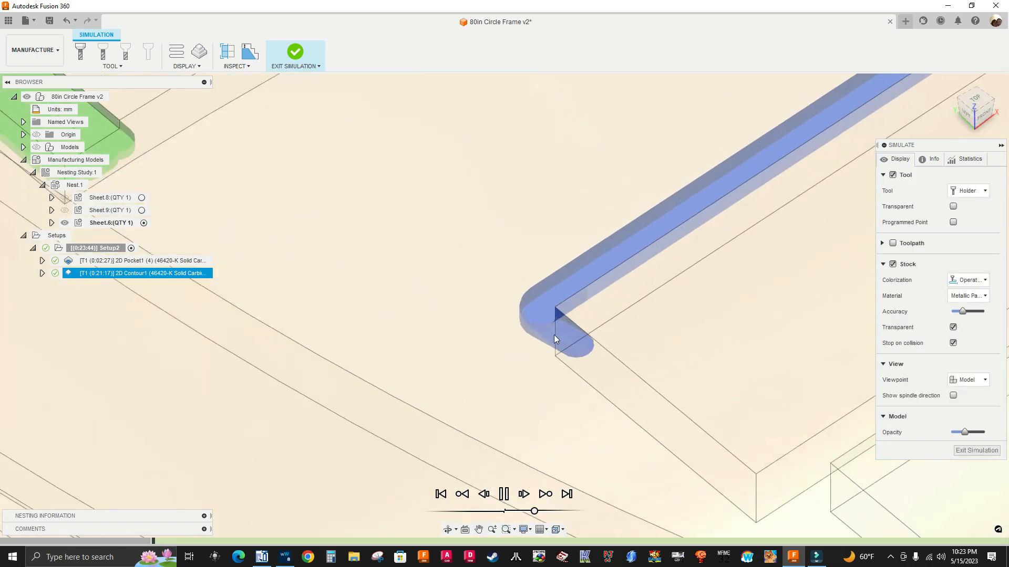
pyautogui.scroll(-5, 557, 335)
pyautogui.scroll(-5, 520, 339)
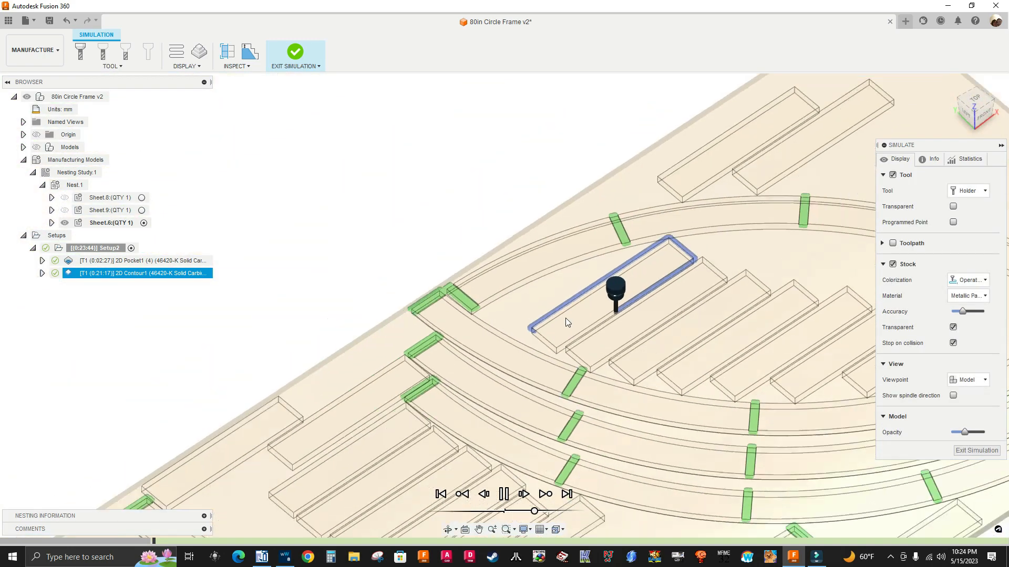
pyautogui.scroll(-2, 420, 386)
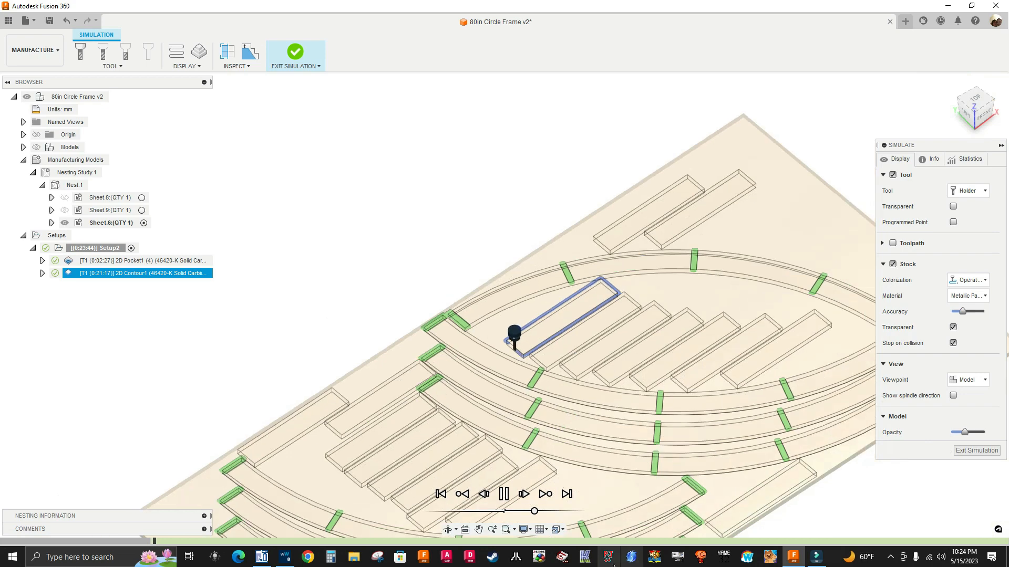
# Speed up the simulation and watch the contour cuts on the remaining nested parts.
pyautogui.moveTo(544, 513); pyautogui.dragTo(560, 513)
pyautogui.scroll(-2, 499, 449)
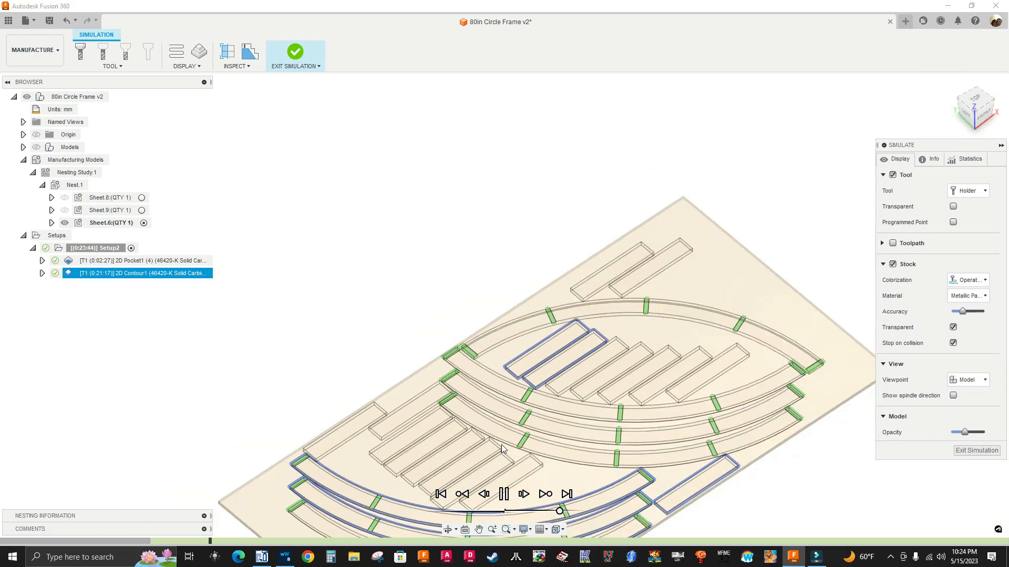
pyautogui.scroll(-3, 704, 224)
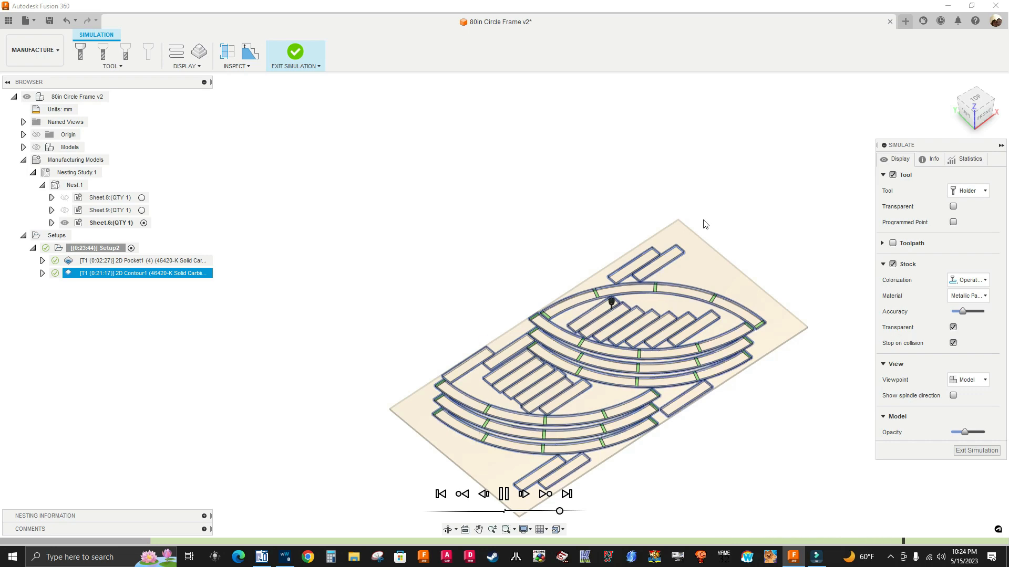
# Inspect the simulated cuts and the spacing between parts from the top view, and exit the simulation.
pyautogui.click(970, 105)
pyautogui.scroll(4, 475, 406)
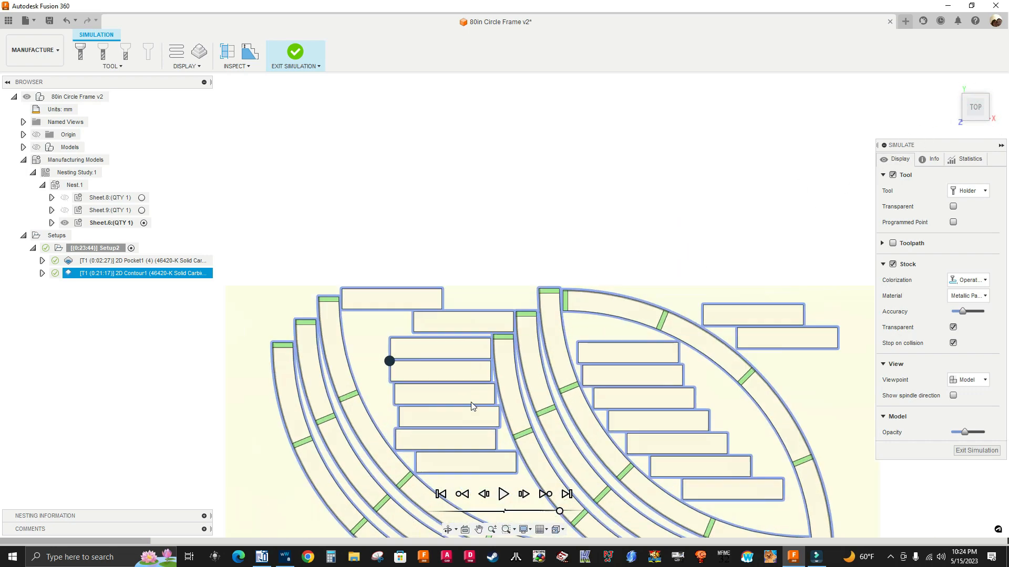
pyautogui.scroll(-3, 499, 221)
pyautogui.moveTo(497, 192); pyautogui.dragTo(473, 133, button='middle')
pyautogui.scroll(1, 470, 258)
pyautogui.scroll(-1, 509, 353)
pyautogui.scroll(5, 549, 210)
pyautogui.scroll(-3, 498, 241)
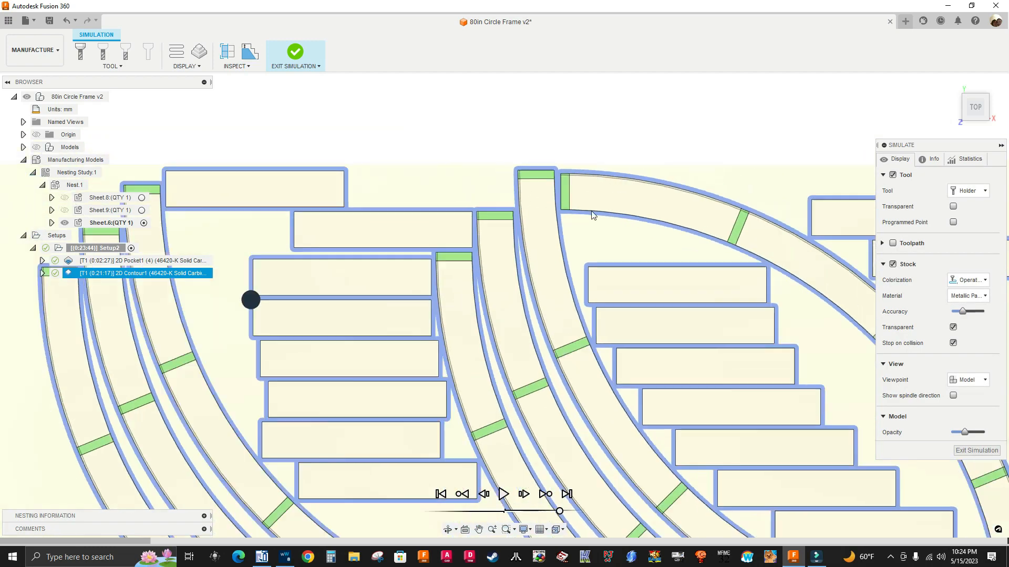
pyautogui.click(976, 451)
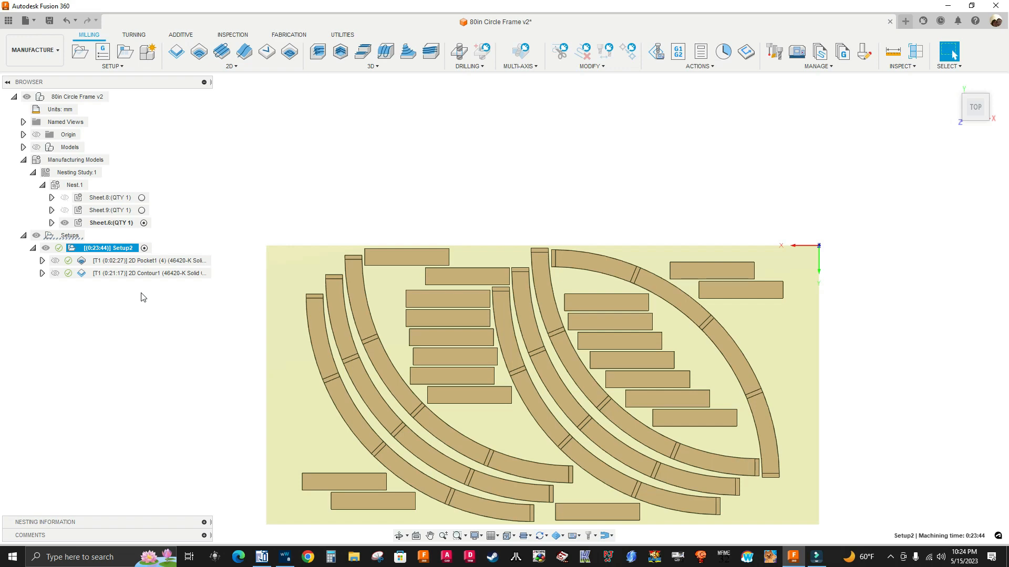
# Examine the underside and rounded outer edges of the curved frame parts, and return to the home view.
pyautogui.keyDown('shift'); pyautogui.moveTo(313, 203); pyautogui.dragTo(410, 150, button='middle'); pyautogui.keyUp('shift')
pyautogui.scroll(10, 630, 231)
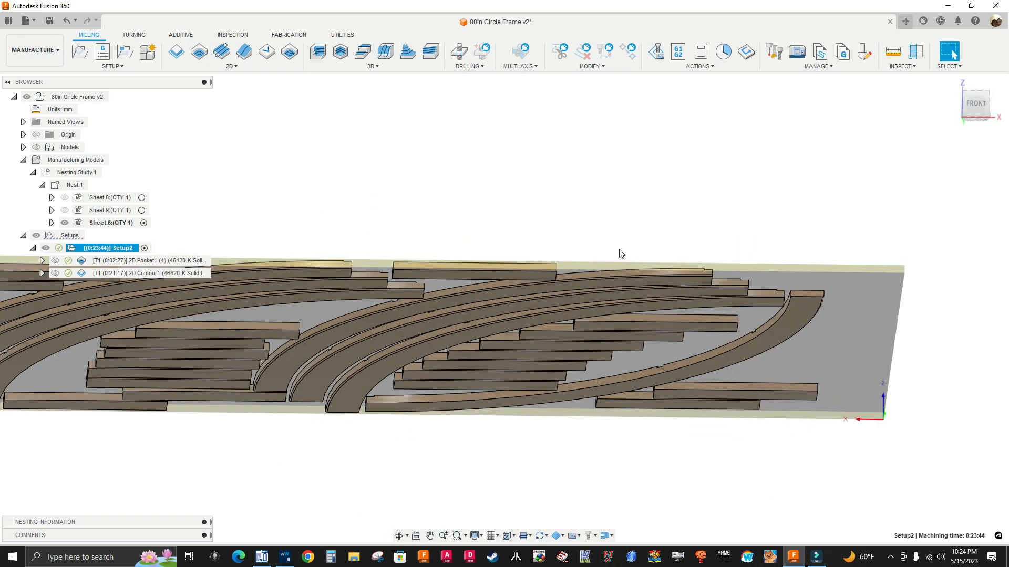
pyautogui.scroll(10, 631, 224)
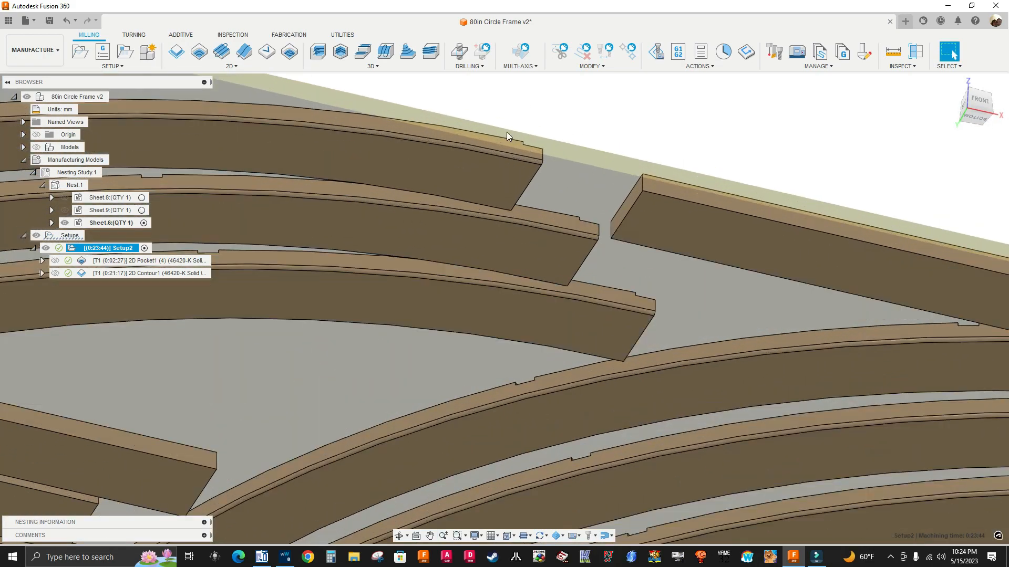
pyautogui.keyDown('shift'); pyautogui.moveTo(506, 132); pyautogui.dragTo(662, 181, button='middle'); pyautogui.keyUp('shift')
pyautogui.scroll(8, 483, 389)
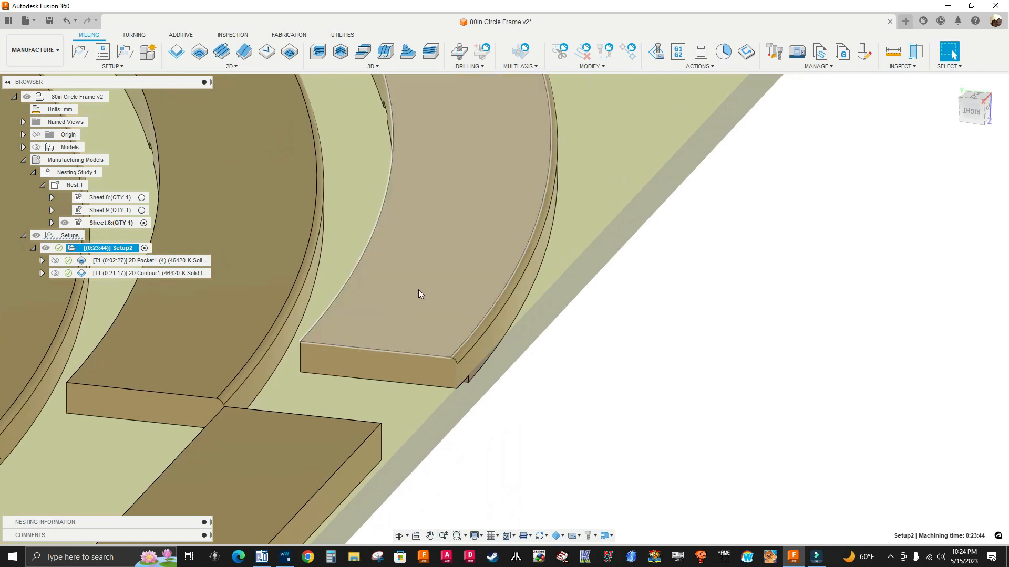
pyautogui.scroll(-6, 480, 386)
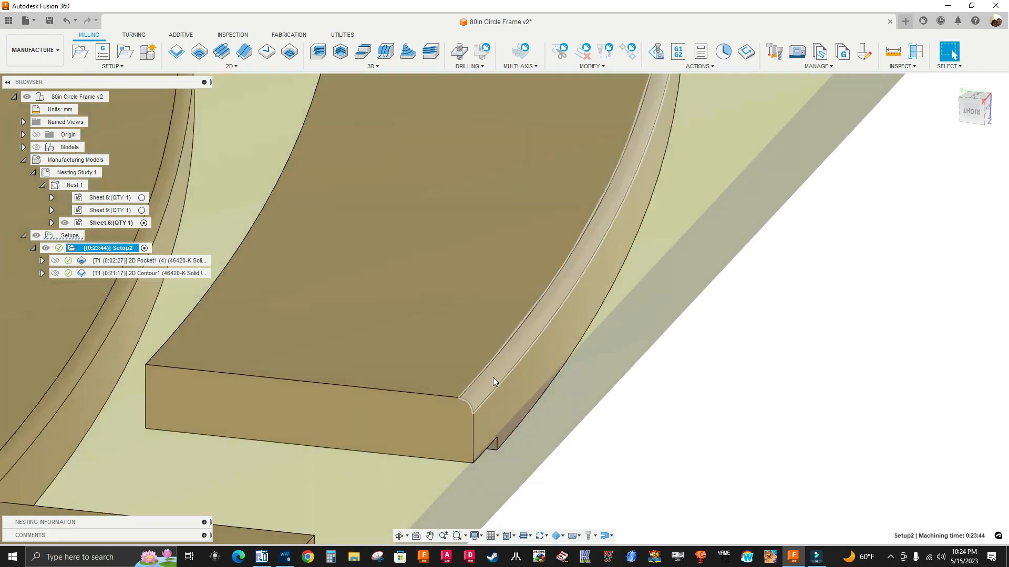
pyautogui.scroll(-3, 567, 363)
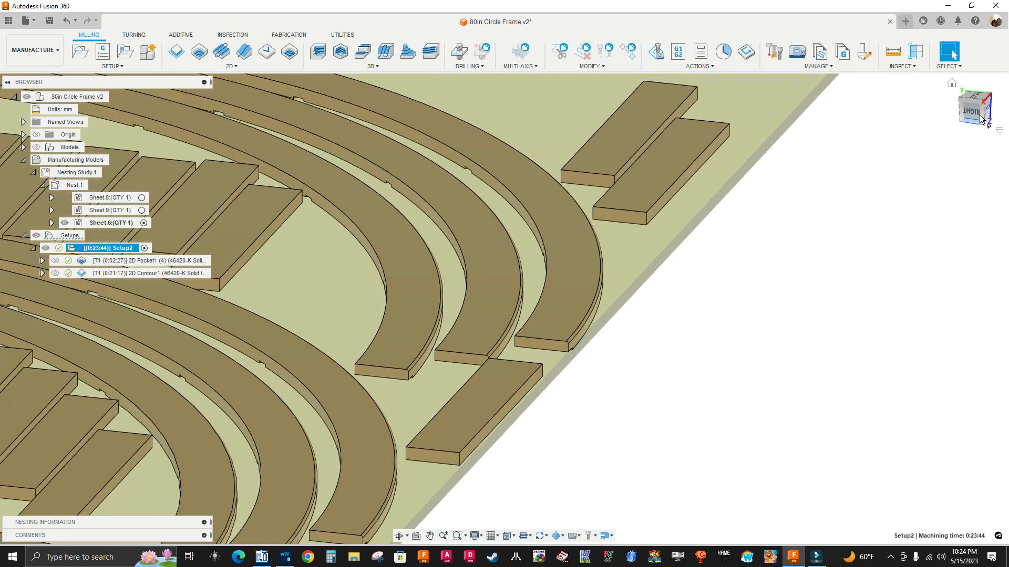
pyautogui.click(951, 83)
# Reopen the 2D Contour1 operation and review the Silhouette selection options in its geometry settings, leaving them as they are.
pyautogui.click(122, 275)
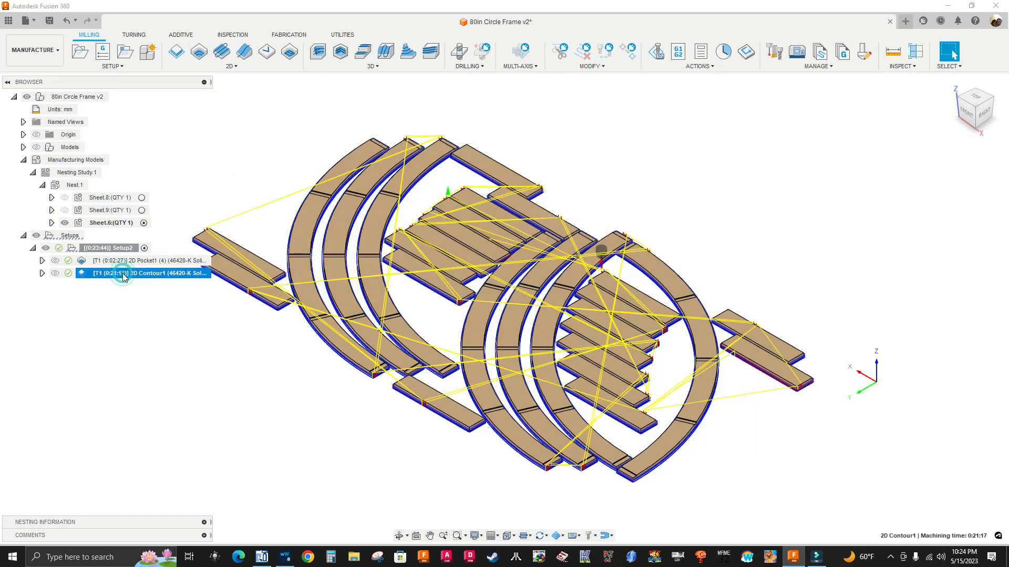
pyautogui.rightClick(123, 275)
pyautogui.click(187, 9)
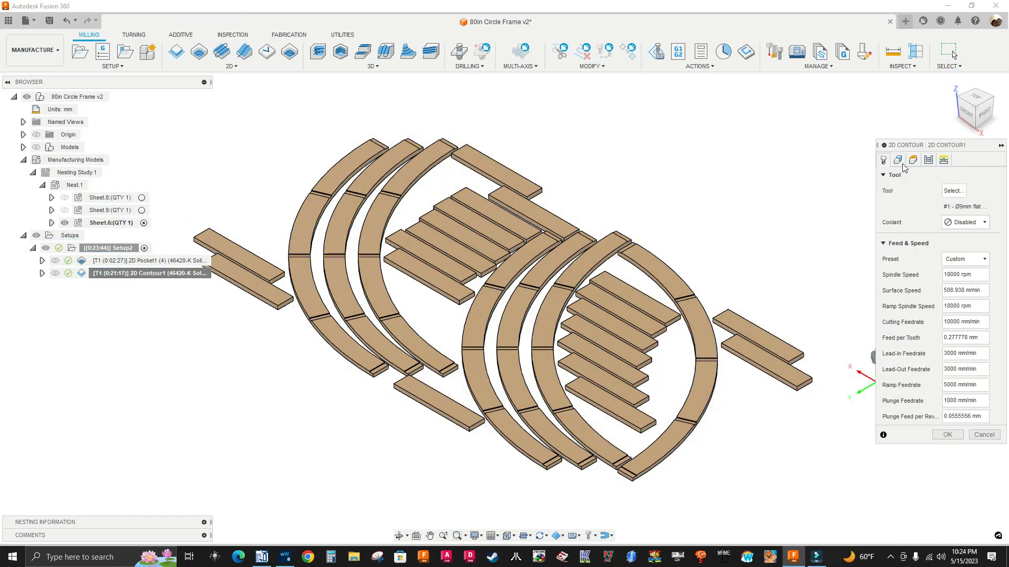
pyautogui.click(898, 160)
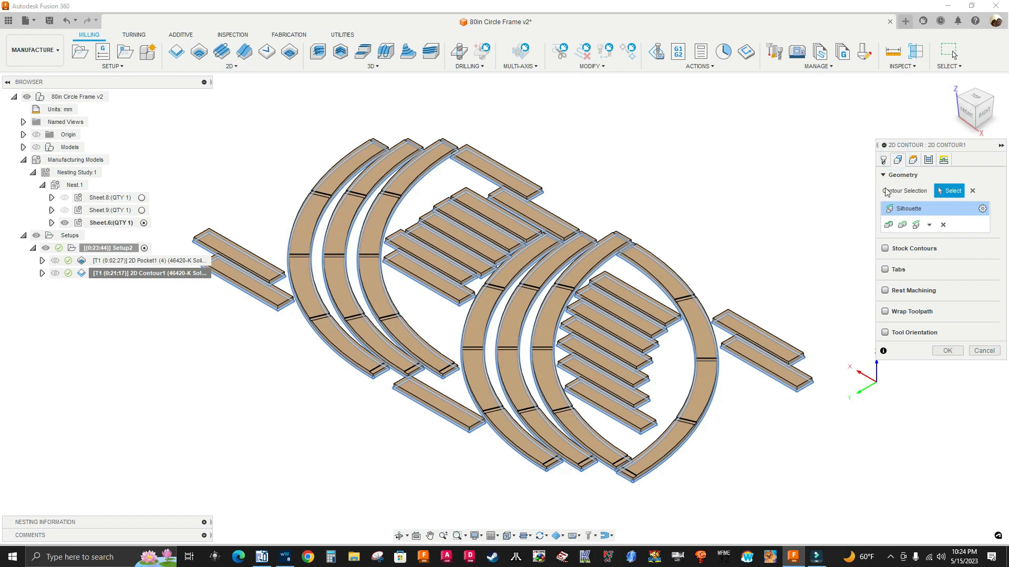
pyautogui.click(982, 209)
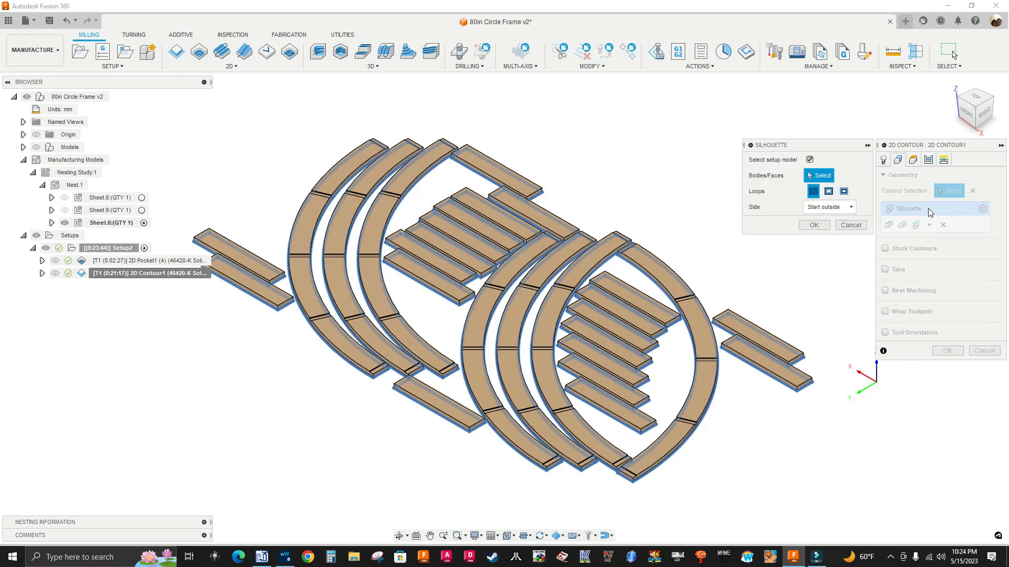
pyautogui.click(849, 226)
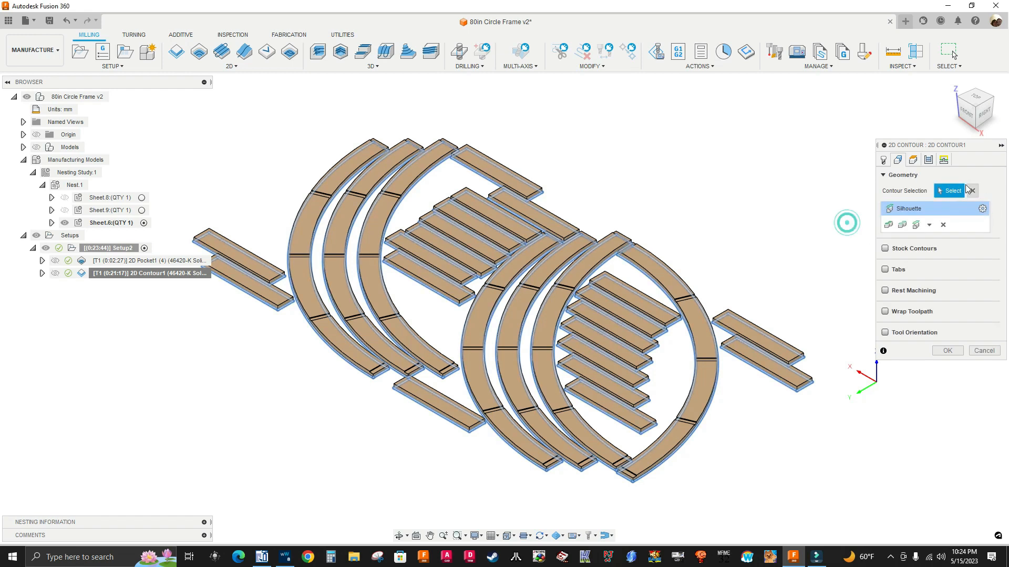
pyautogui.click(929, 226)
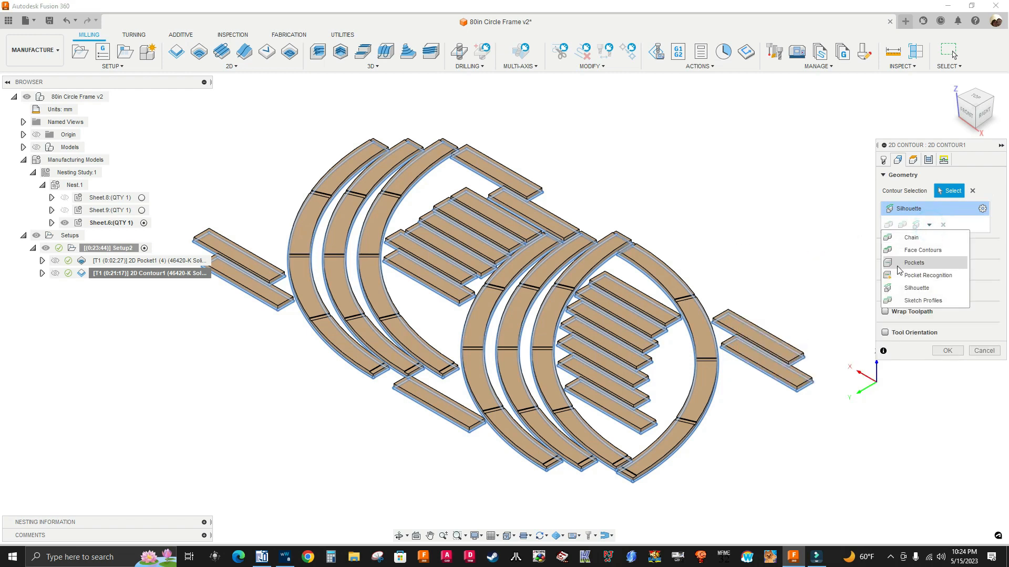
pyautogui.click(904, 250)
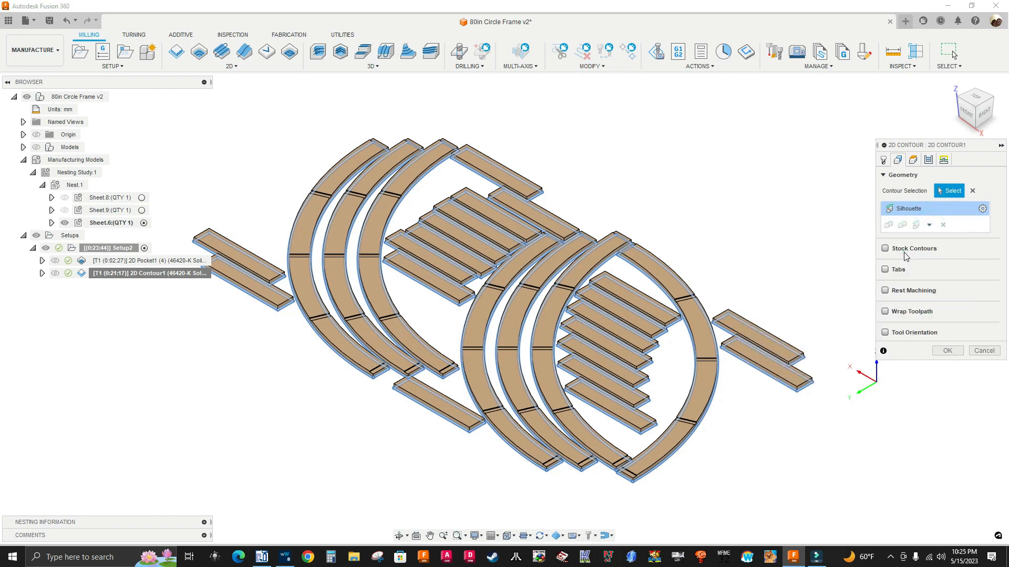
pyautogui.click(826, 227)
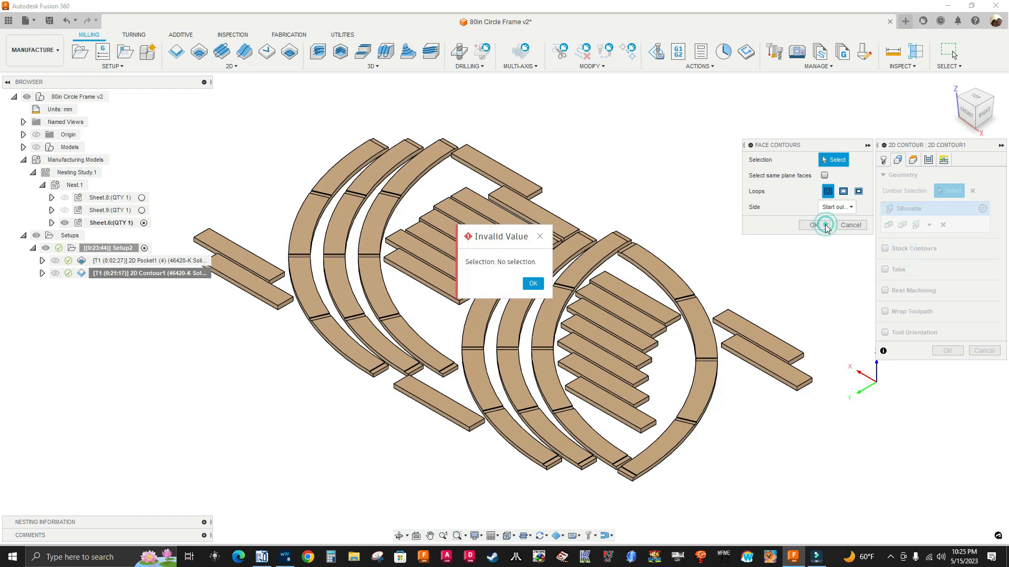
pyautogui.click(532, 283)
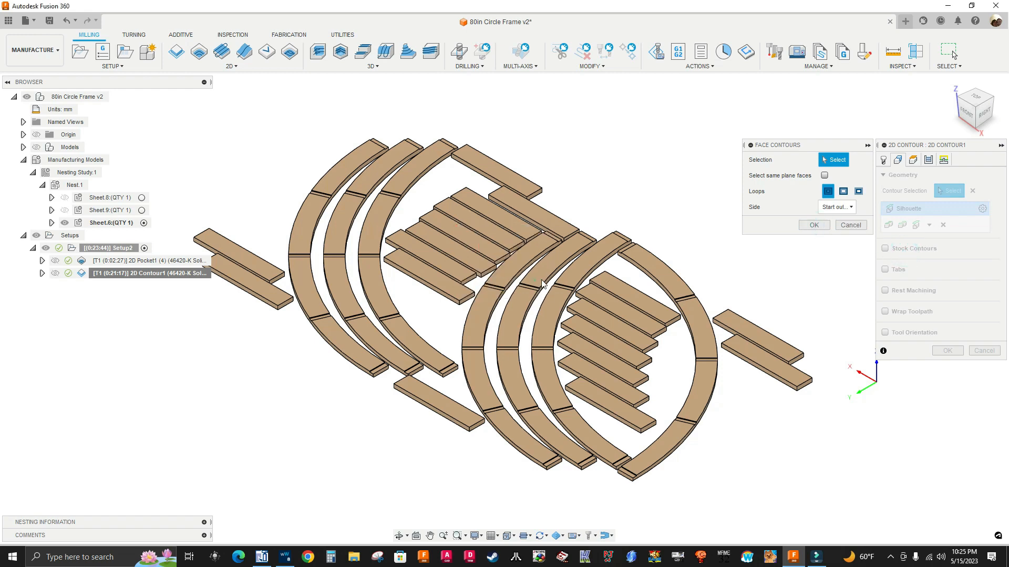
pyautogui.click(846, 226)
# Clear the Silhouette from the 2D contour's geometry and start a Face Contours selection.
pyautogui.click(972, 191)
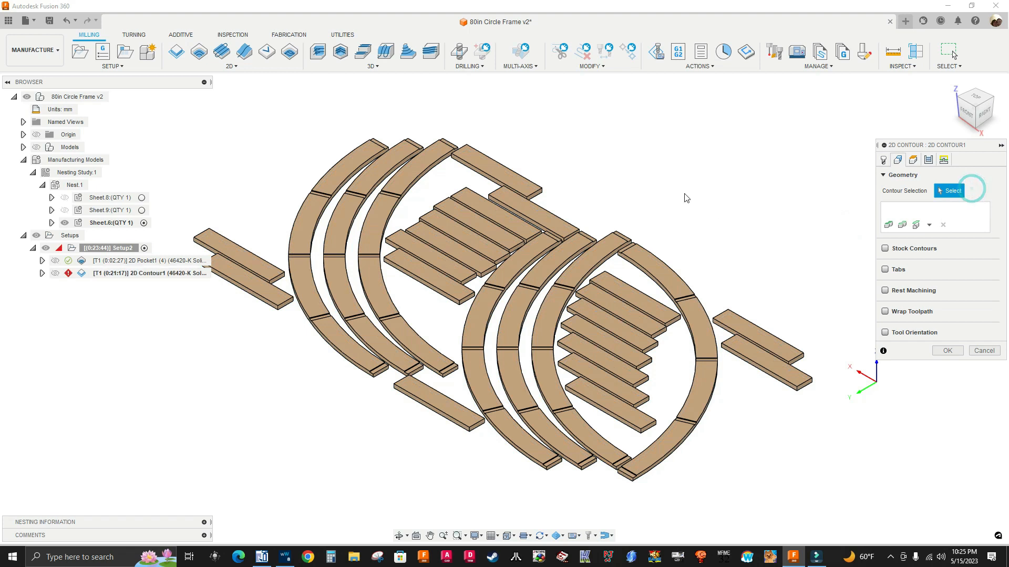
pyautogui.click(930, 226)
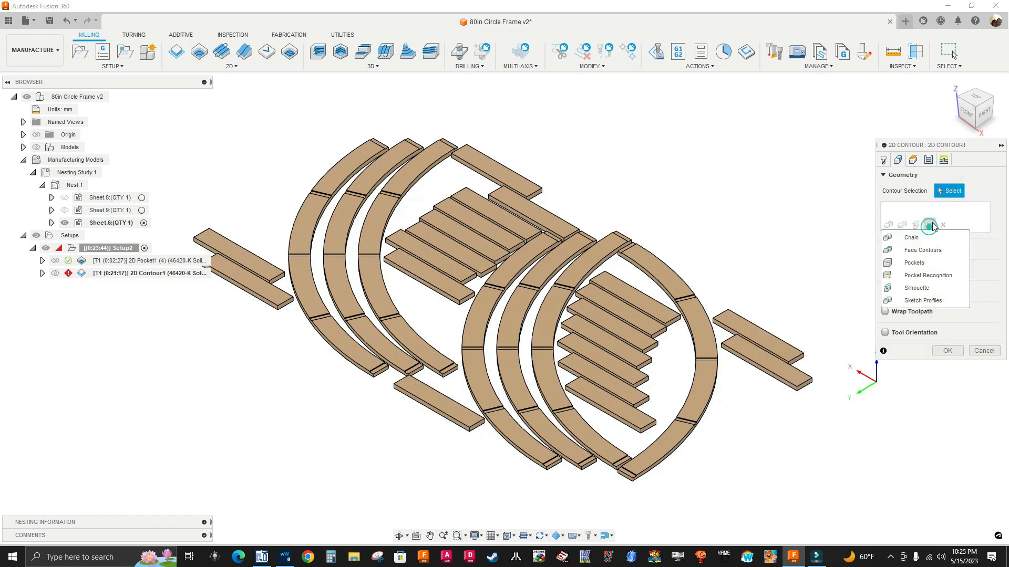
pyautogui.click(913, 251)
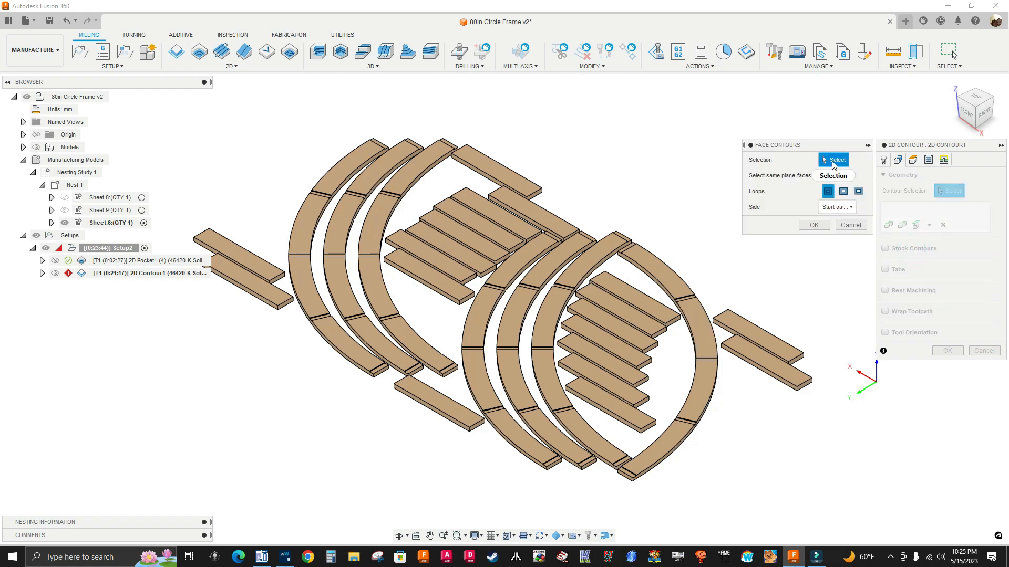
# Pick the bottom face of a straight nested part and enable Select same plane faces for the contour.
pyautogui.scroll(-2, 633, 282)
pyautogui.keyDown('shift'); pyautogui.moveTo(735, 420); pyautogui.dragTo(682, 348, button='middle'); pyautogui.keyUp('shift')
pyautogui.scroll(5, 657, 264)
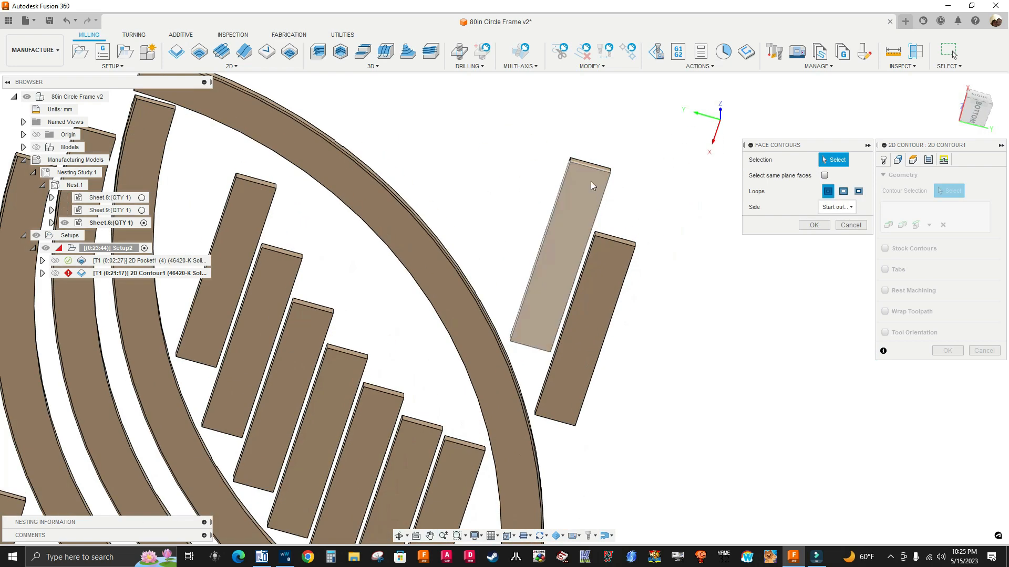
pyautogui.click(590, 183)
pyautogui.scroll(-1, 688, 205)
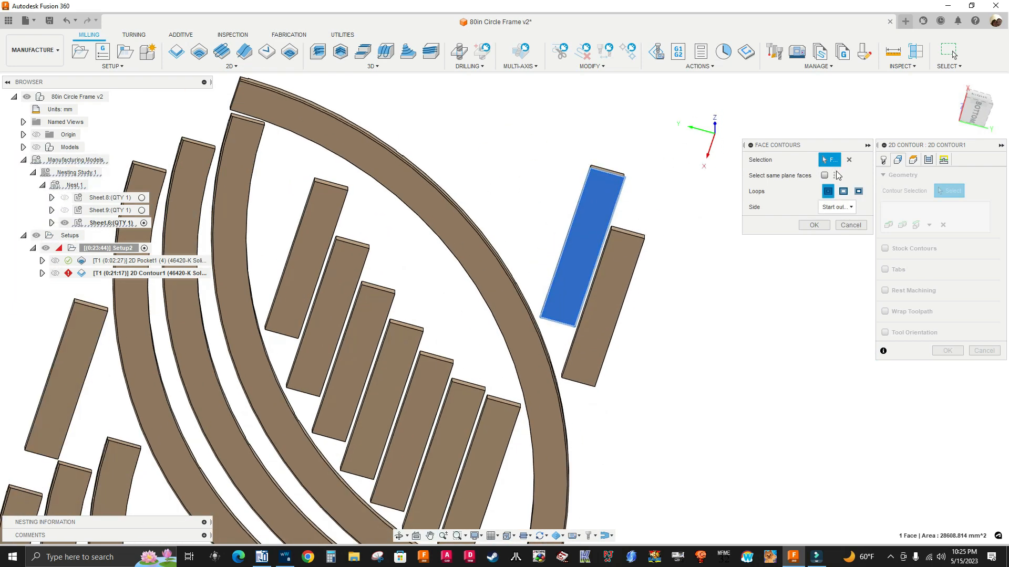
pyautogui.moveTo(824, 183)
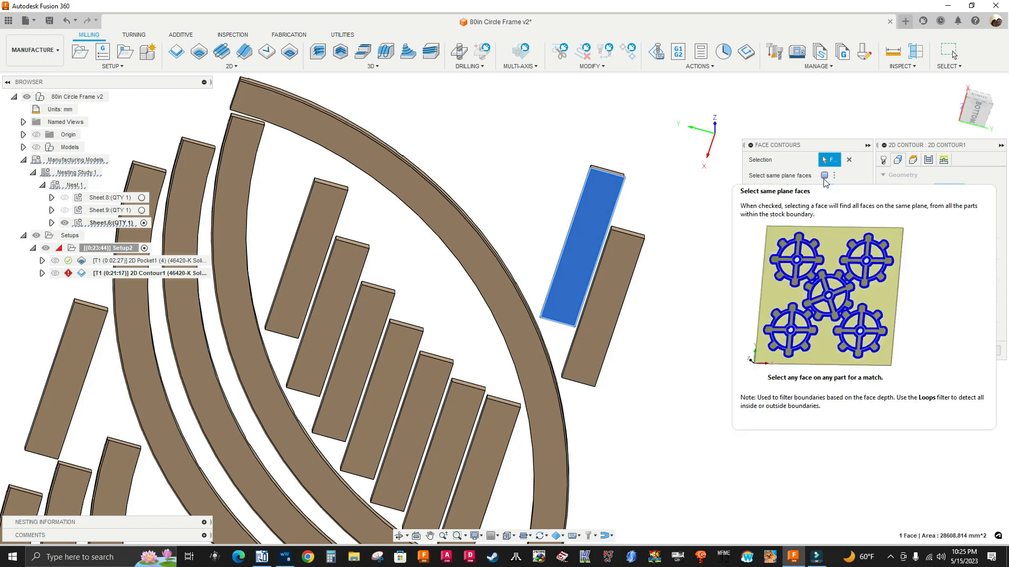
pyautogui.click(824, 176)
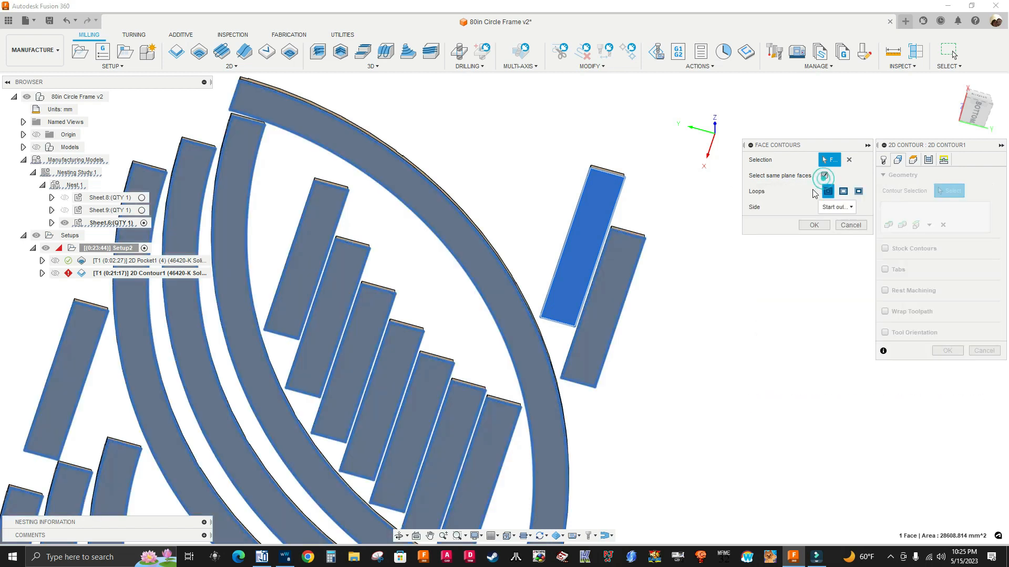
# Examine the selected bottom faces against the rounded outer edges of the curved frame parts from several angles.
pyautogui.scroll(-5, 630, 226)
pyautogui.scroll(6, 483, 149)
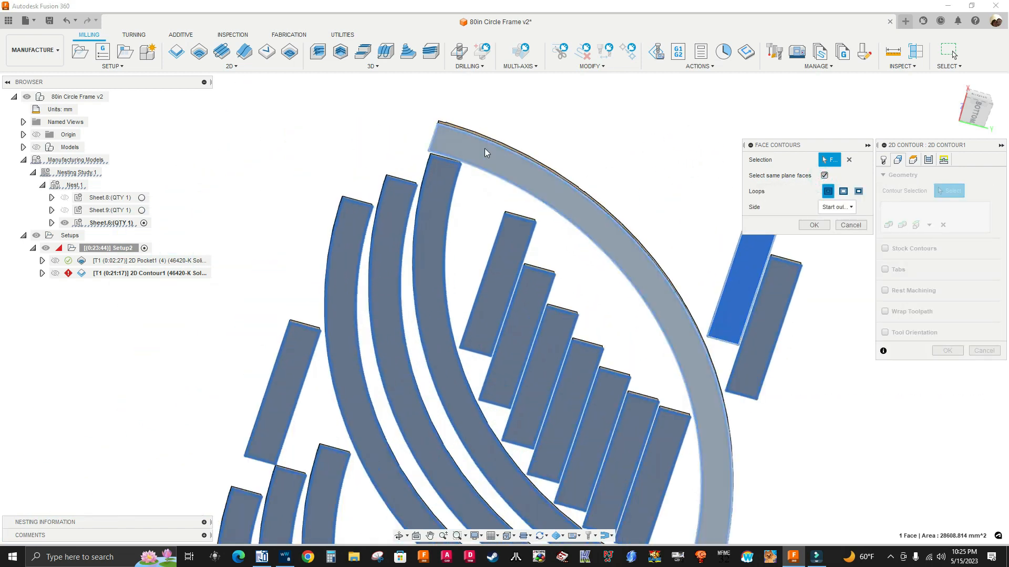
pyautogui.scroll(6, 476, 128)
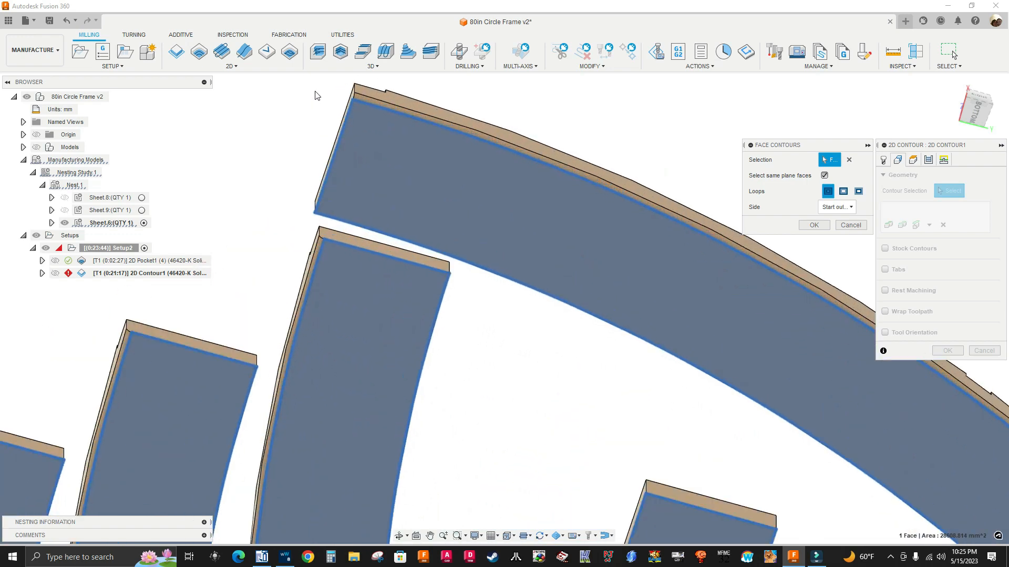
pyautogui.keyDown('shift'); pyautogui.moveTo(324, 131); pyautogui.dragTo(361, 137, button='middle'); pyautogui.keyUp('shift')
pyautogui.scroll(3, 377, 106)
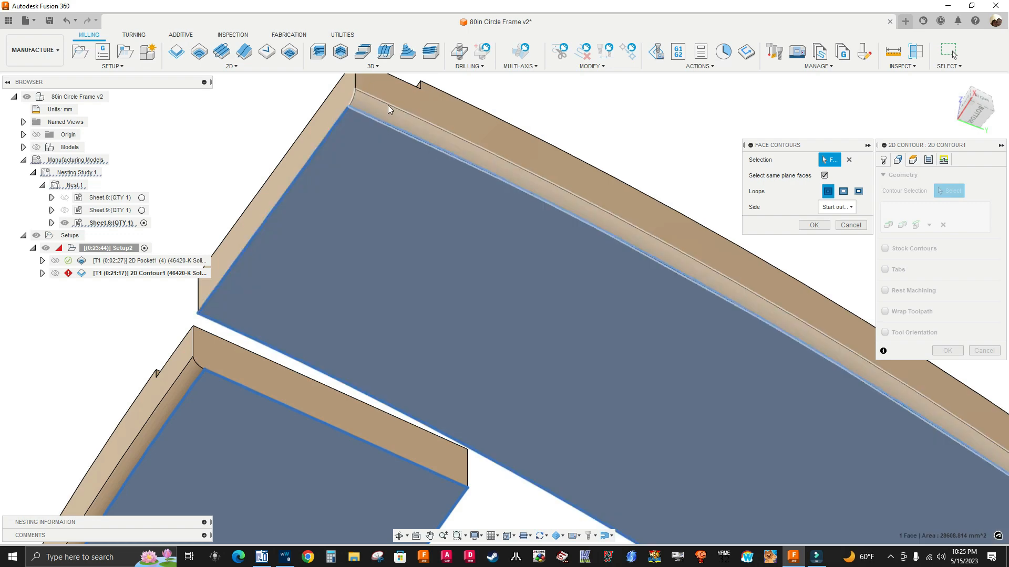
pyautogui.moveTo(388, 105)
pyautogui.keyDown('shift'); pyautogui.mouseDown(button='middle')
pyautogui.moveTo(387, 142)
pyautogui.moveTo(371, 106)
pyautogui.mouseUp(button='middle'); pyautogui.keyUp('shift')
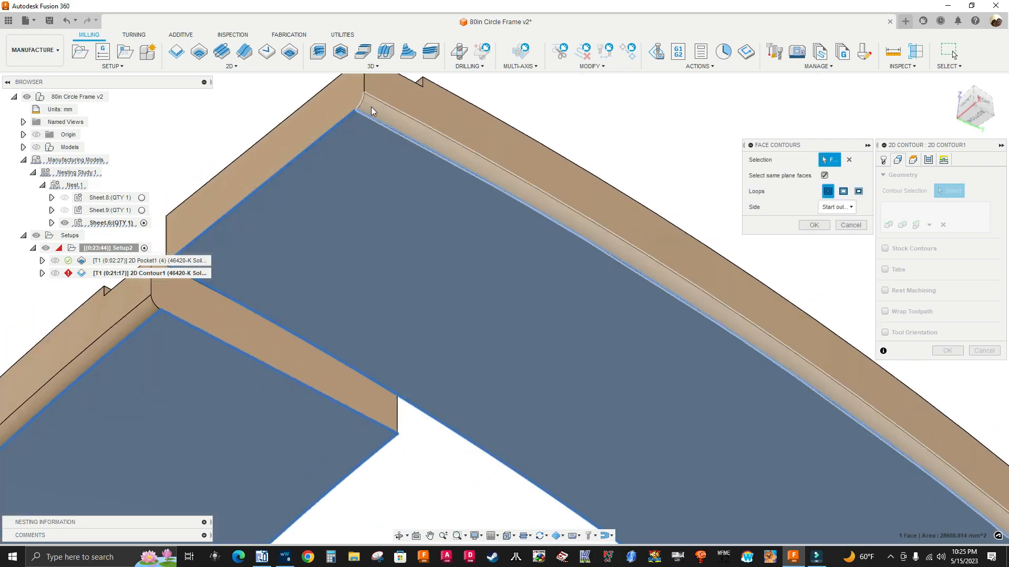
pyautogui.scroll(-2, 412, 118)
pyautogui.scroll(4, 401, 116)
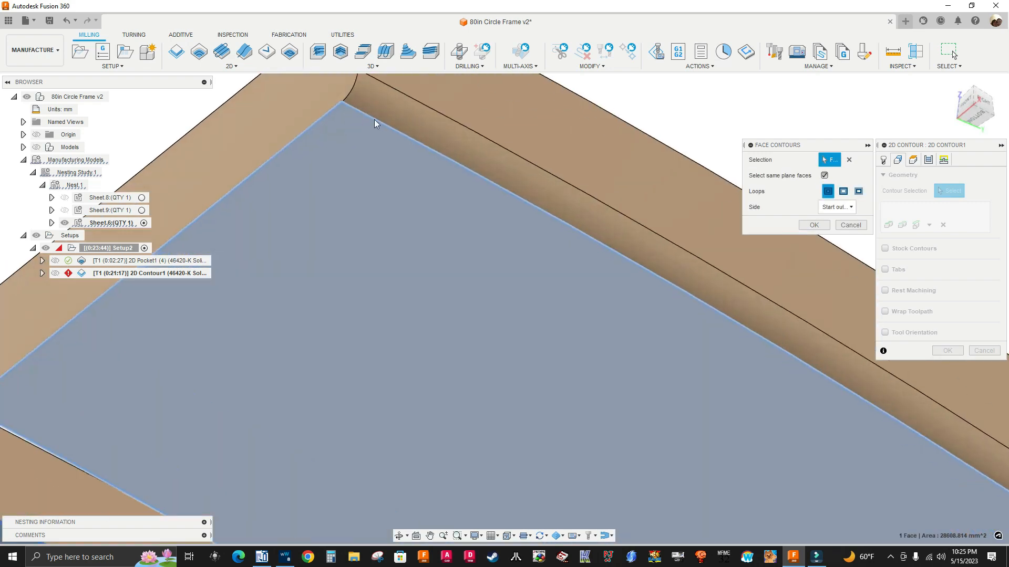
pyautogui.scroll(-1, 381, 118)
pyautogui.scroll(-6, 382, 118)
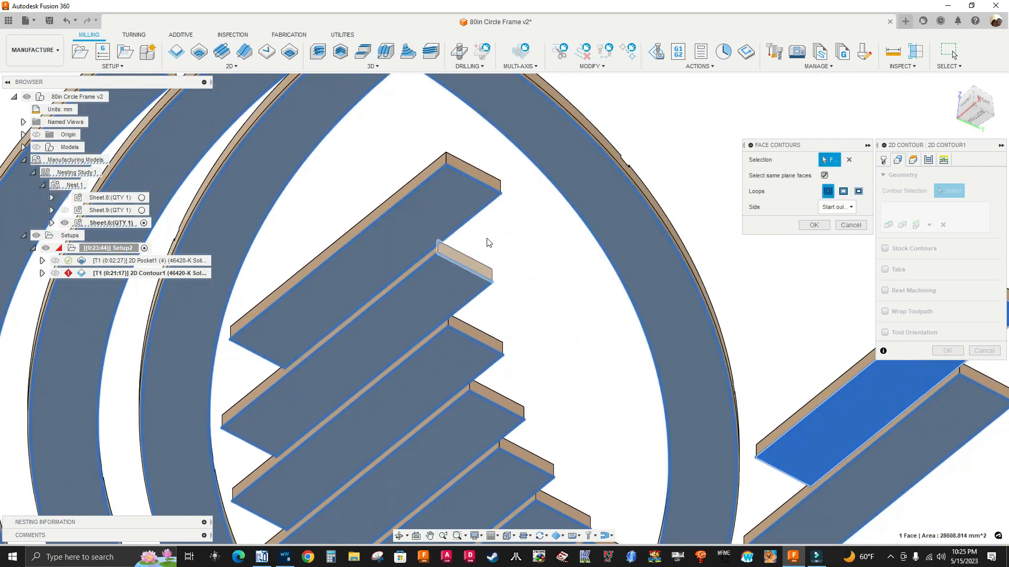
pyautogui.keyDown('shift'); pyautogui.moveTo(487, 242); pyautogui.dragTo(488, 333, button='middle'); pyautogui.keyUp('shift')
pyautogui.scroll(6, 489, 329)
pyautogui.scroll(-1, 582, 298)
pyautogui.scroll(-2, 582, 298)
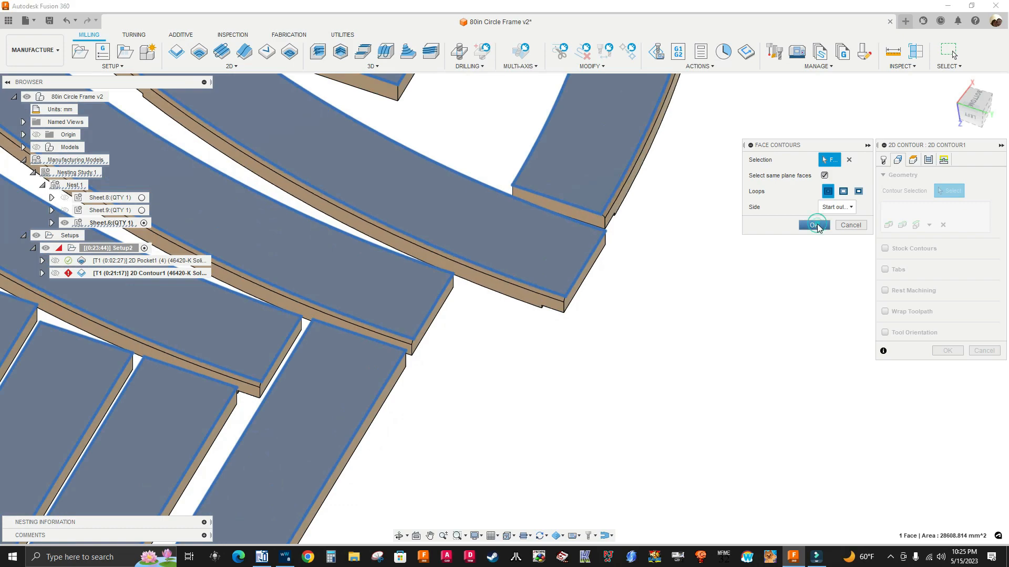
# Accept the face contours and regenerate 2D Contour1, checking its toolpath around the part ends before returning to the home view.
pyautogui.click(815, 226)
pyautogui.click(947, 352)
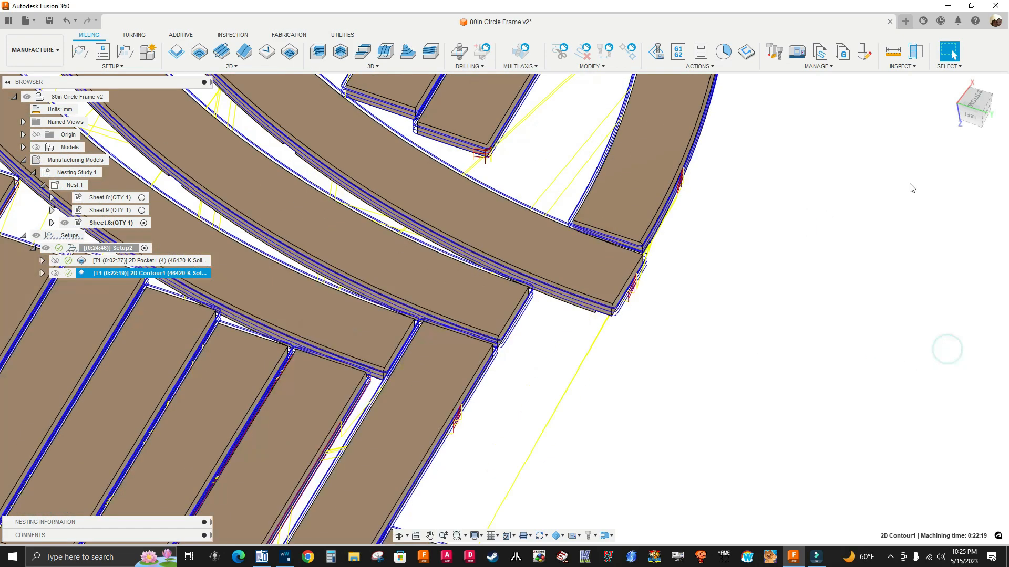
pyautogui.scroll(3, 642, 287)
pyautogui.keyDown('shift'); pyautogui.moveTo(664, 349); pyautogui.dragTo(517, 518, button='middle'); pyautogui.keyUp('shift')
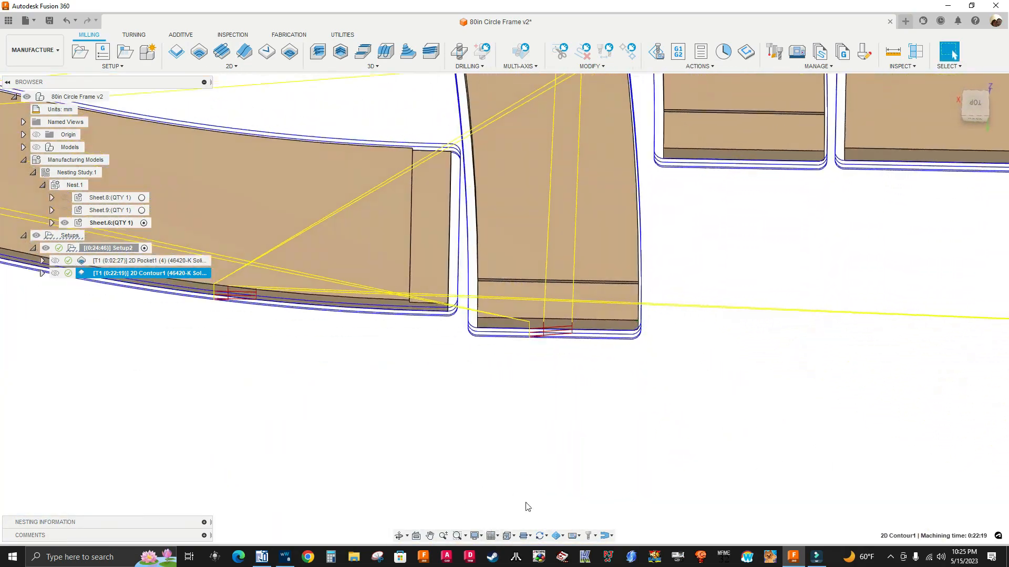
pyautogui.scroll(-3, 625, 402)
pyautogui.click(951, 83)
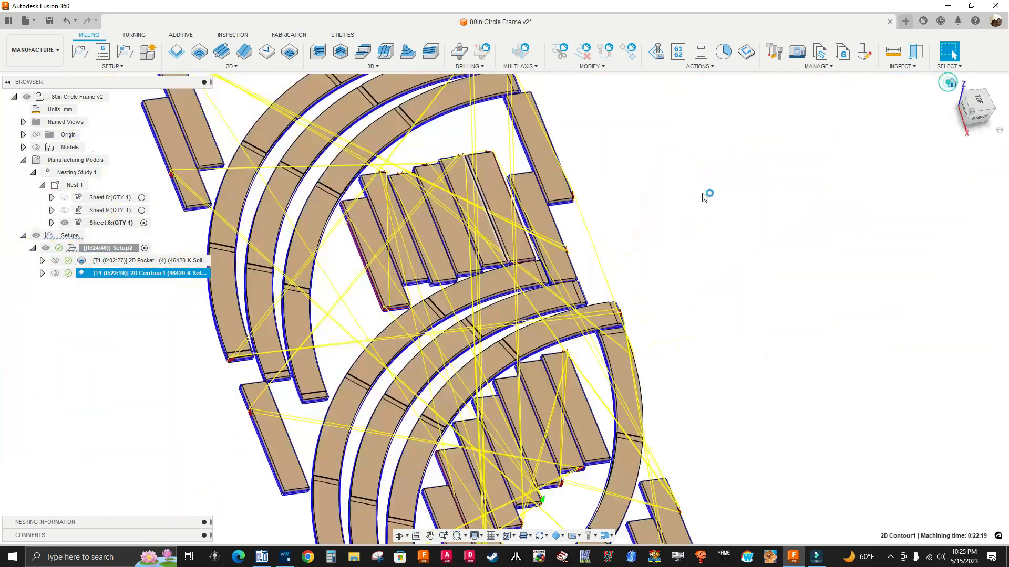
# Simulate the regenerated 2D Contour1 operation and play the cuts through on the sheet.
pyautogui.rightClick(129, 275)
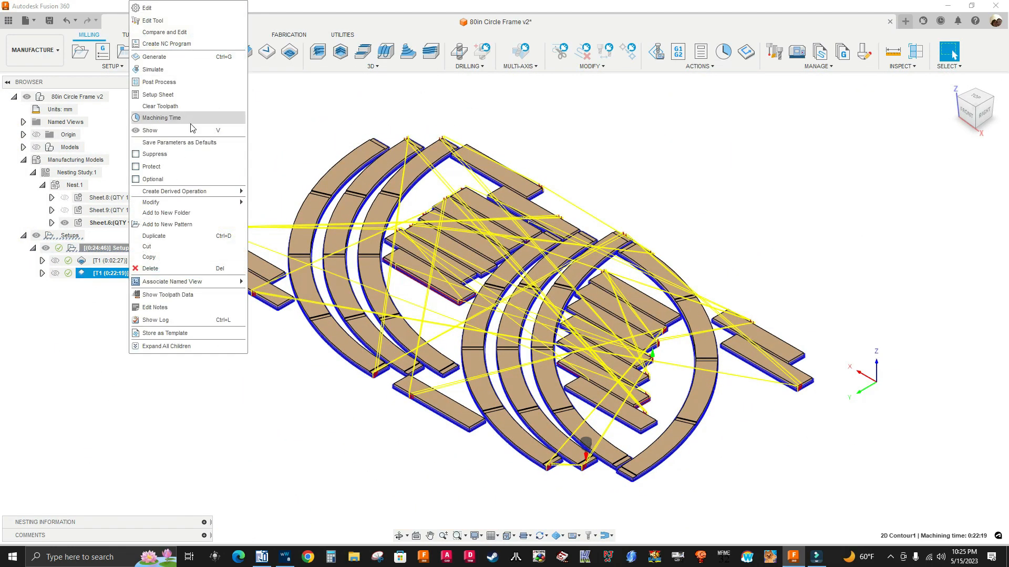
pyautogui.click(161, 70)
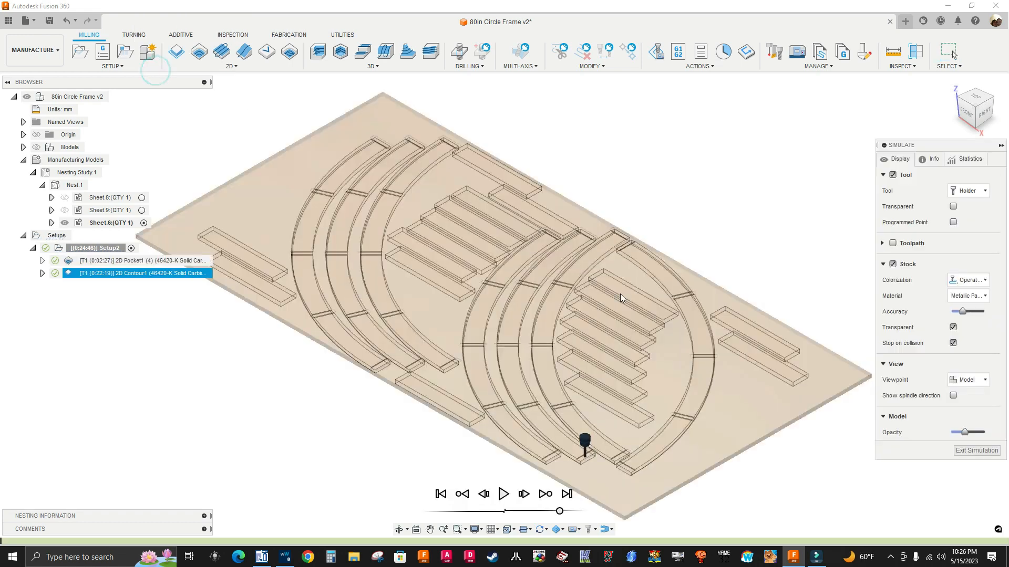
pyautogui.click(503, 494)
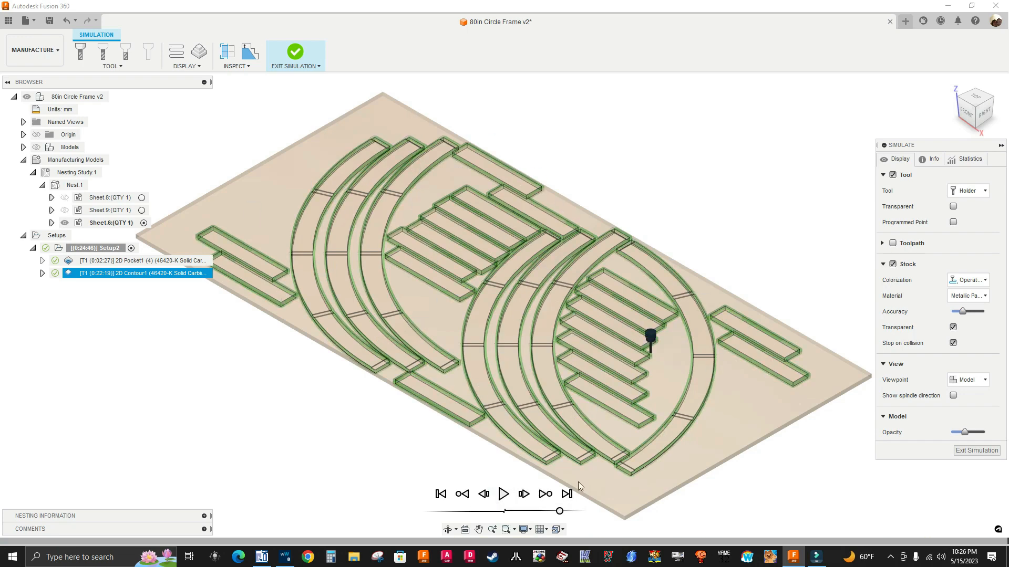
# Inspect the simulated cut along the outermost curved part's edge from the top view.
pyautogui.scroll(6, 626, 482)
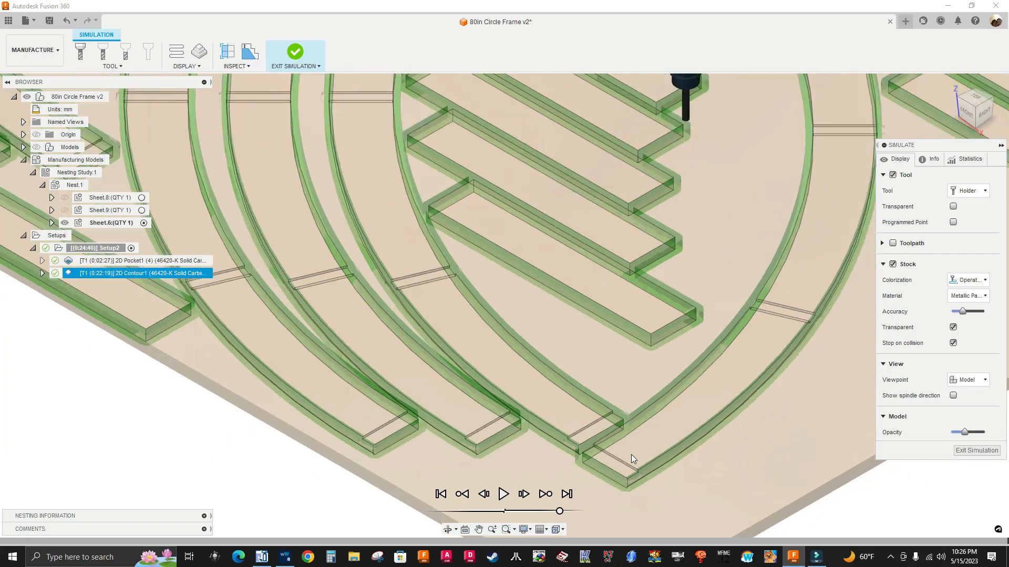
pyautogui.keyDown('shift'); pyautogui.moveTo(632, 455); pyautogui.dragTo(670, 504, button='middle'); pyautogui.keyUp('shift')
pyautogui.click(975, 98)
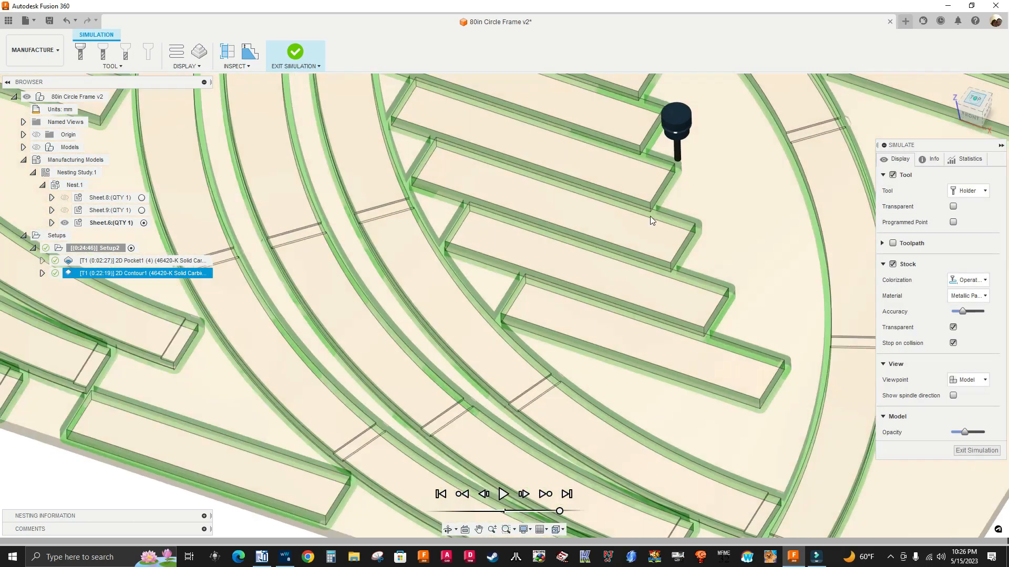
pyautogui.scroll(5, 611, 410)
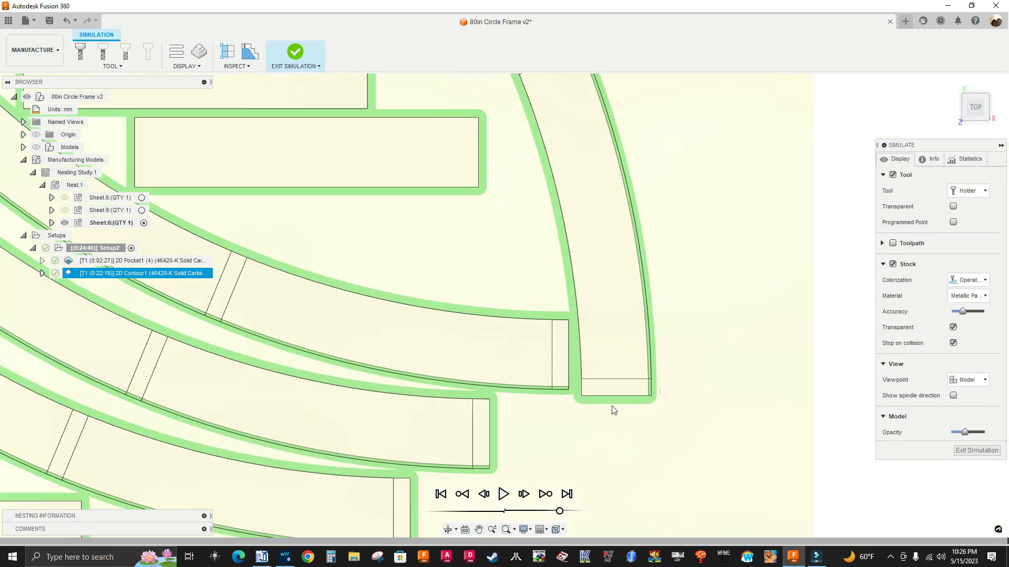
pyautogui.scroll(4, 628, 406)
pyautogui.keyDown('shift'); pyautogui.moveTo(688, 403); pyautogui.dragTo(589, 419, button='middle'); pyautogui.keyUp('shift')
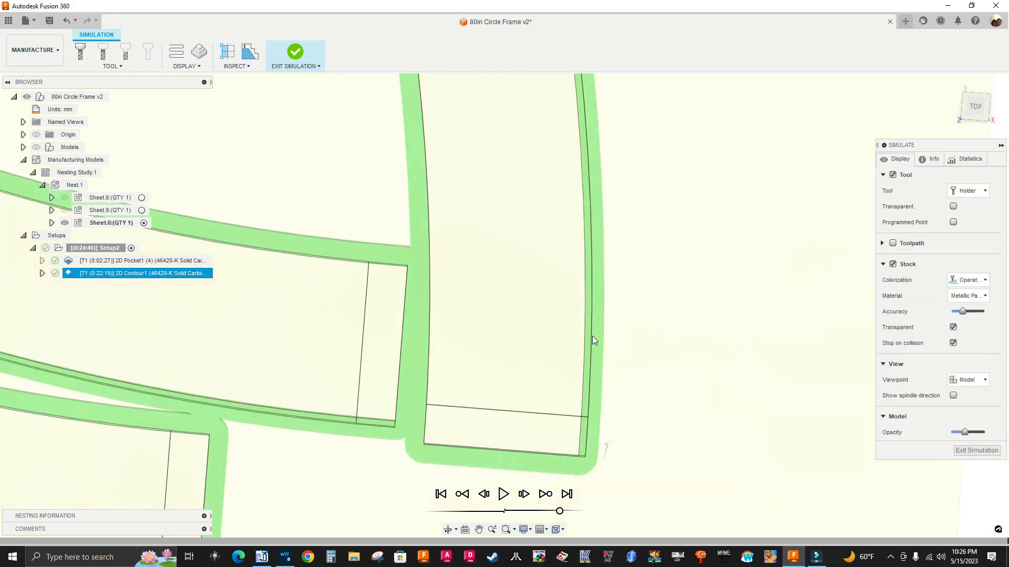
# Examine the simulated cut around the end corner of the outermost curved part from an angled view.
pyautogui.scroll(-2, 588, 315)
pyautogui.keyDown('shift'); pyautogui.moveTo(581, 329); pyautogui.dragTo(328, 310, button='middle'); pyautogui.keyUp('shift')
pyautogui.scroll(-3, 328, 310)
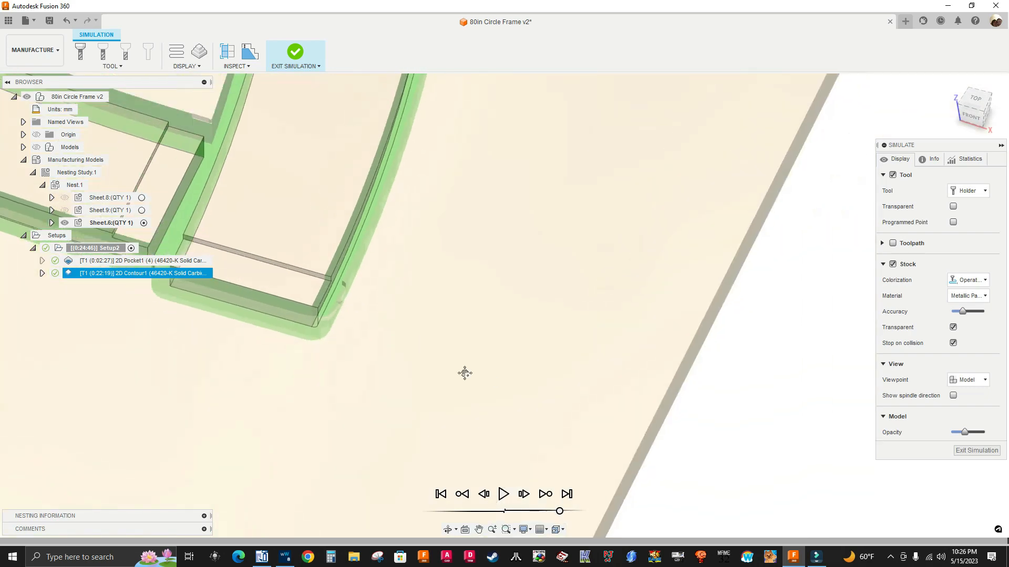
pyautogui.moveTo(464, 374); pyautogui.dragTo(611, 481, button='middle')
pyautogui.scroll(-2, 405, 268)
pyautogui.scroll(-1, 443, 277)
pyautogui.scroll(6, 424, 288)
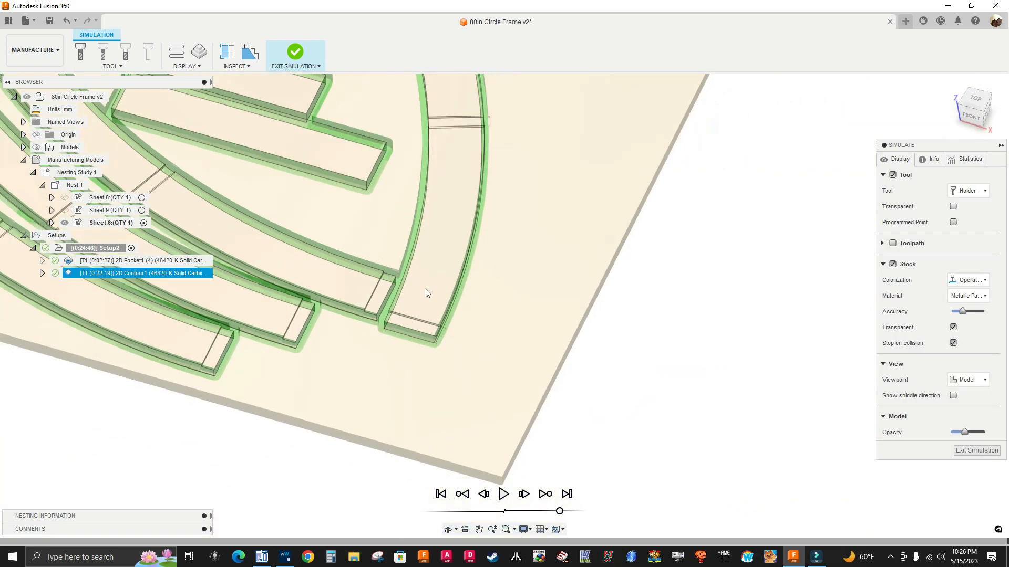
pyautogui.scroll(-3, 454, 351)
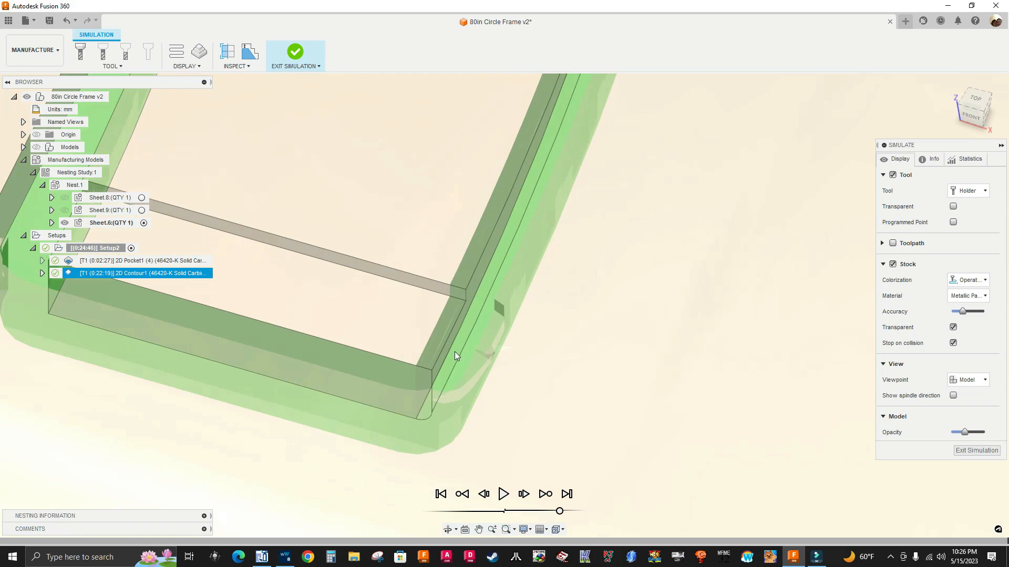
pyautogui.scroll(-1, 507, 351)
pyautogui.scroll(-3, 507, 351)
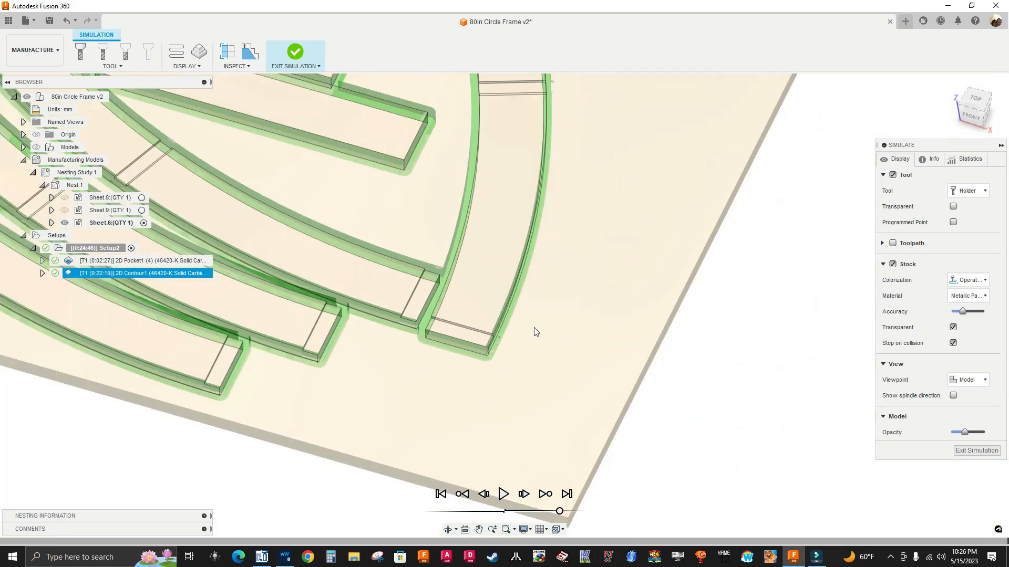
# Examine the contour cuts from beneath the sheet, focusing on the end of the outermost curved part.
pyautogui.keyDown('shift'); pyautogui.moveTo(685, 429); pyautogui.dragTo(523, 217, button='middle'); pyautogui.keyUp('shift')
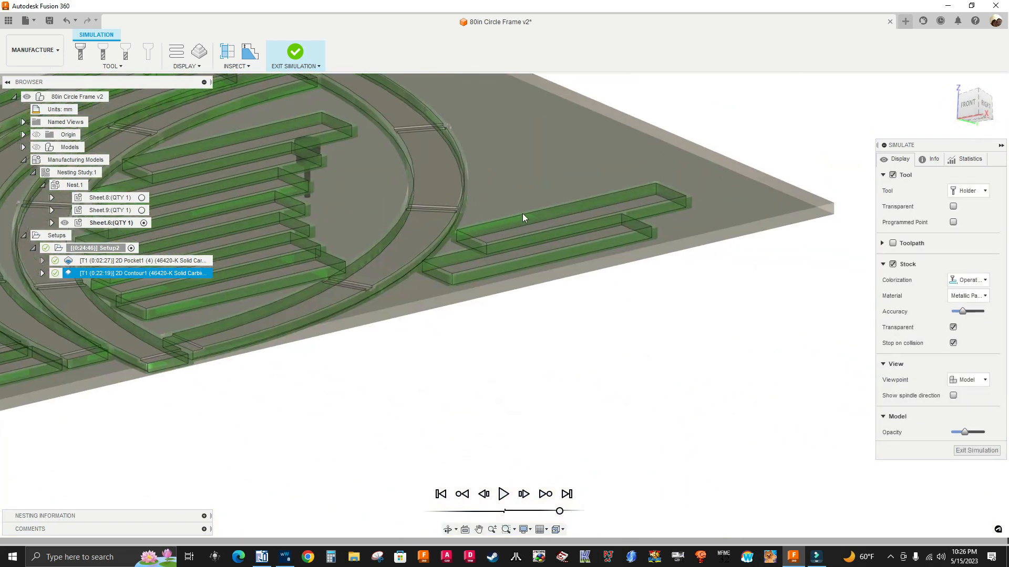
pyautogui.moveTo(656, 131); pyautogui.dragTo(668, 323, button='middle')
pyautogui.keyDown('shift'); pyautogui.moveTo(547, 248); pyautogui.dragTo(568, 368, button='middle'); pyautogui.keyUp('shift')
pyautogui.scroll(2, 416, 217)
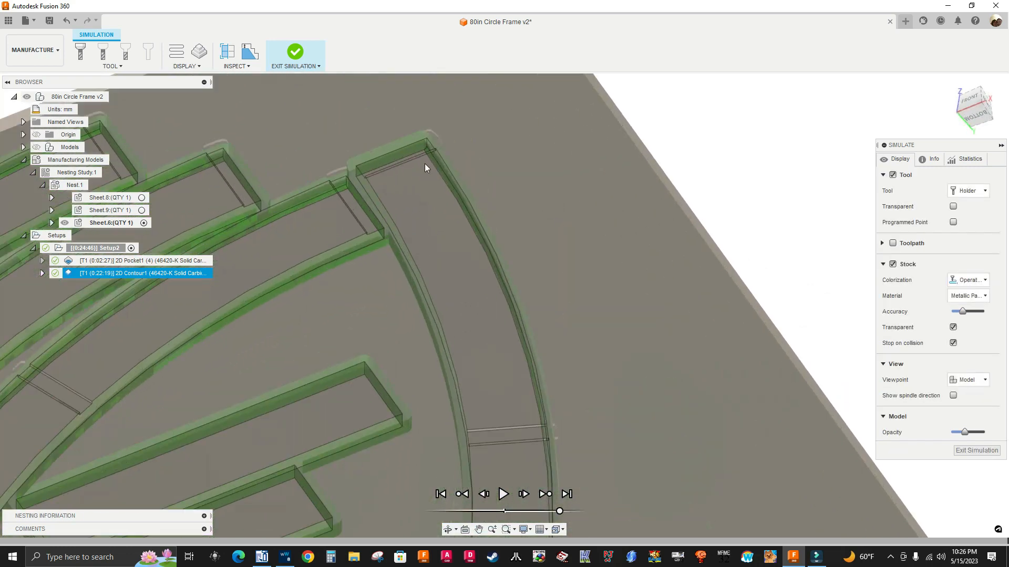
pyautogui.scroll(2, 424, 162)
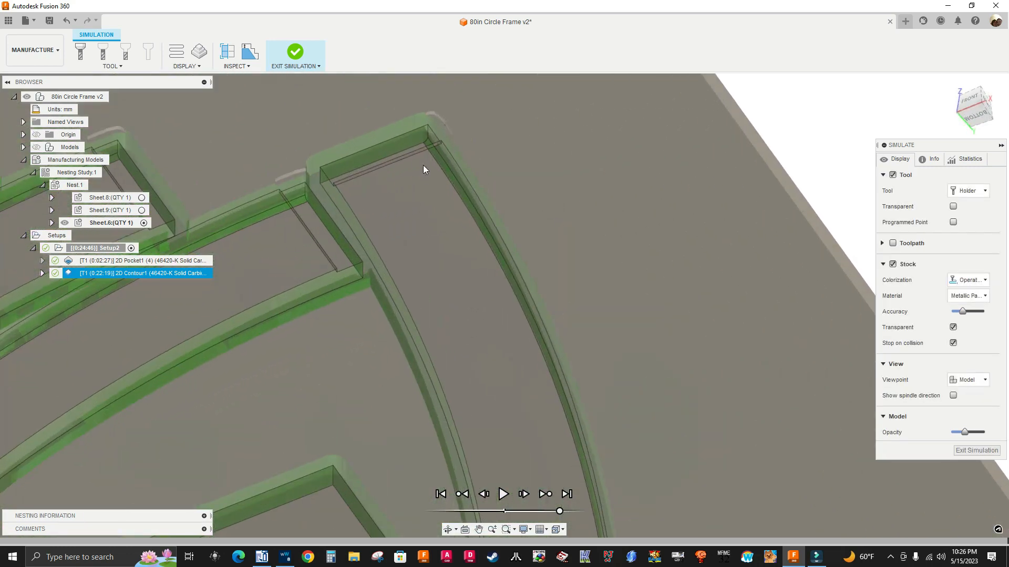
# Exit the simulation of the 2D Contour1 operation after viewing the whole sheet from above.
pyautogui.scroll(-4, 433, 163)
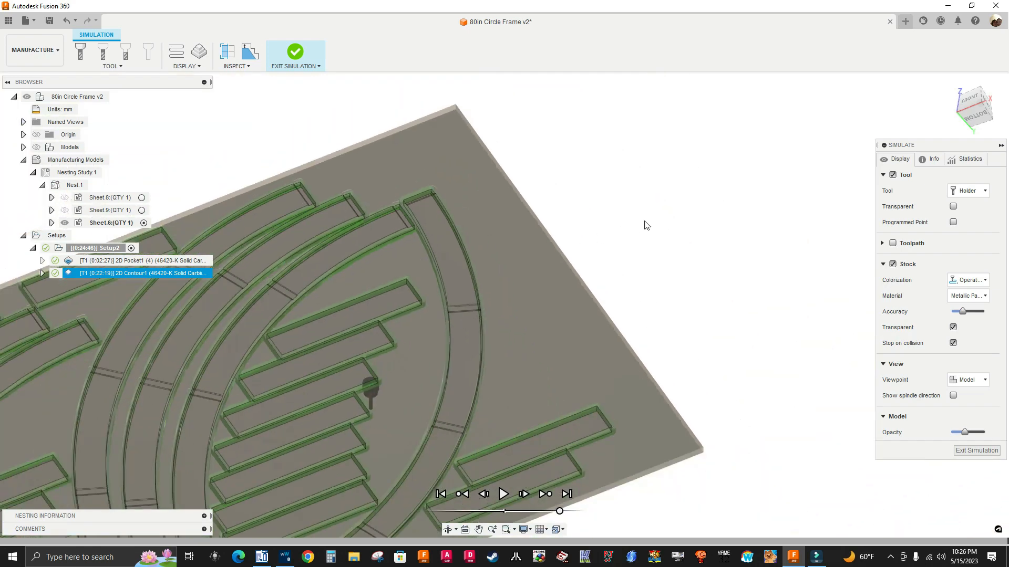
pyautogui.scroll(-5, 646, 225)
pyautogui.keyDown('shift'); pyautogui.moveTo(641, 216); pyautogui.dragTo(550, 273, button='middle'); pyautogui.keyUp('shift')
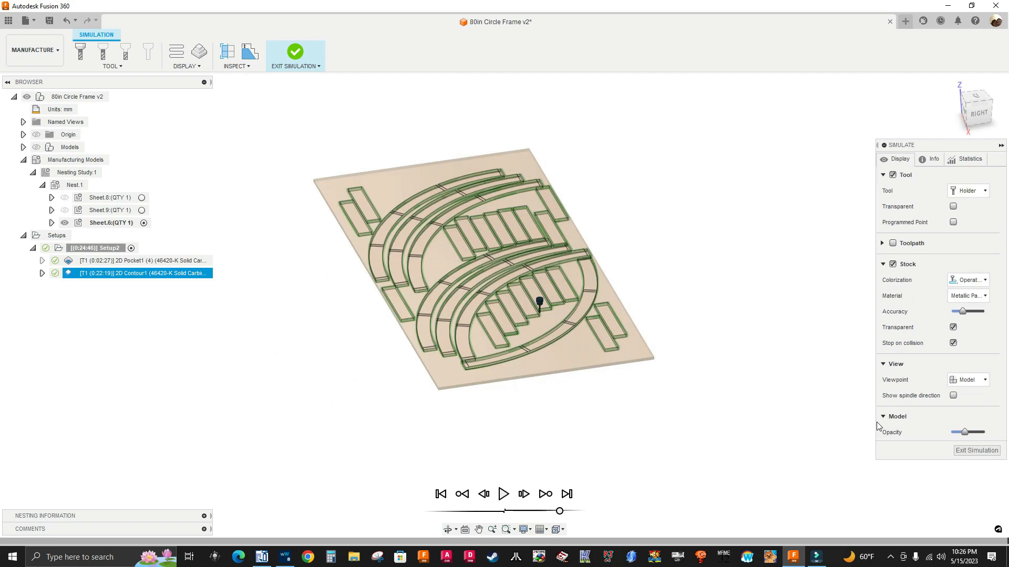
pyautogui.press('Escape')
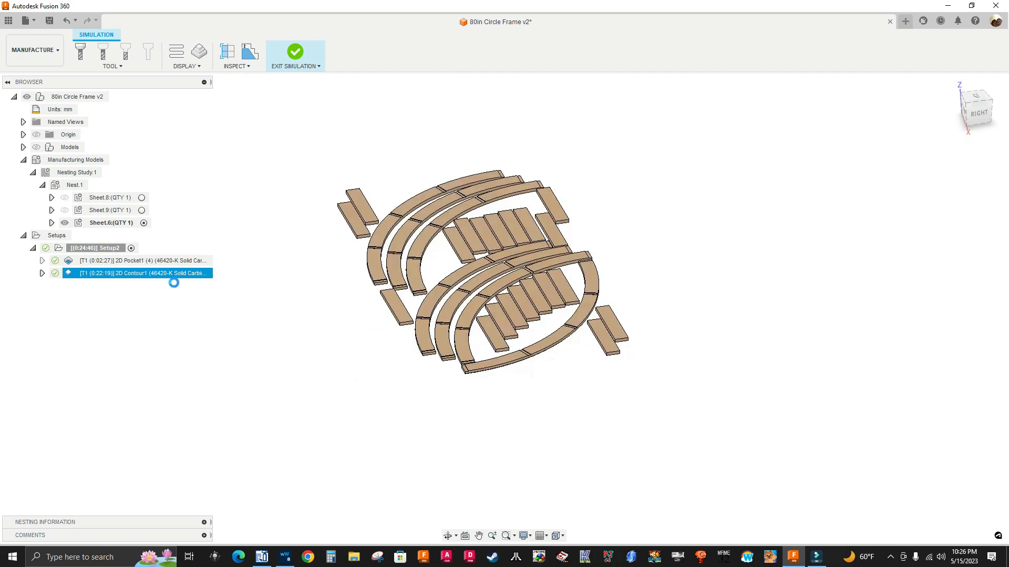
# Reopen the 2D Contour1 operation for editing and remove its Face Contours geometry selection.
pyautogui.rightClick(157, 273)
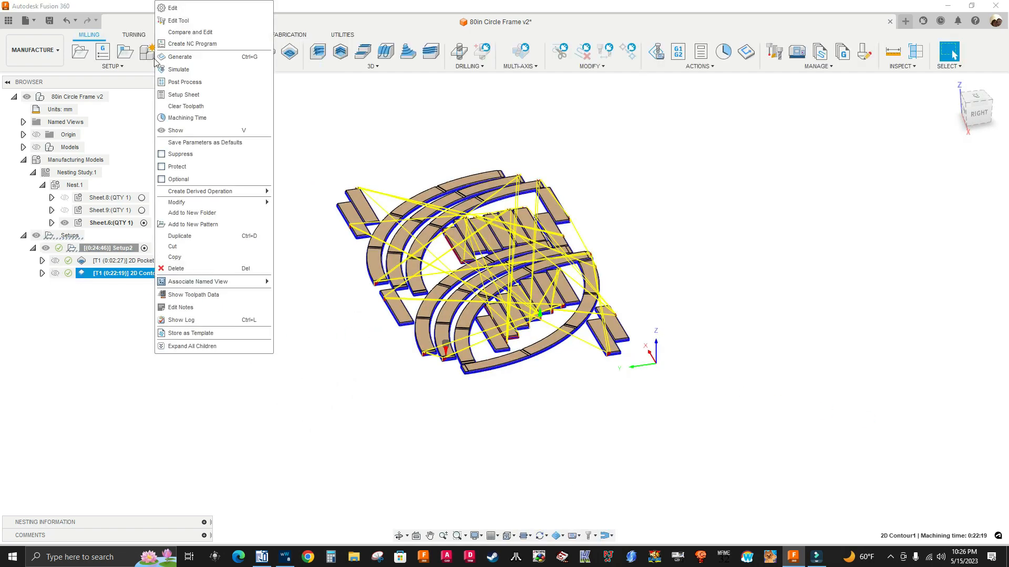
pyautogui.click(165, 8)
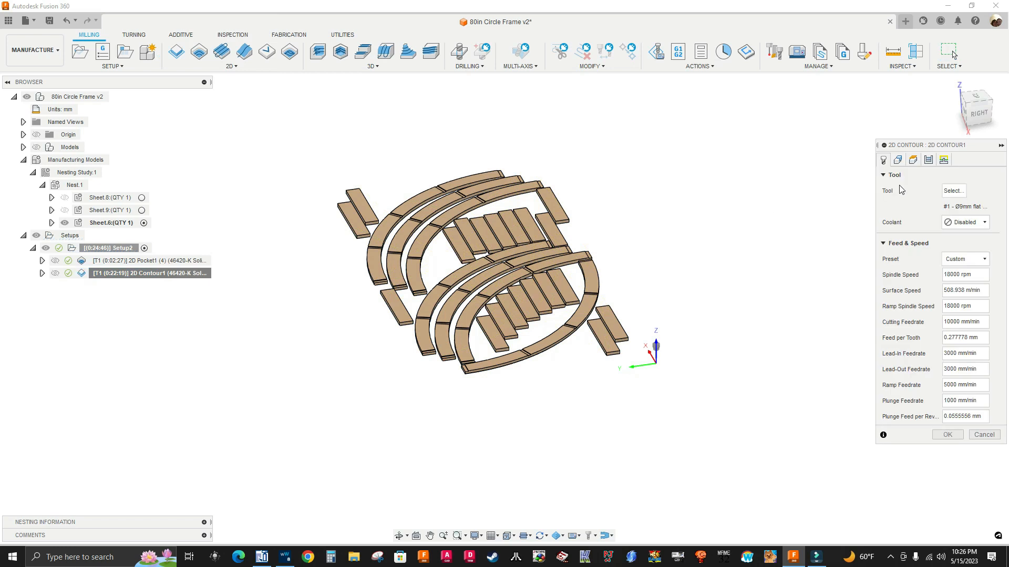
pyautogui.click(897, 160)
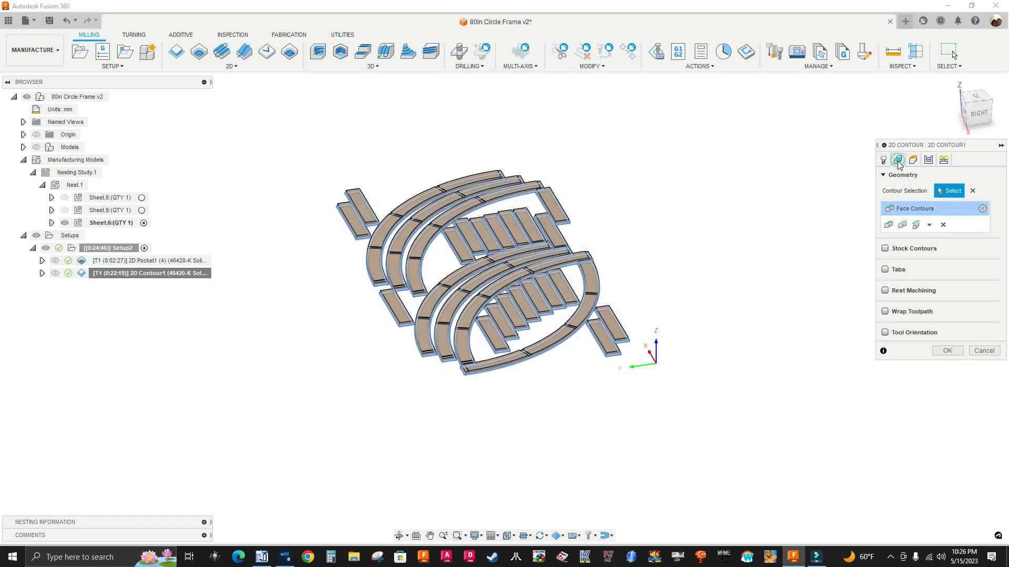
pyautogui.click(970, 191)
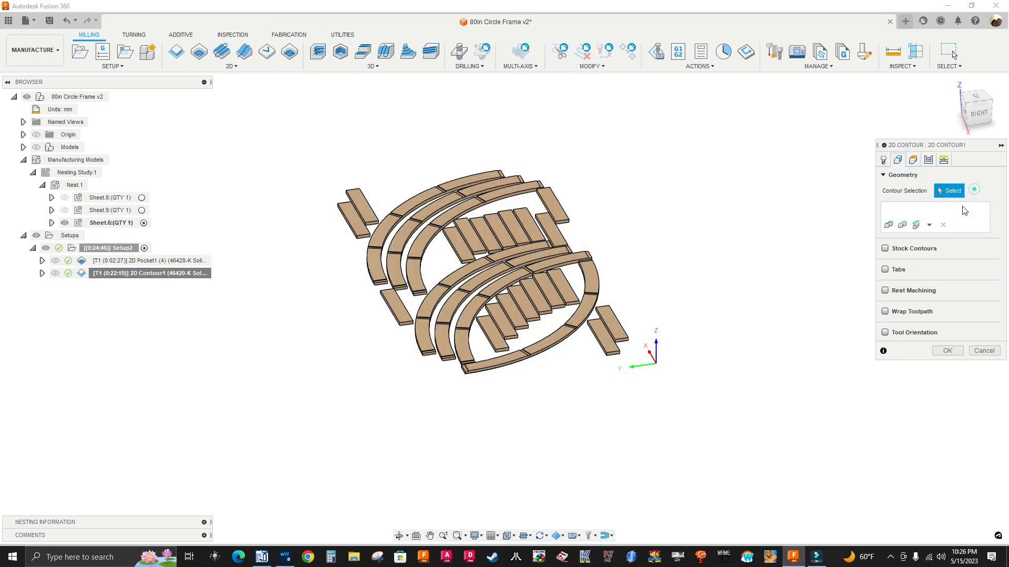
# Try a Silhouette selection with the setup model excluded, picking only the body of one straight part.
pyautogui.click(916, 226)
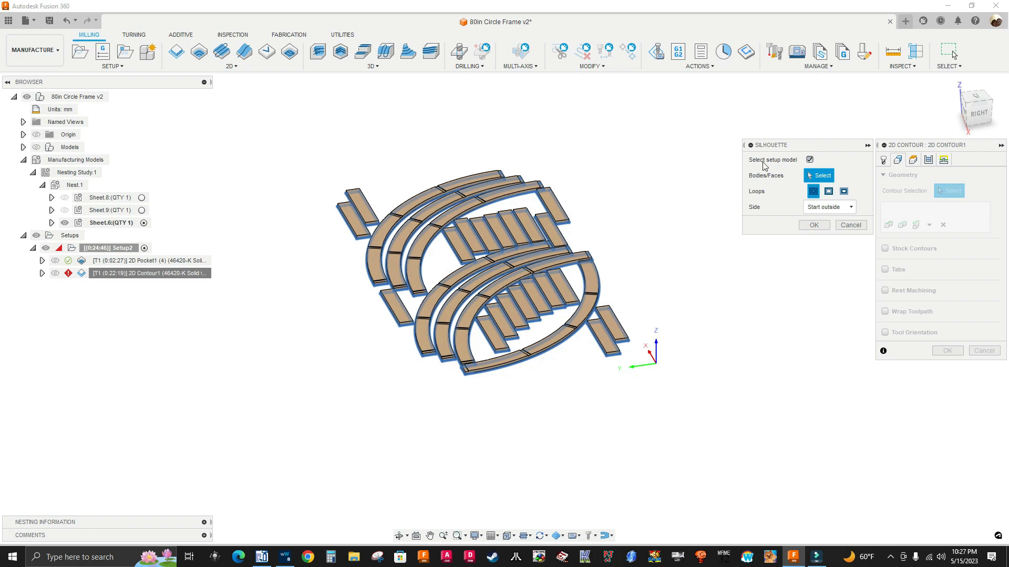
pyautogui.click(811, 161)
pyautogui.keyDown('shift'); pyautogui.moveTo(628, 396); pyautogui.dragTo(572, 210, button='middle'); pyautogui.keyUp('shift')
pyautogui.scroll(10, 556, 210)
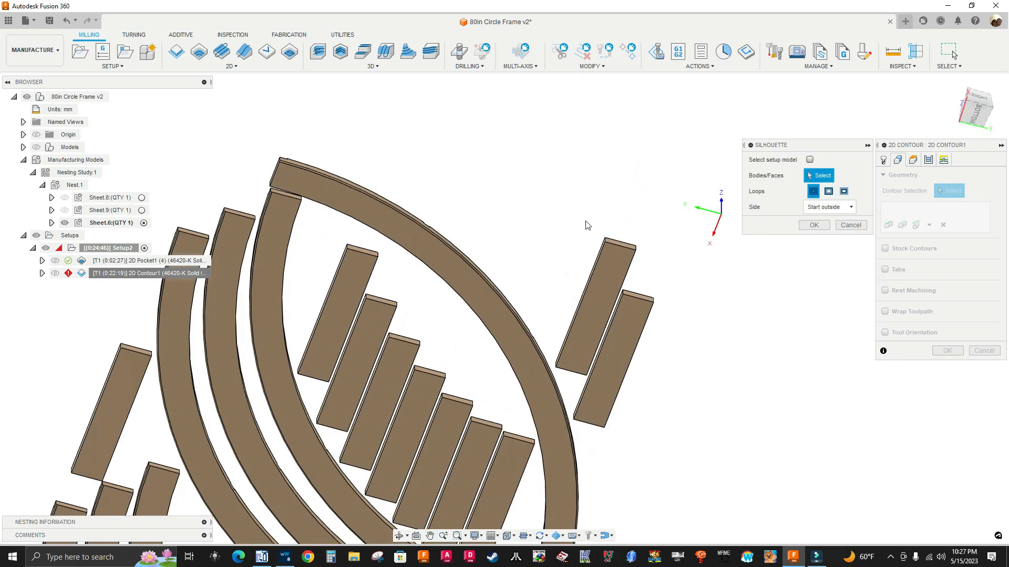
pyautogui.scroll(3, 628, 282)
pyautogui.click(620, 281)
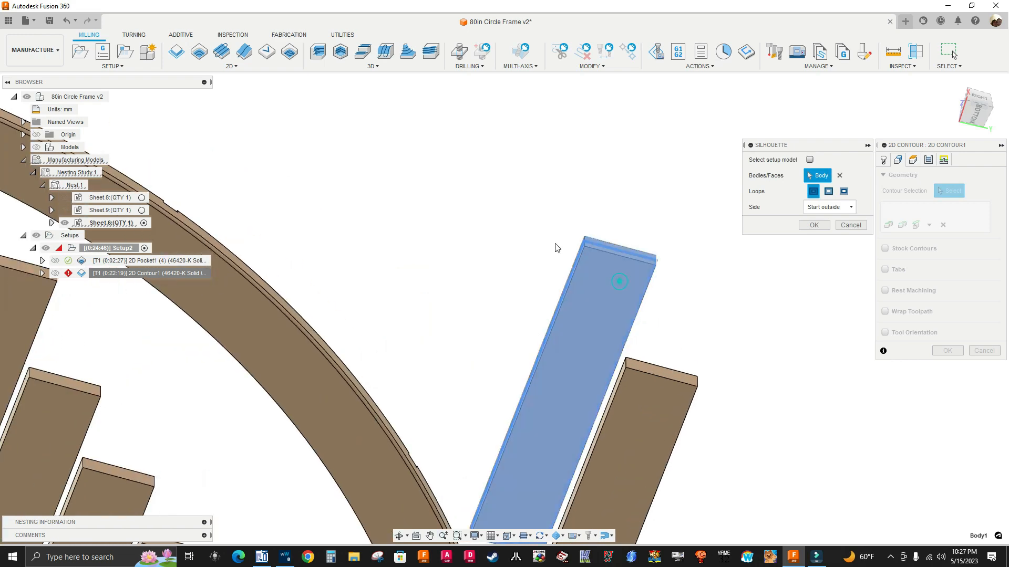
pyautogui.scroll(-2, 546, 246)
pyautogui.scroll(-2, 527, 244)
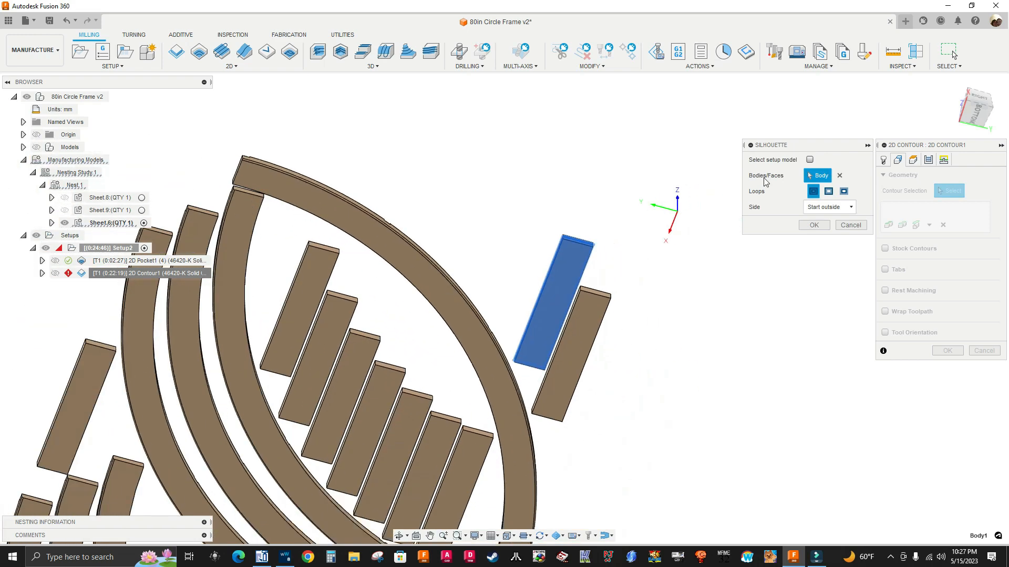
pyautogui.click(849, 225)
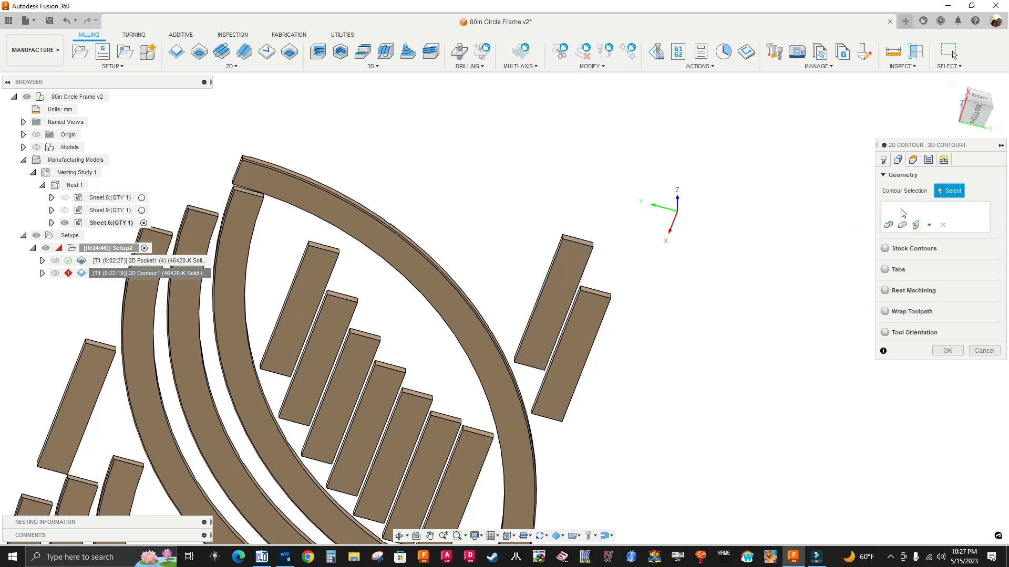
# Begin a Silhouette contour selection of the entire setup model and check the outlined part edges from beneath.
pyautogui.click(928, 225)
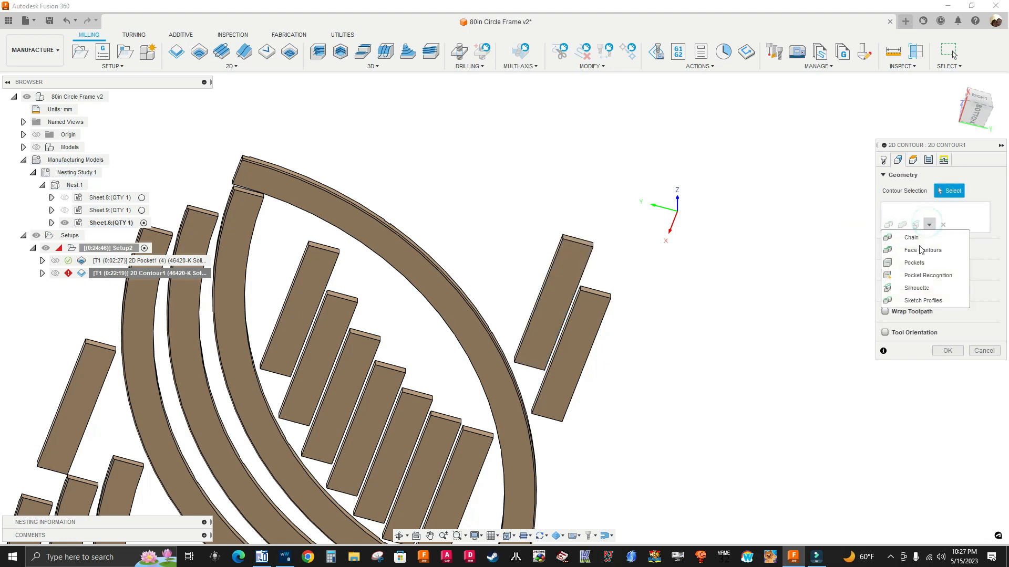
pyautogui.click(916, 287)
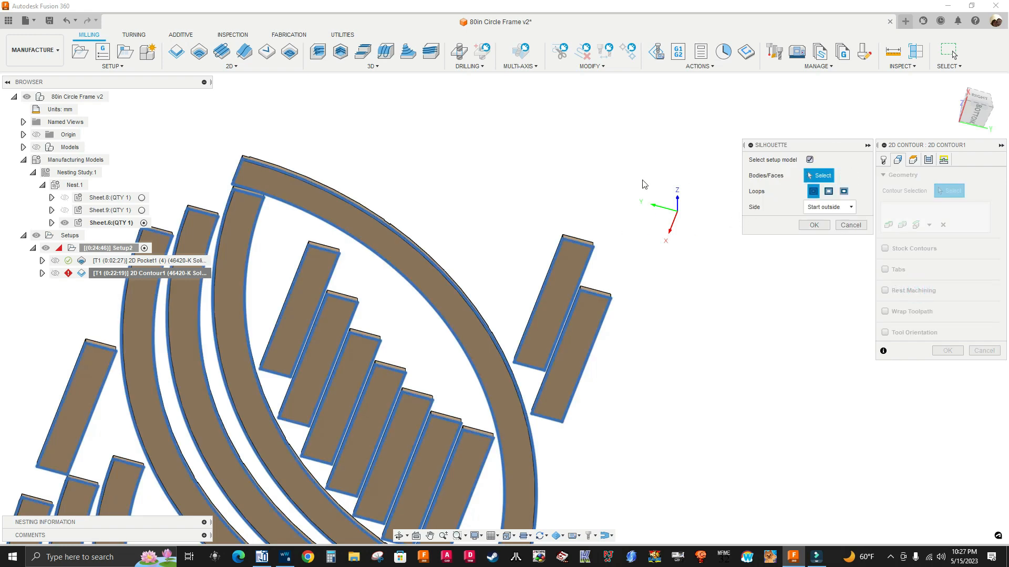
pyautogui.scroll(5, 292, 216)
pyautogui.keyDown('shift'); pyautogui.moveTo(313, 126); pyautogui.dragTo(216, 185, button='middle'); pyautogui.keyUp('shift')
pyautogui.scroll(-3, 272, 225)
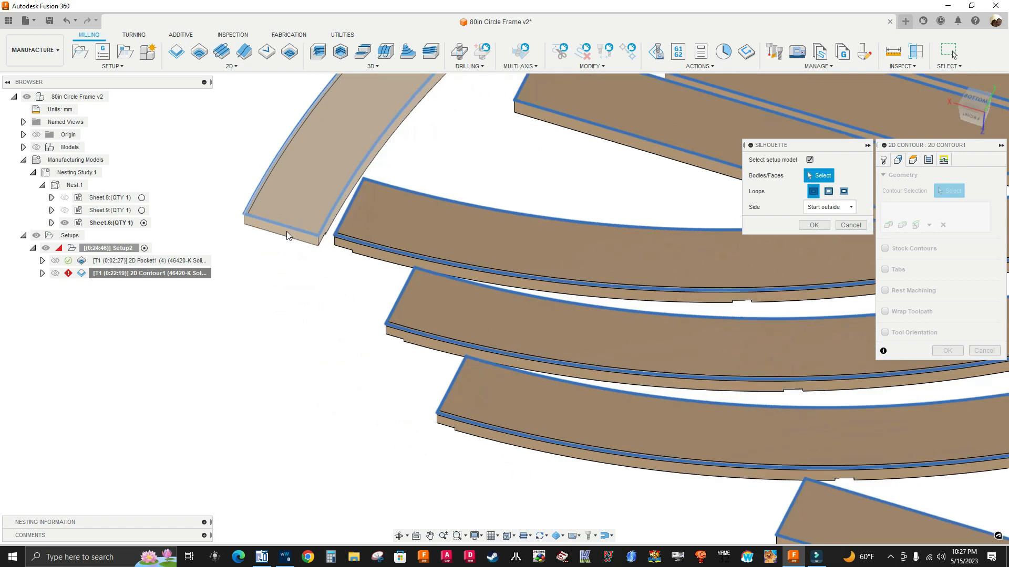
pyautogui.keyDown('shift'); pyautogui.moveTo(255, 233); pyautogui.dragTo(257, 278, button='middle'); pyautogui.keyUp('shift')
pyautogui.scroll(-5, 268, 262)
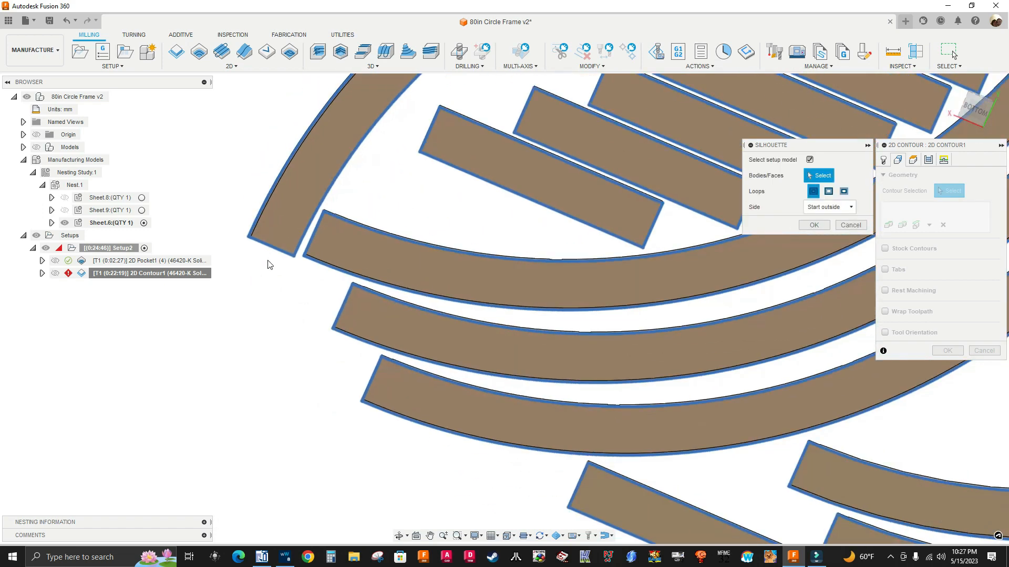
pyautogui.scroll(-4, 338, 227)
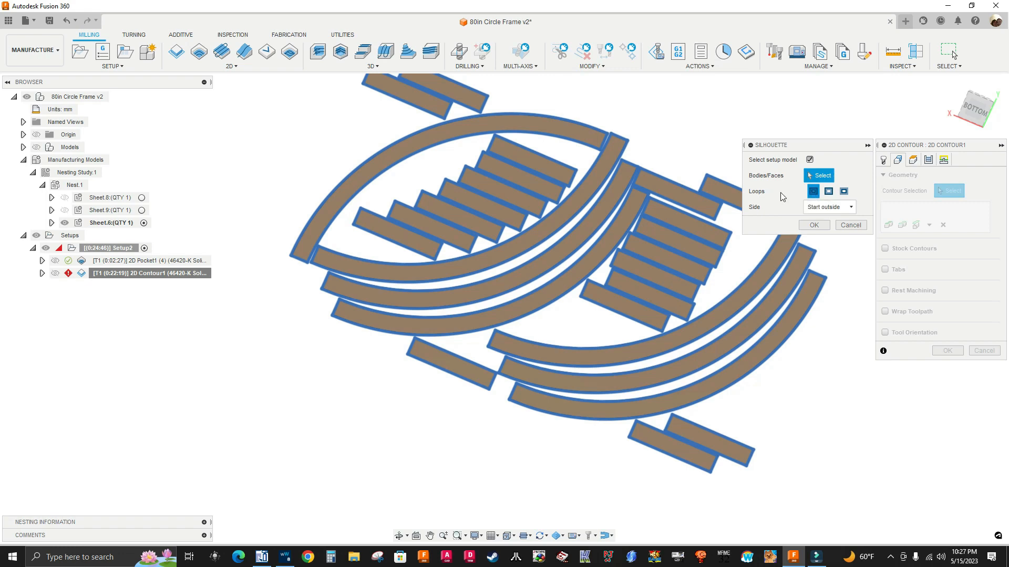
# Try the other two loop options for the silhouette and restore the first one.
pyautogui.click(828, 193)
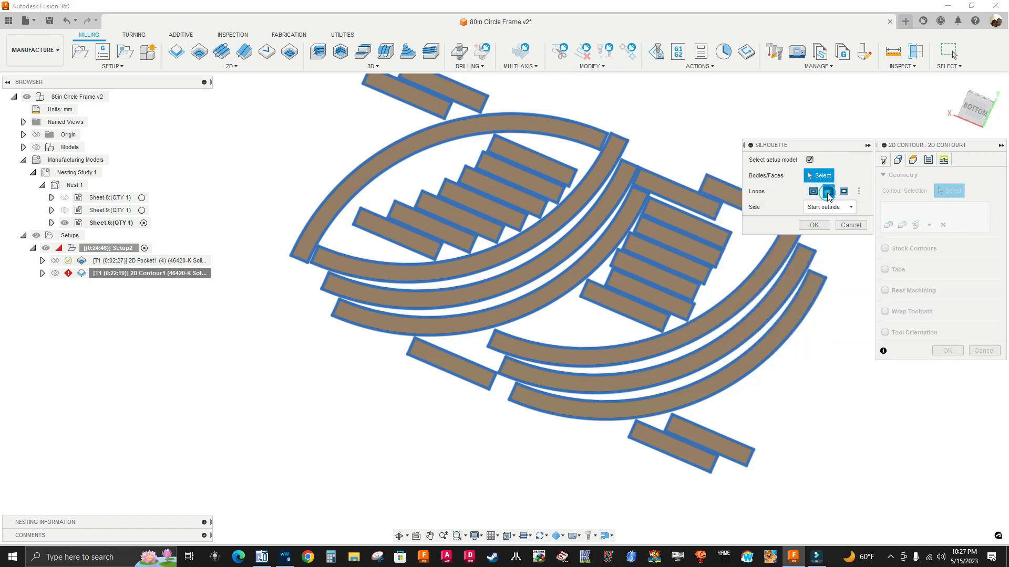
pyautogui.click(843, 192)
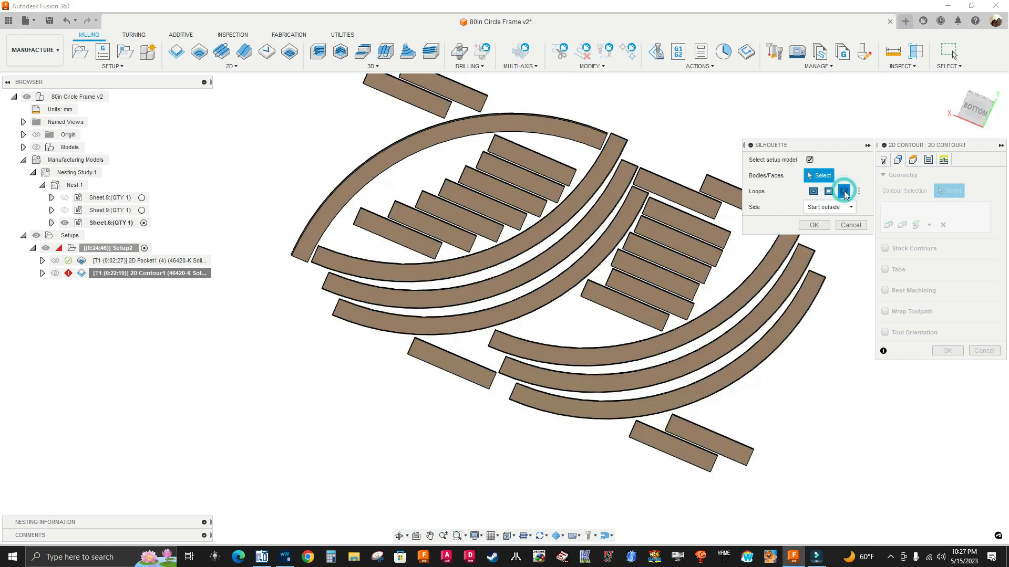
pyautogui.scroll(2, 617, 169)
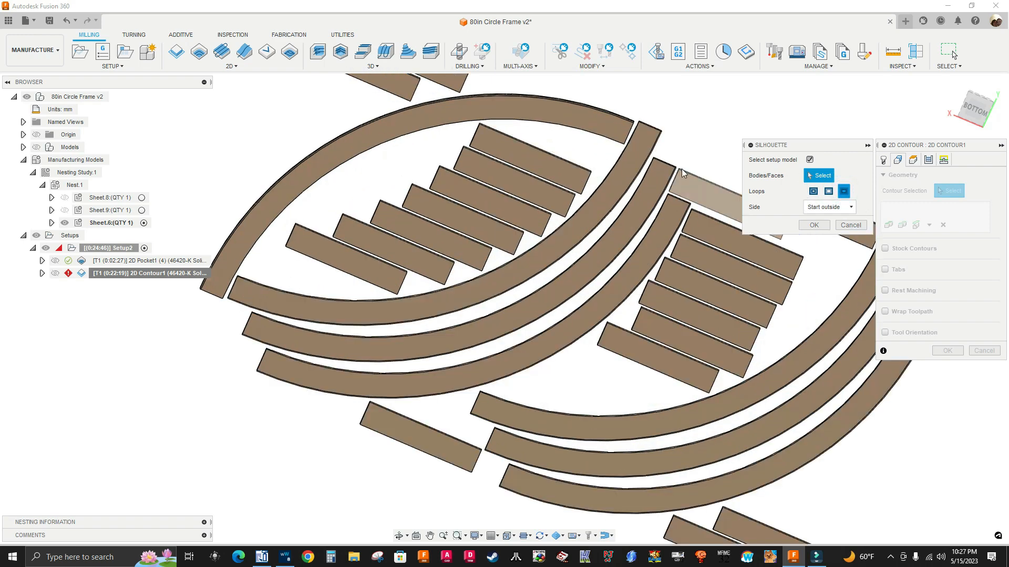
pyautogui.click(813, 191)
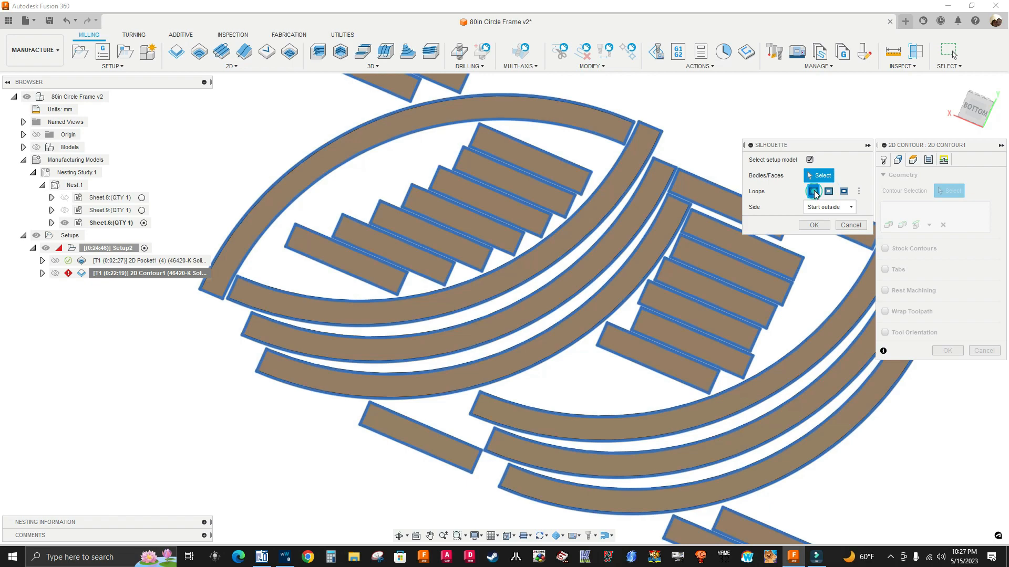
# Accept the Silhouette selection of the setup model with the side set to Start outside and regenerate 2D Contour1.
pyautogui.scroll(-2, 435, 128)
pyautogui.scroll(-1, 435, 127)
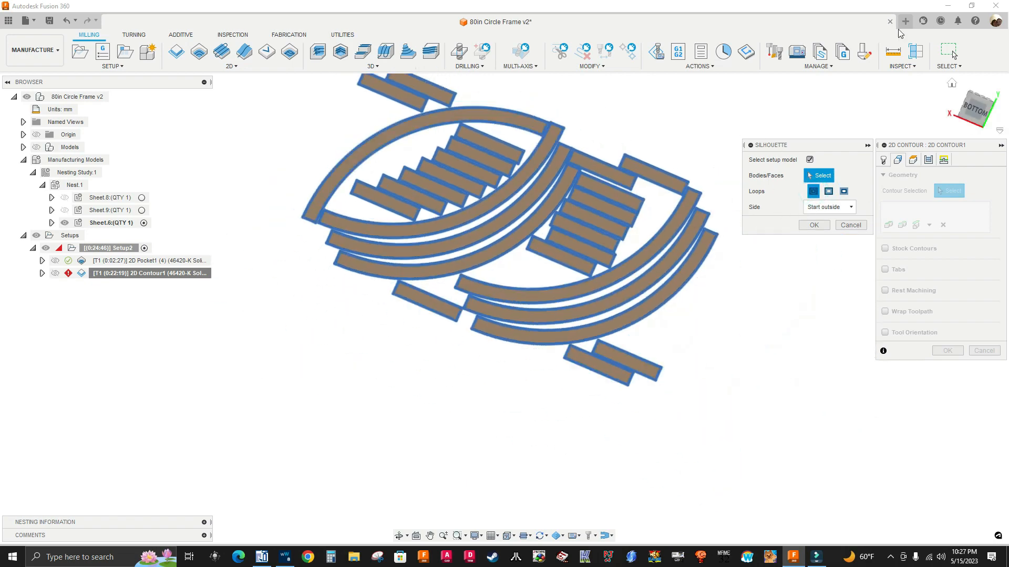
pyautogui.scroll(4, 574, 117)
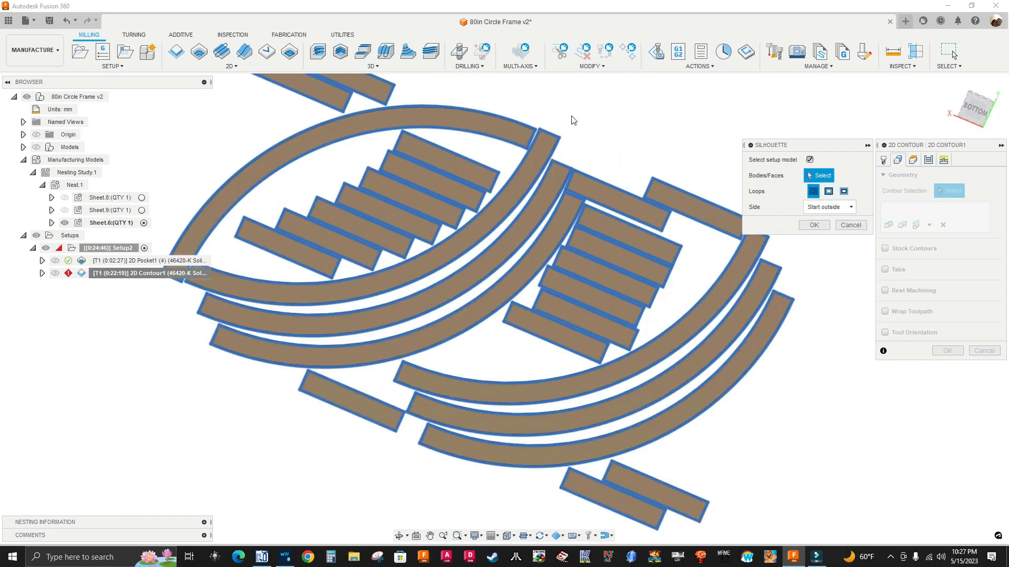
pyautogui.scroll(-1, 585, 142)
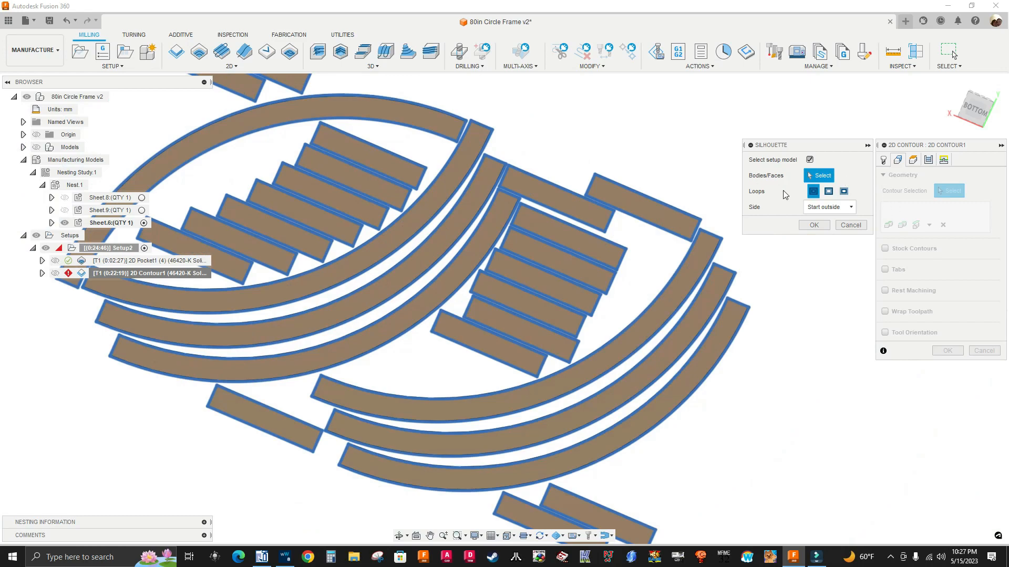
pyautogui.scroll(5, 430, 125)
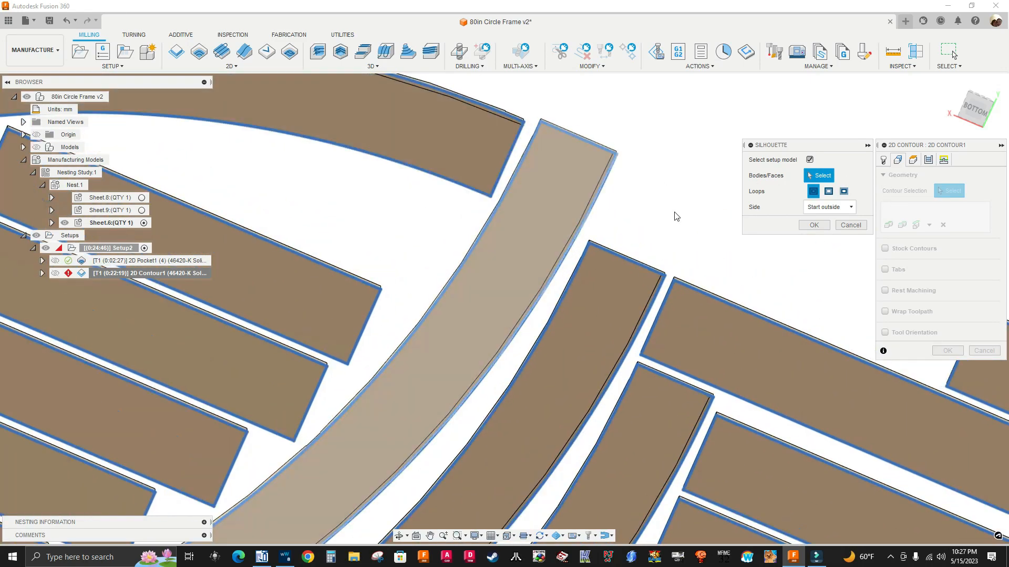
pyautogui.scroll(-2, 676, 217)
pyautogui.moveTo(494, 138); pyautogui.dragTo(519, 187, button='middle')
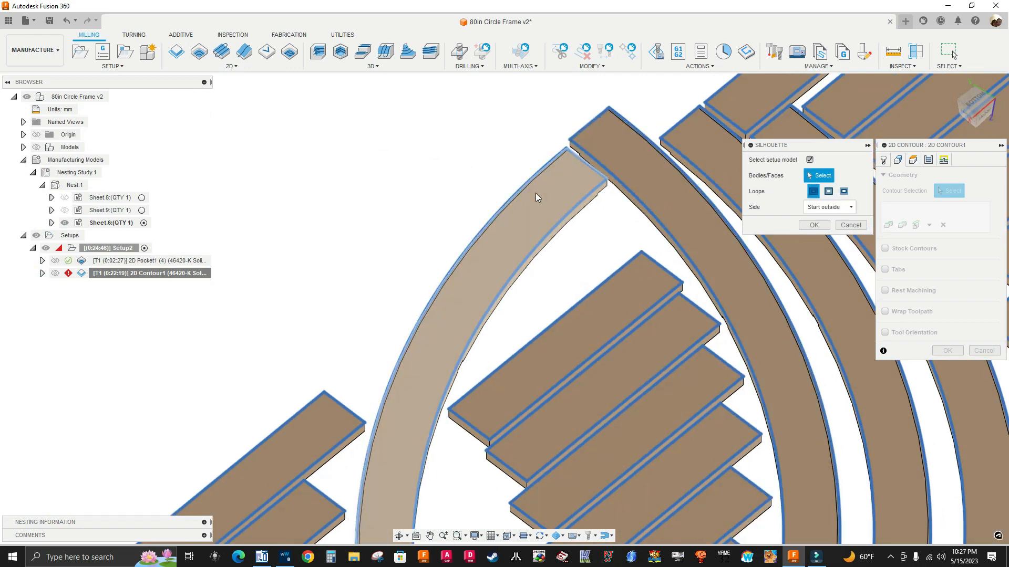
pyautogui.scroll(-3, 522, 214)
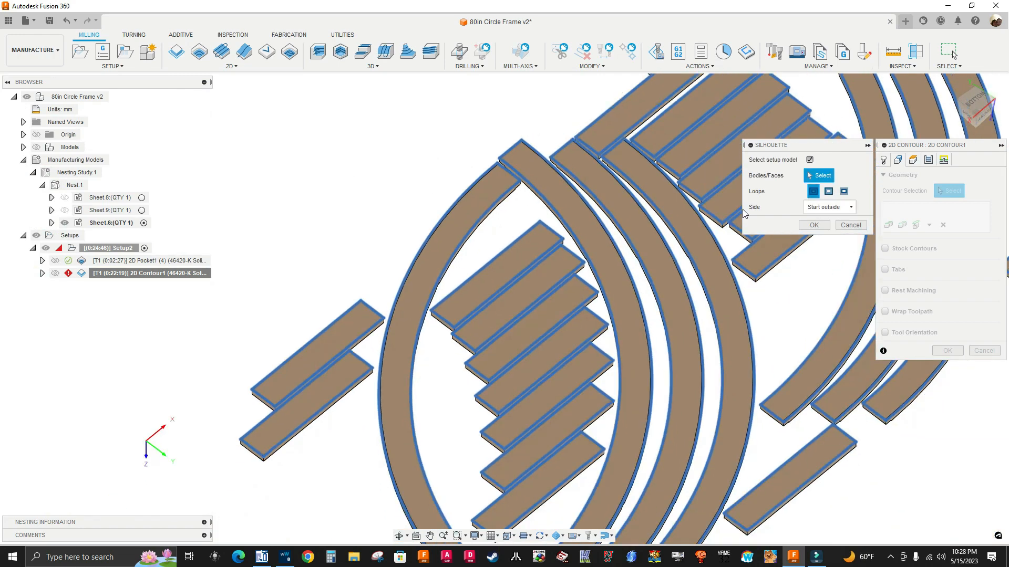
pyautogui.scroll(-3, 310, 110)
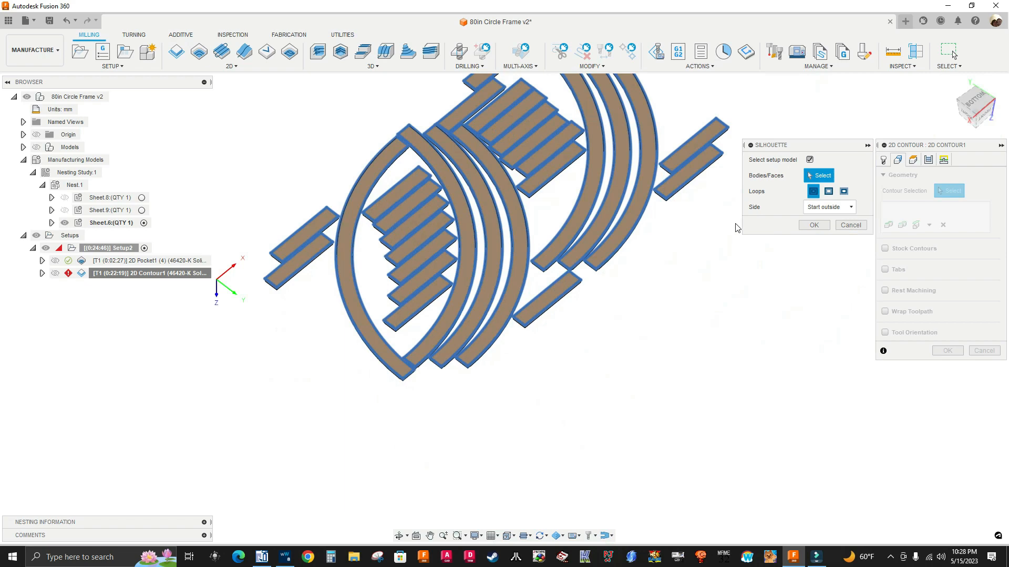
pyautogui.click(814, 224)
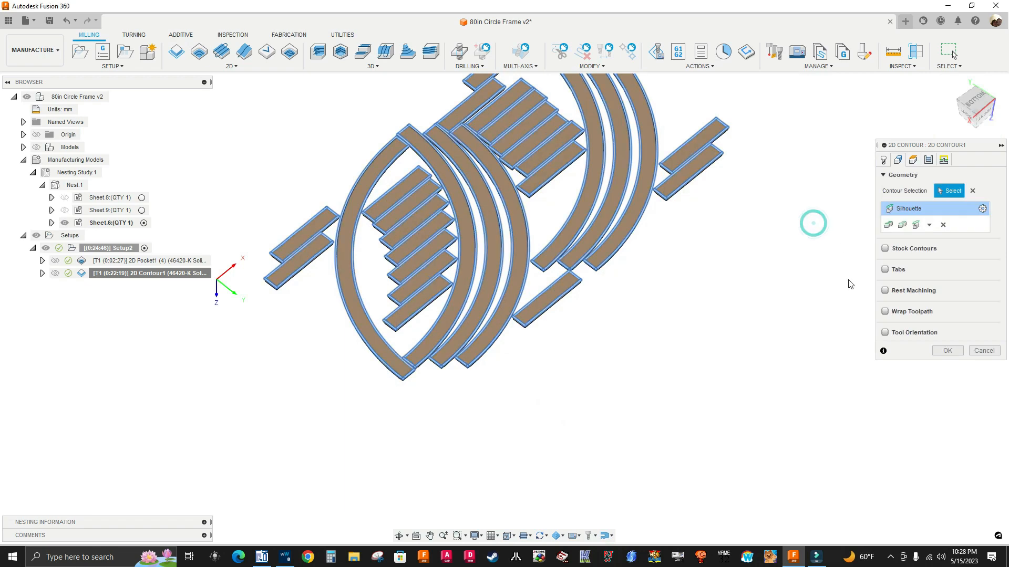
pyautogui.click(945, 351)
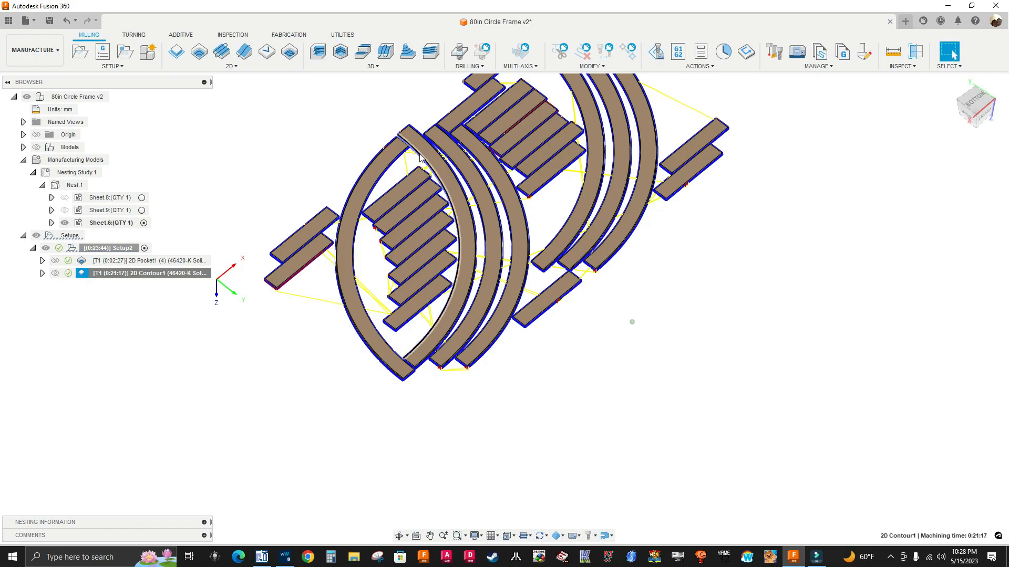
# Examine the regenerated contour toolpaths around the nested part ends from the bottom view and return to the home view.
pyautogui.scroll(8, 630, 322)
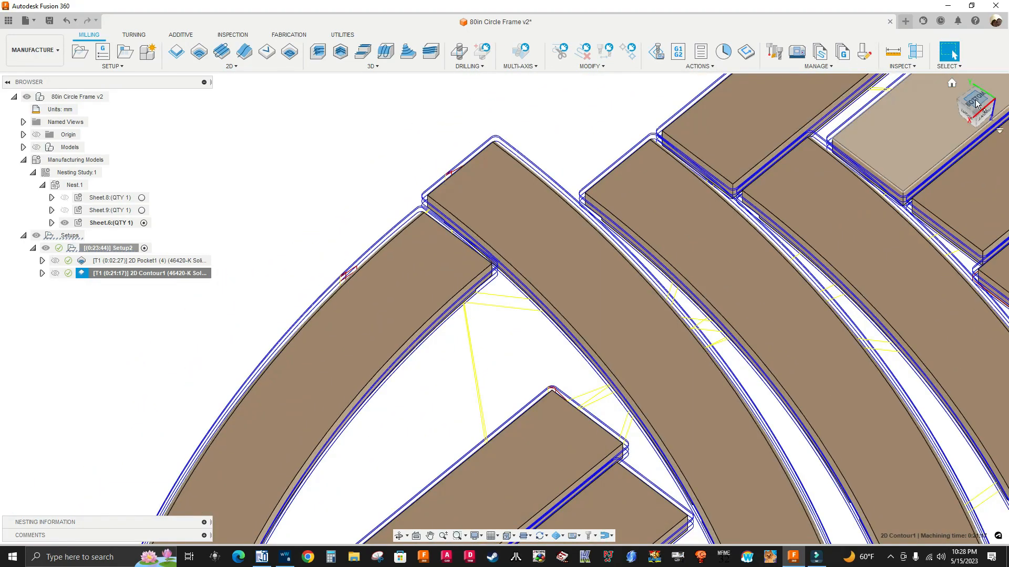
pyautogui.click(976, 101)
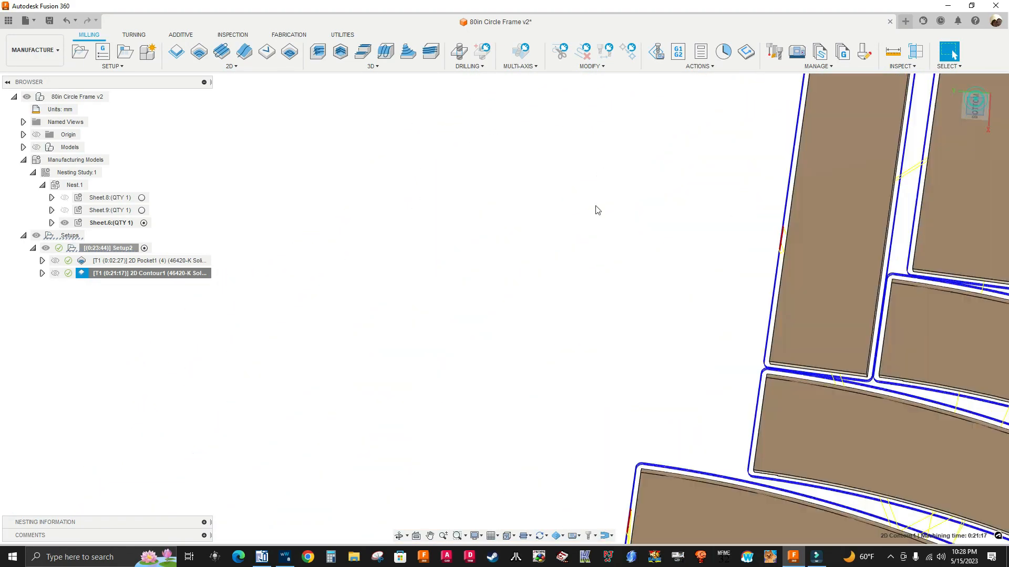
pyautogui.scroll(-2, 512, 287)
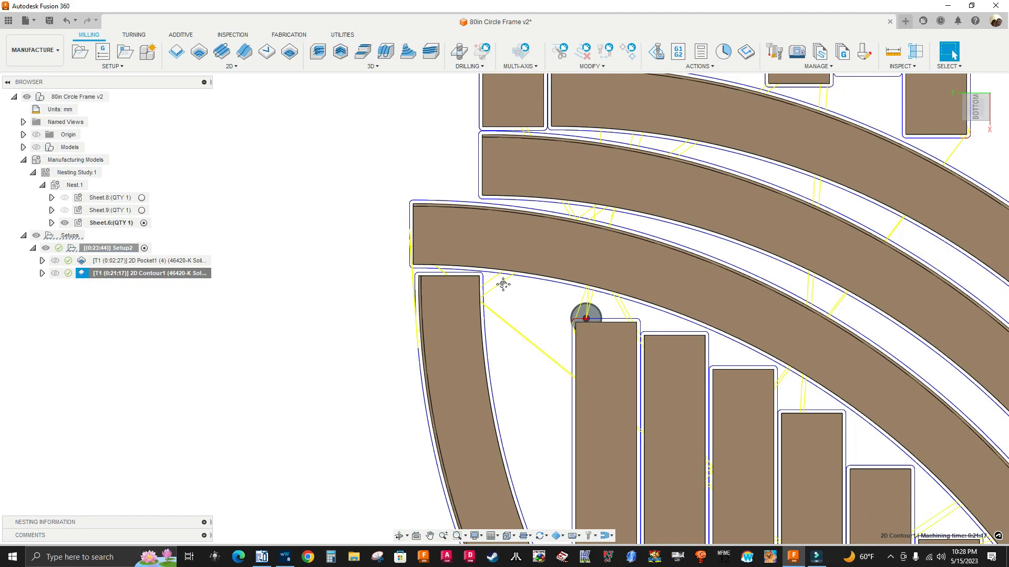
pyautogui.moveTo(504, 284); pyautogui.dragTo(280, 195, button='middle')
pyautogui.scroll(-2, 284, 199)
pyautogui.scroll(-4, 522, 244)
pyautogui.scroll(-1, 698, 181)
pyautogui.moveTo(704, 188); pyautogui.dragTo(719, 309, button='middle')
pyautogui.scroll(-1, 720, 310)
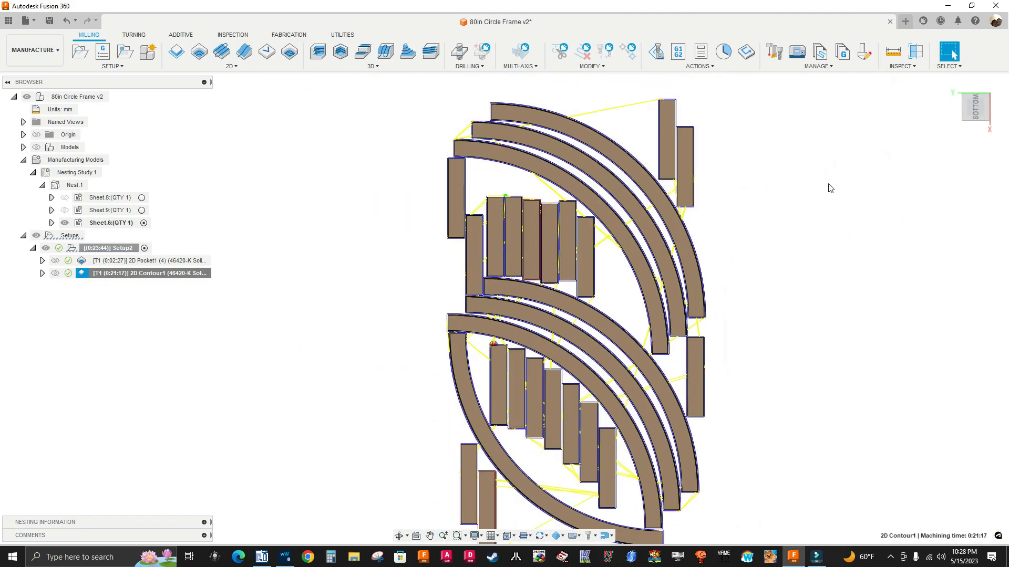
pyautogui.moveTo(956, 81)
pyautogui.click(953, 84)
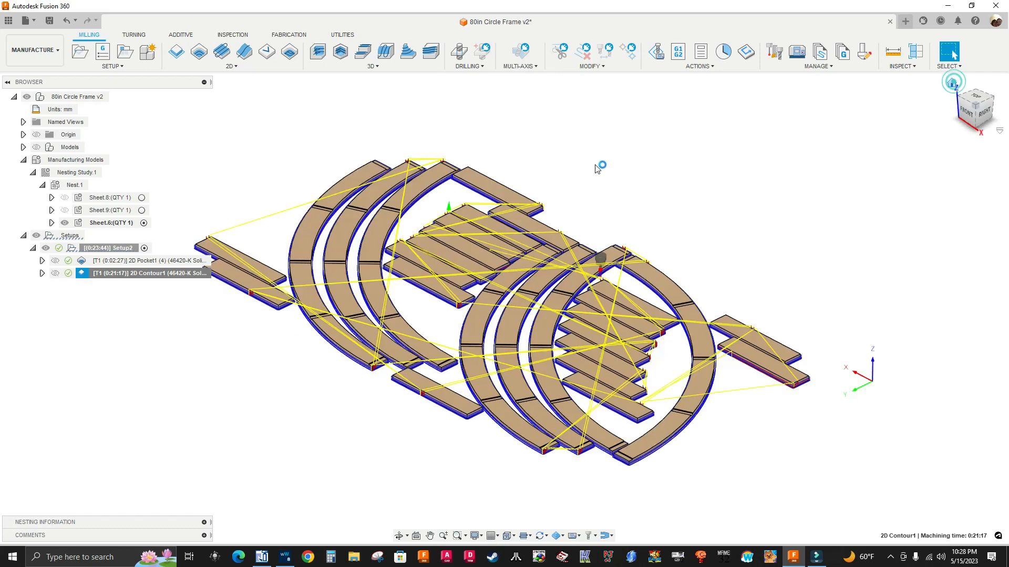
# Select Setup2 to display its stock around the nested parts, then switch to the 80inch_frame.mpr program in woodWOP 5.0.
pyautogui.click(119, 248)
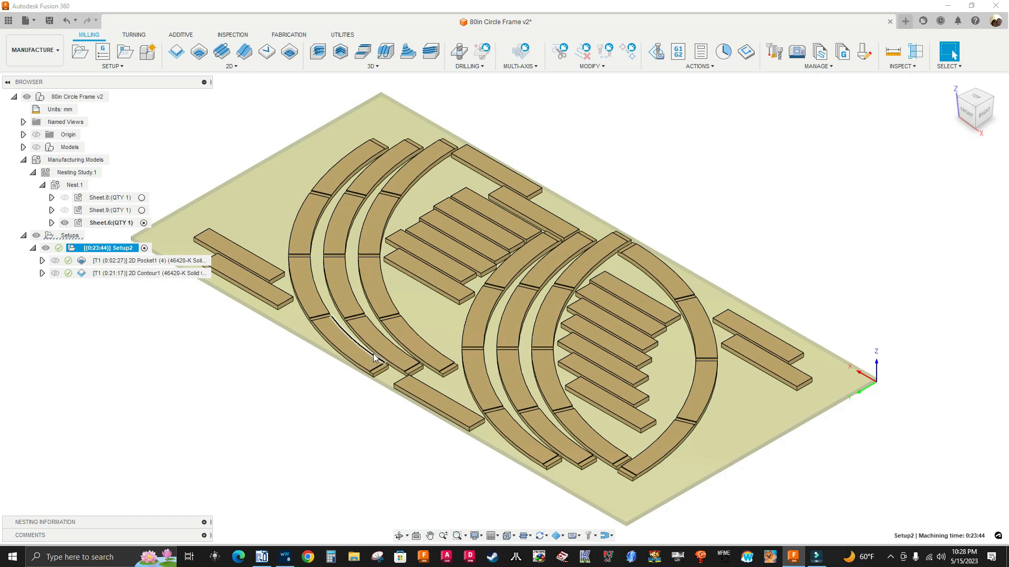
pyautogui.click(263, 557)
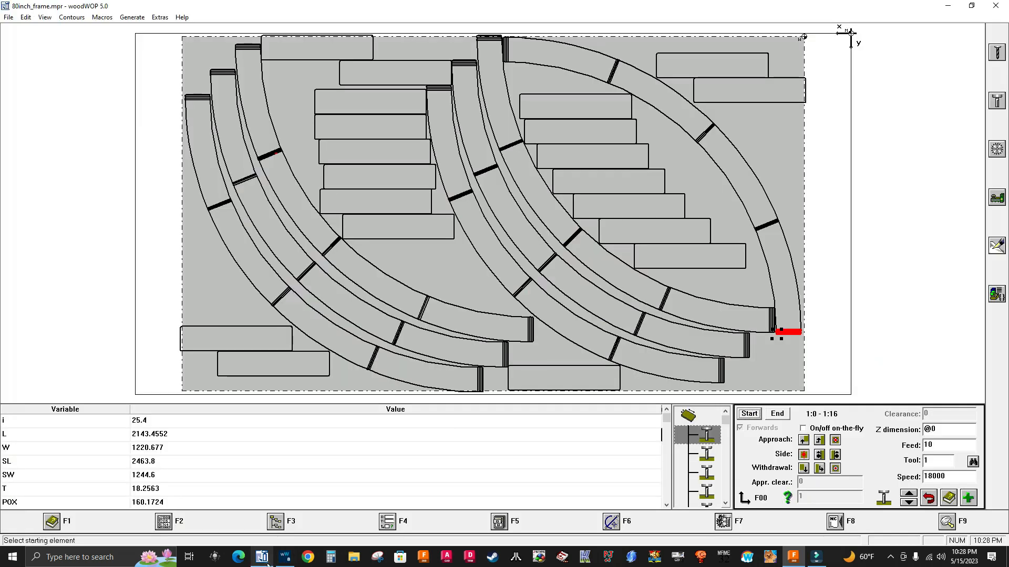
pyautogui.click(900, 273)
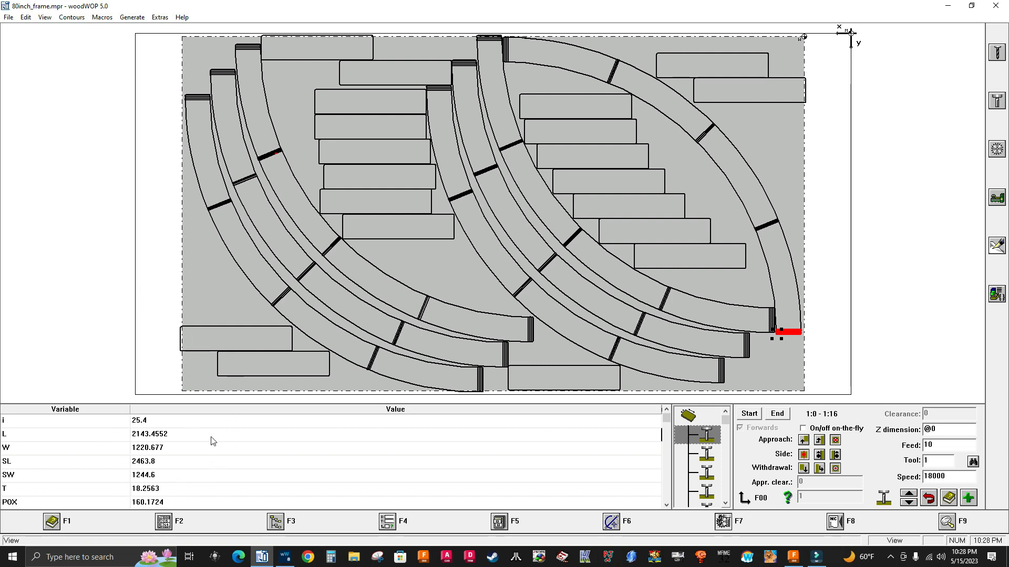
# Review the part length, part width, stock length and stock width values in the variable table.
pyautogui.doubleClick(331, 436)
pyautogui.click(331, 437)
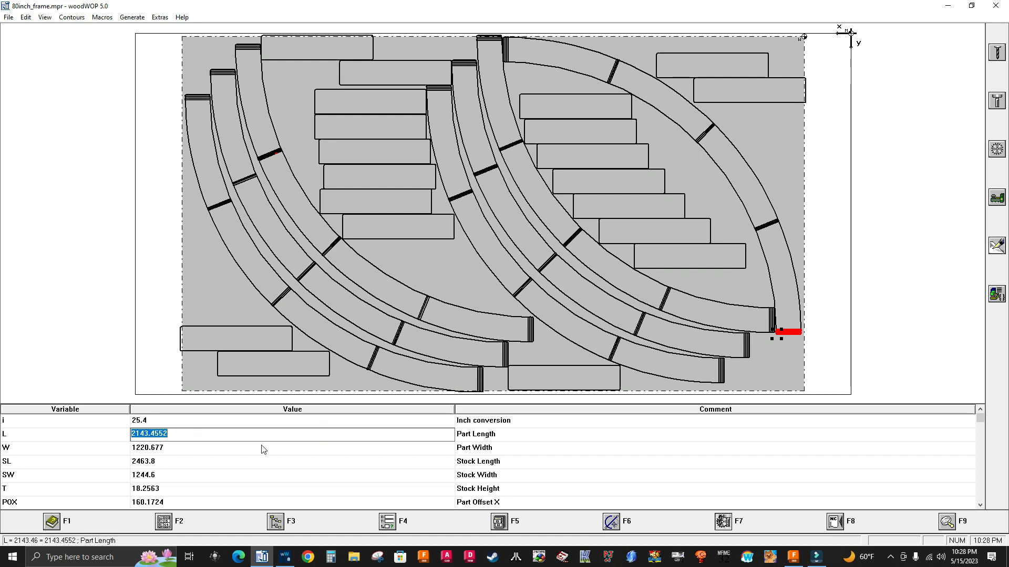
pyautogui.click(176, 448)
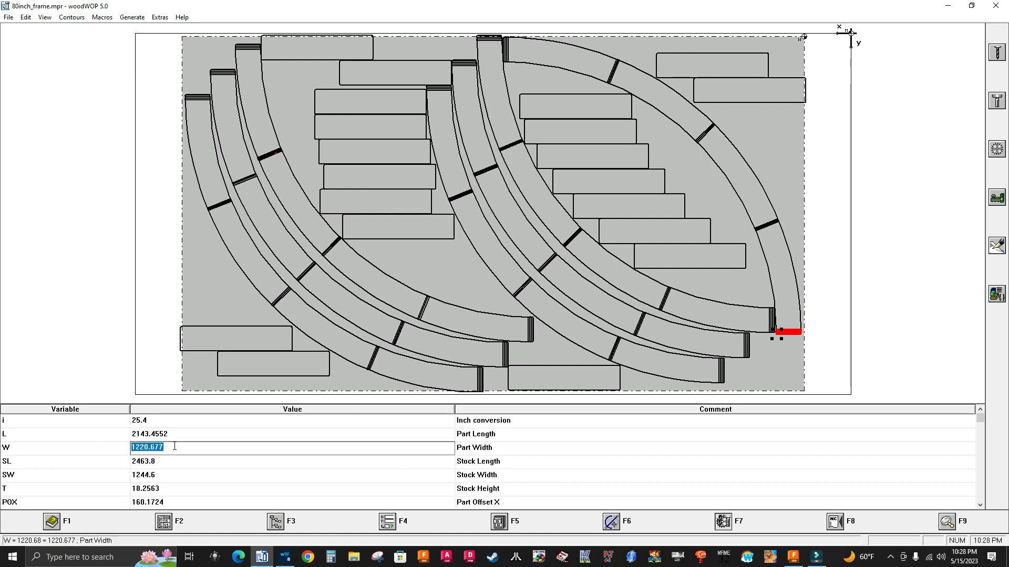
pyautogui.click(160, 463)
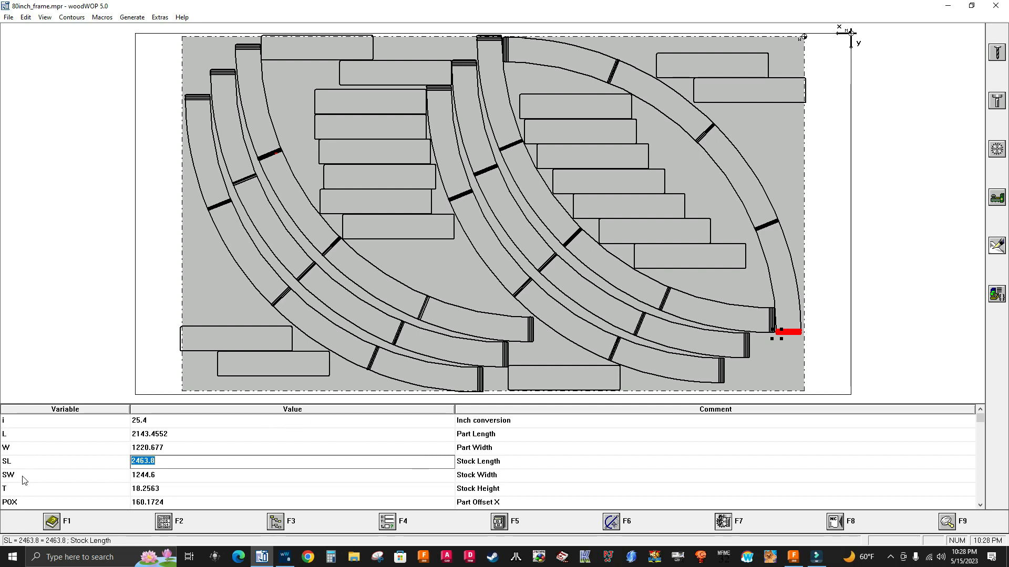
pyautogui.click(181, 476)
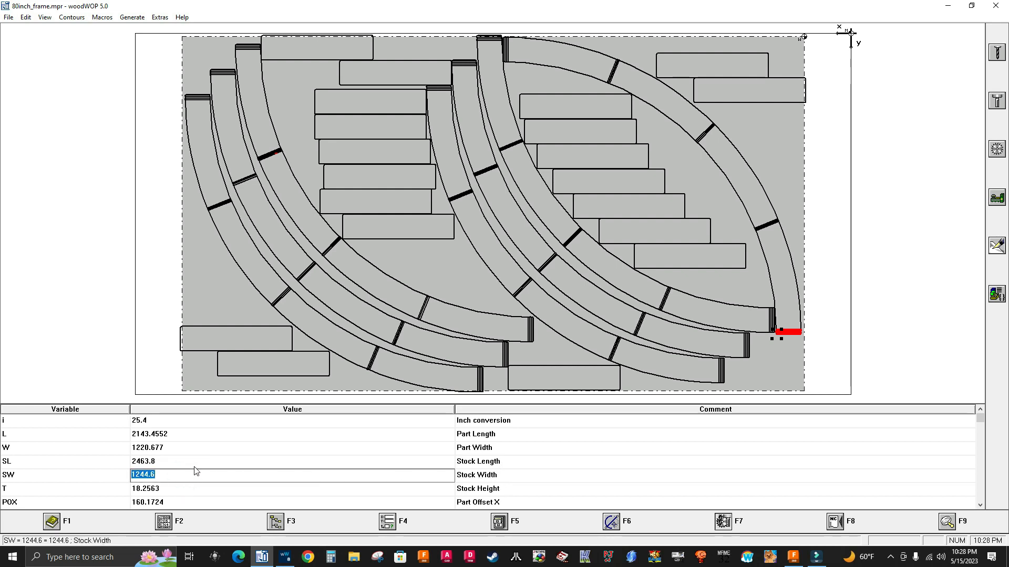
# Copy the stock length SL into Calculator and divide it by 25.4 to convert it to inches.
pyautogui.click(162, 462)
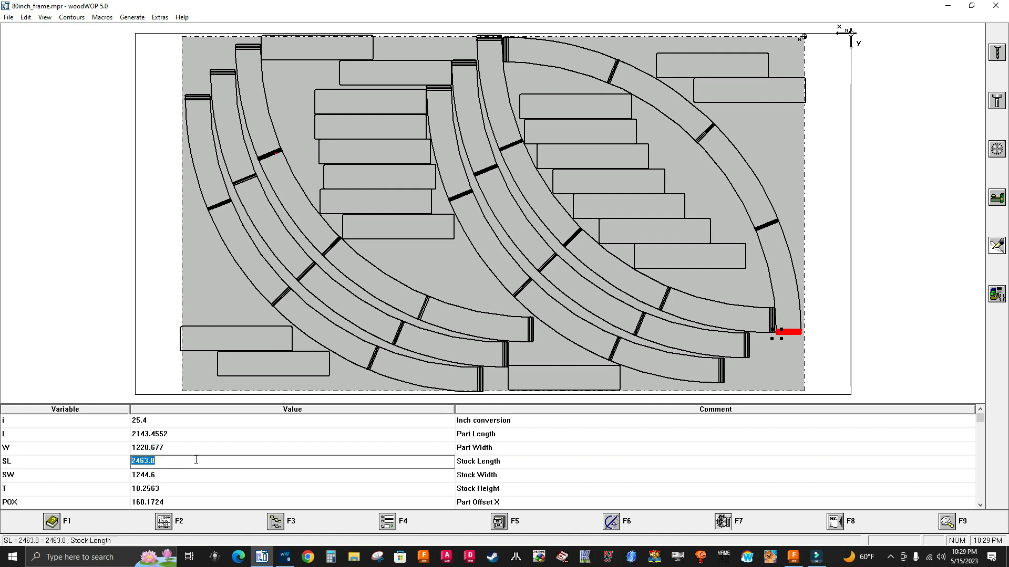
pyautogui.moveTo(180, 462); pyautogui.dragTo(104, 457)
pyautogui.hotkey('ctrl', 'c')
pyautogui.click(330, 559)
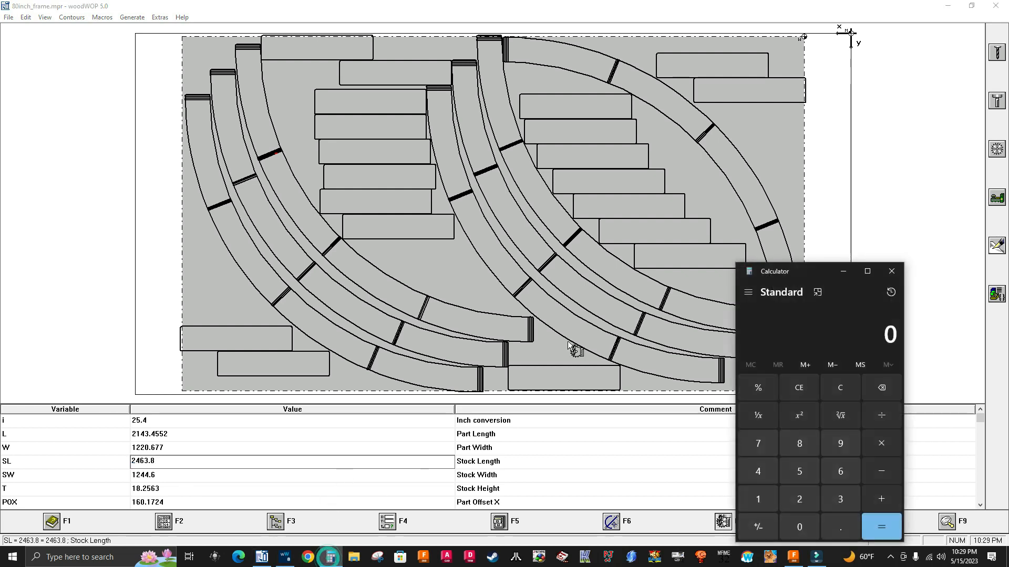
pyautogui.hotkey('ctrl', 'v')
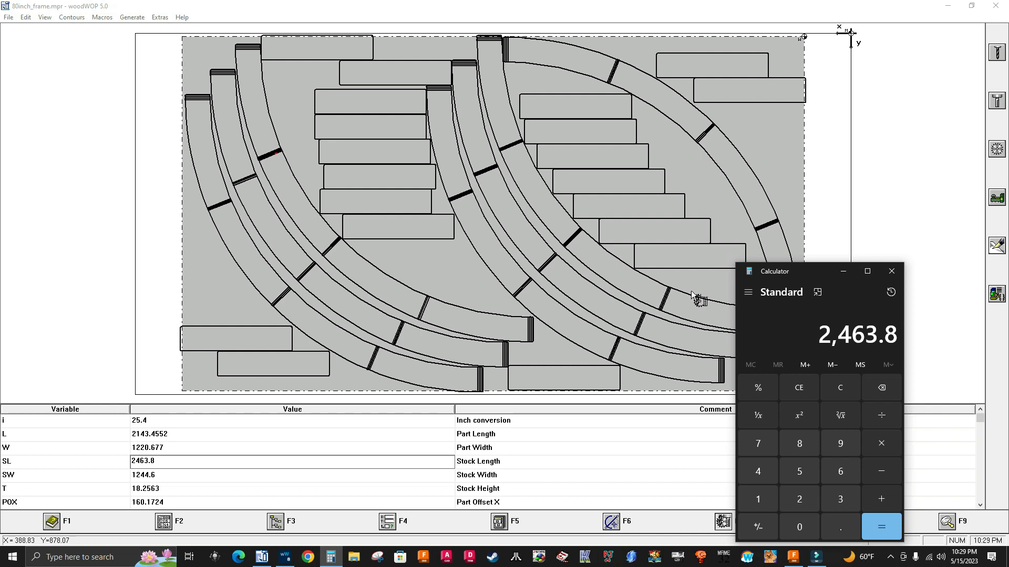
pyautogui.write('25.4')
pyautogui.press('Return')
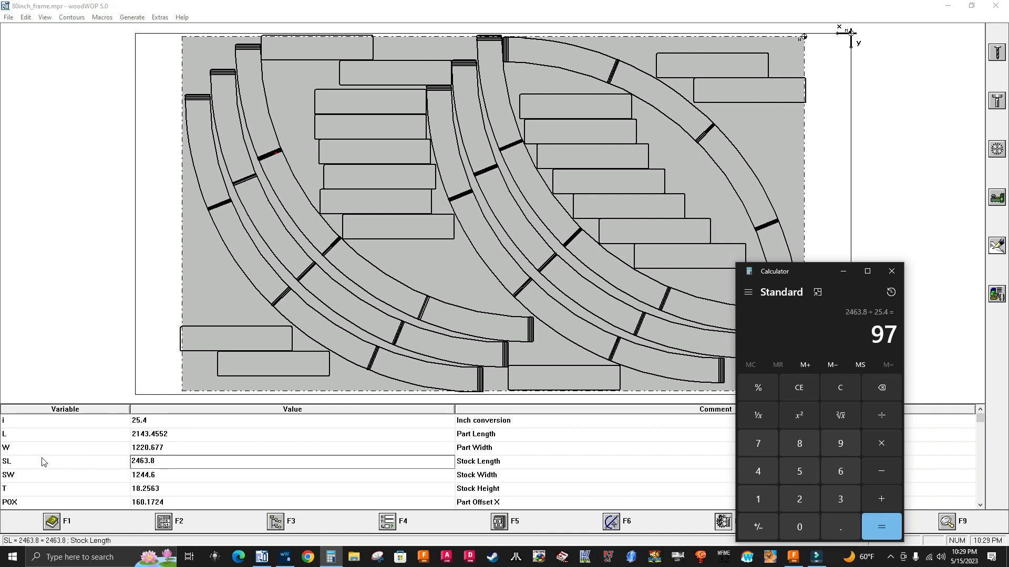
# Copy the stock width SW into Calculator, divide it by 25.4 to get inches, and return to woodWOP 5.0.
pyautogui.click(166, 478)
pyautogui.hotkey('ctrl', 'c')
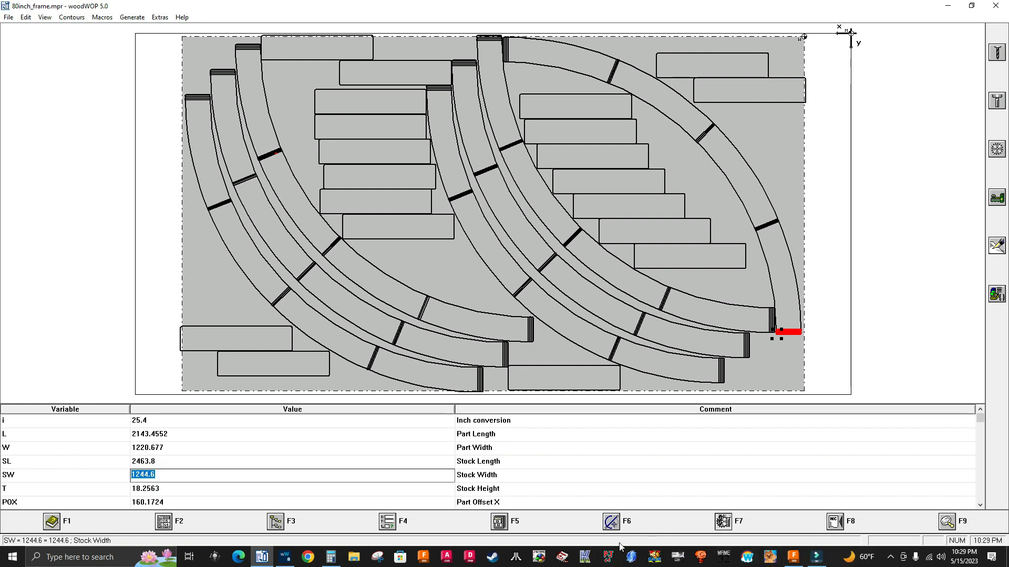
pyautogui.click(331, 557)
pyautogui.press('Escape')
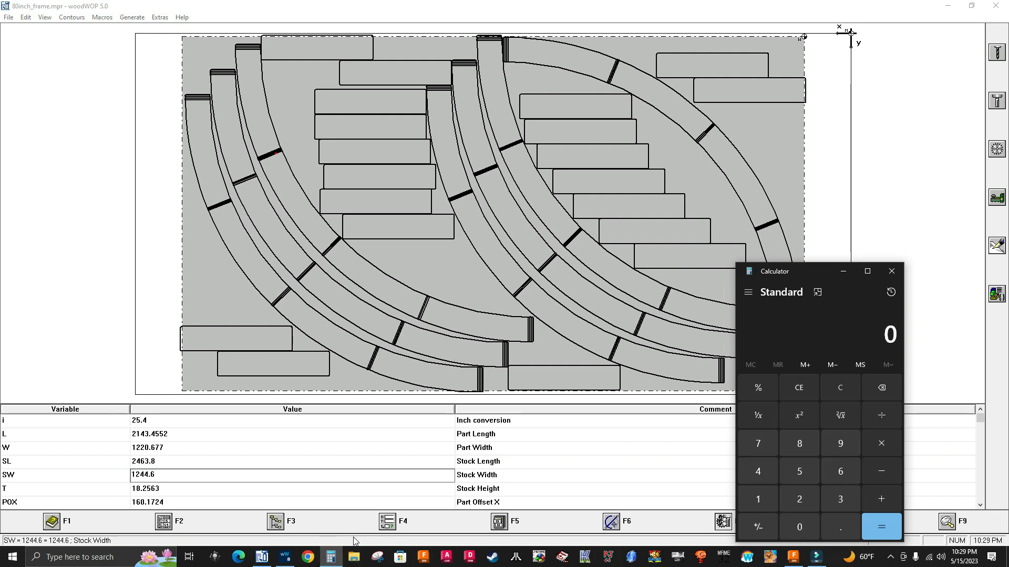
pyautogui.hotkey('ctrl', 'v')
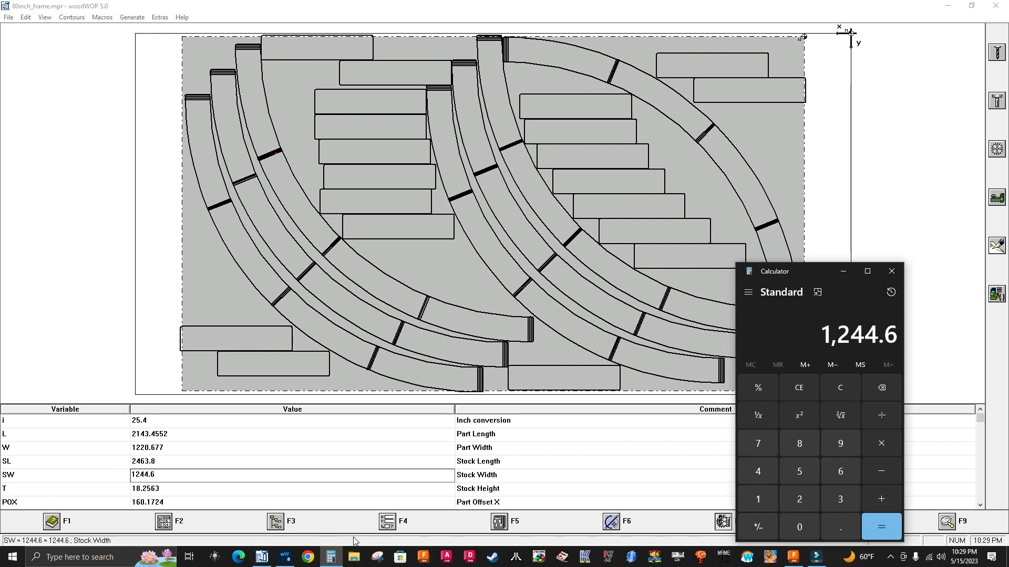
pyautogui.write('/25.4')
pyautogui.press('Return')
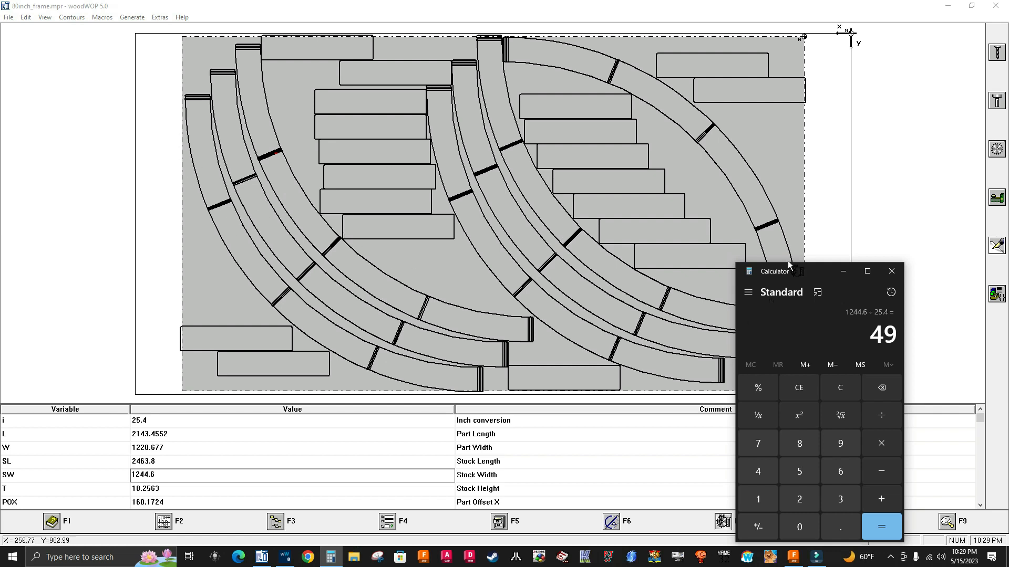
pyautogui.click(907, 189)
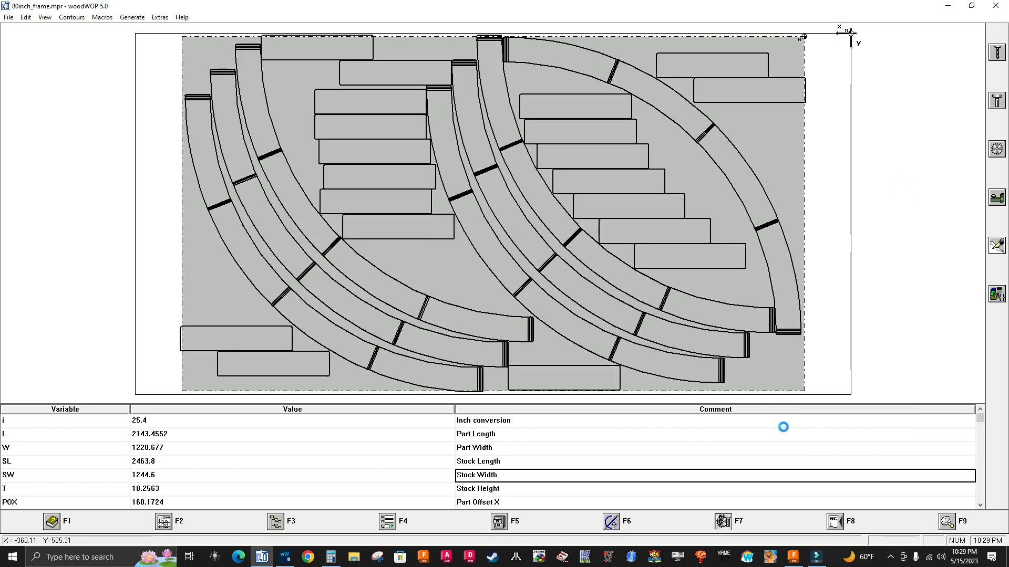
# Switch to woodWOP 8.0, select the first vertical trimming process and show the whole workpiece in an isometric view.
pyautogui.click(284, 556)
pyautogui.scroll(-3, 516, 138)
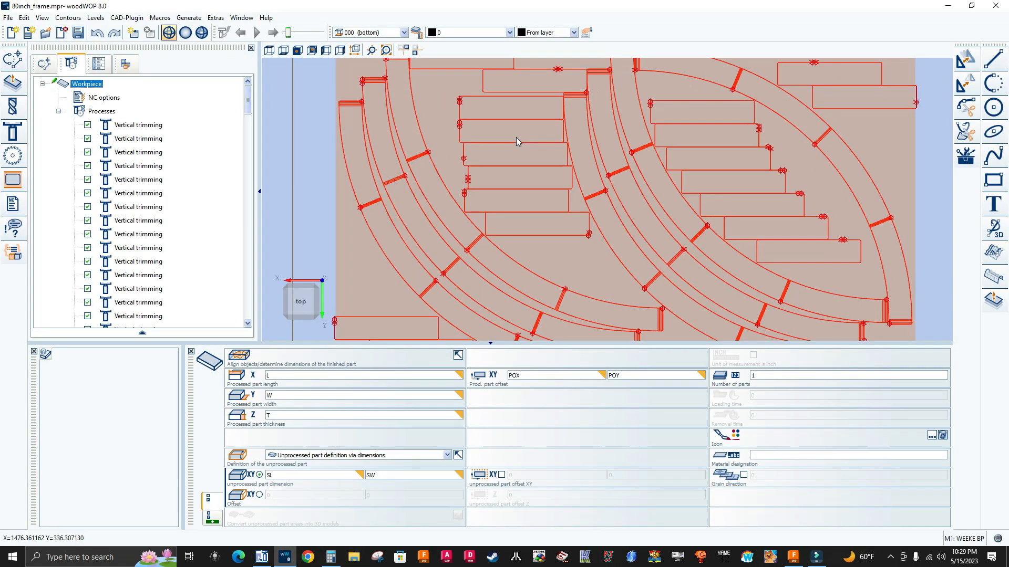
pyautogui.click(151, 126)
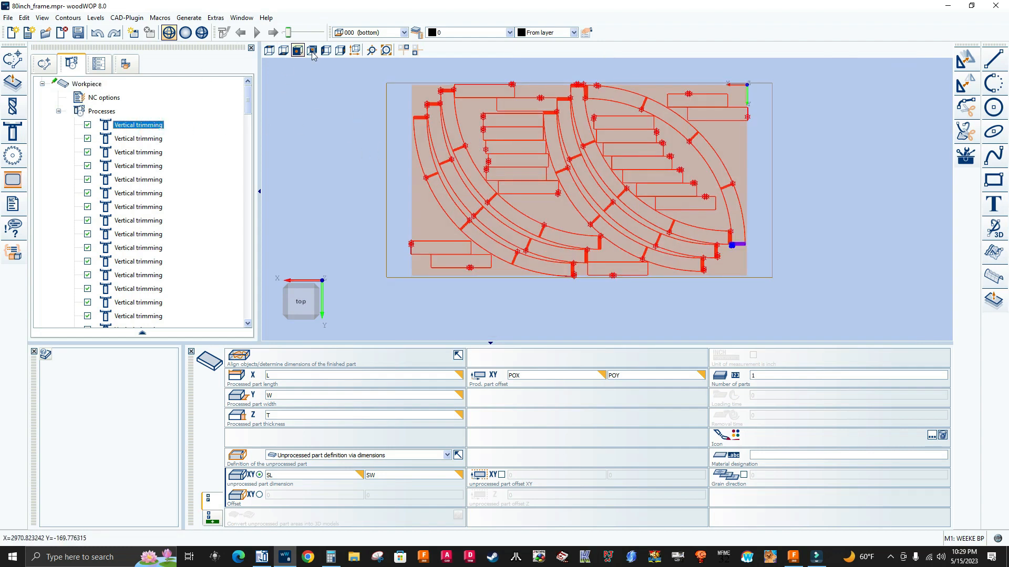
pyautogui.click(355, 51)
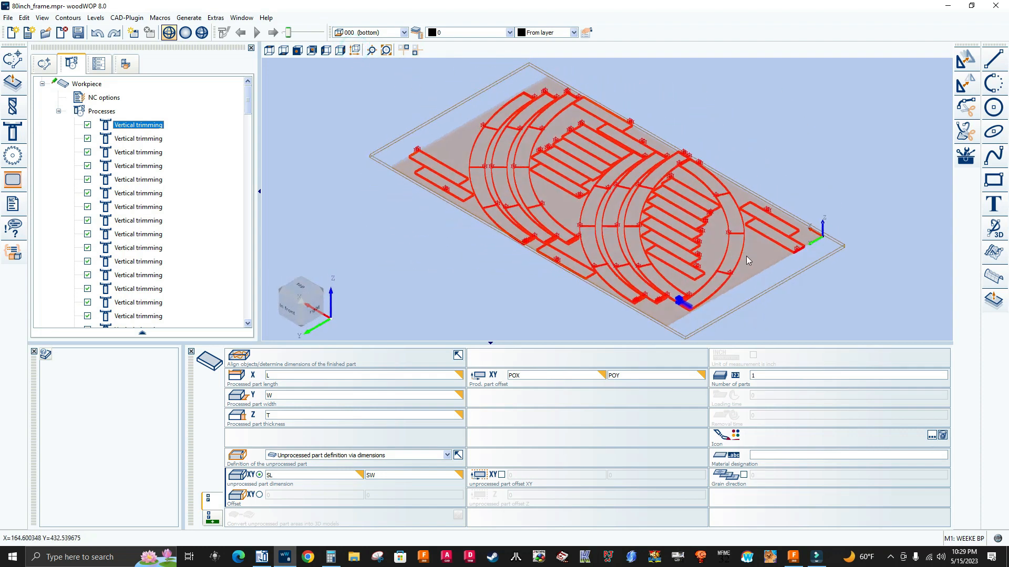
# Collapse the parameter area and the process tree to enlarge the workpiece view and examine the nested contours.
pyautogui.click(491, 345)
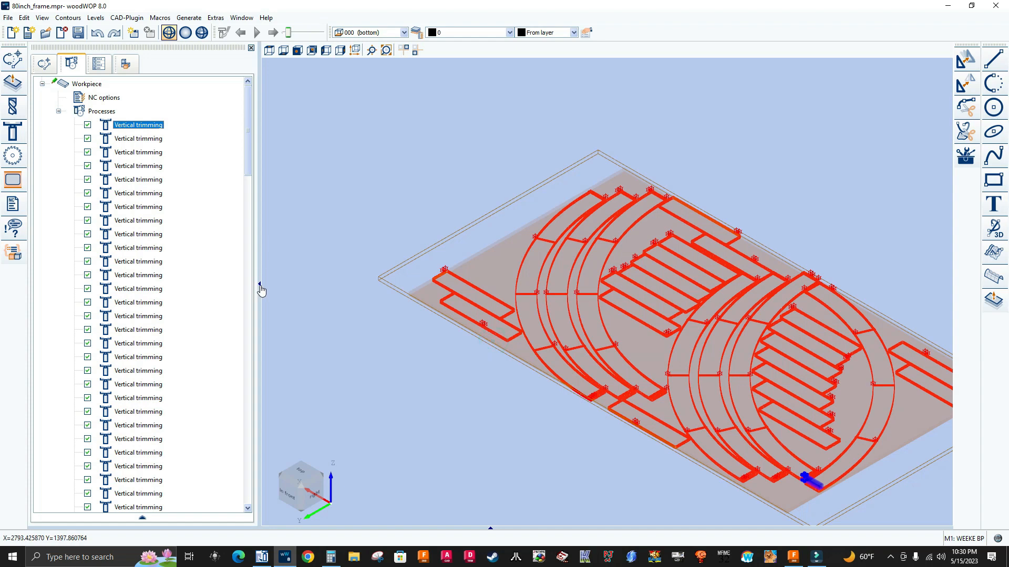
pyautogui.click(260, 287)
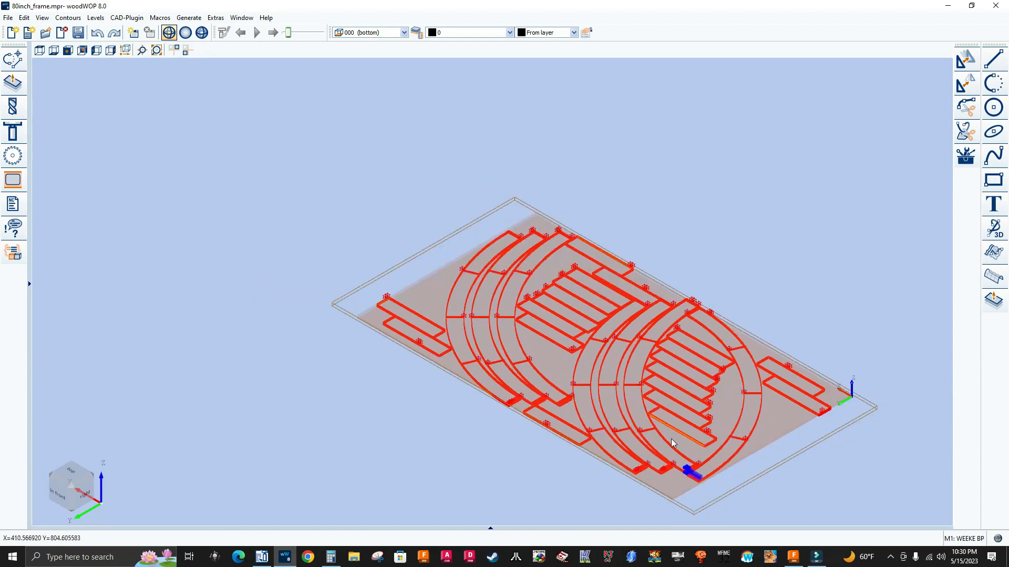
pyautogui.scroll(2, 593, 349)
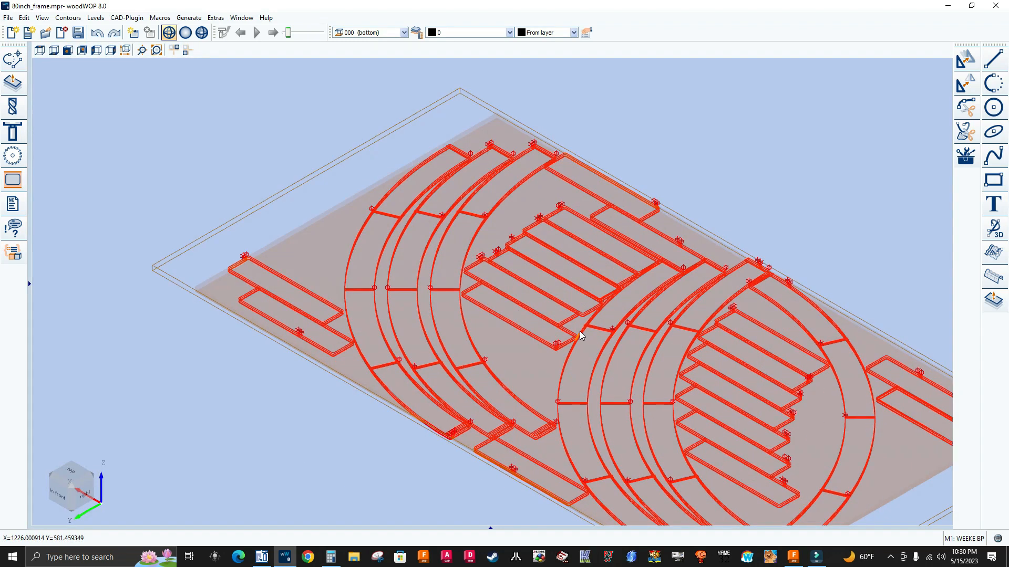